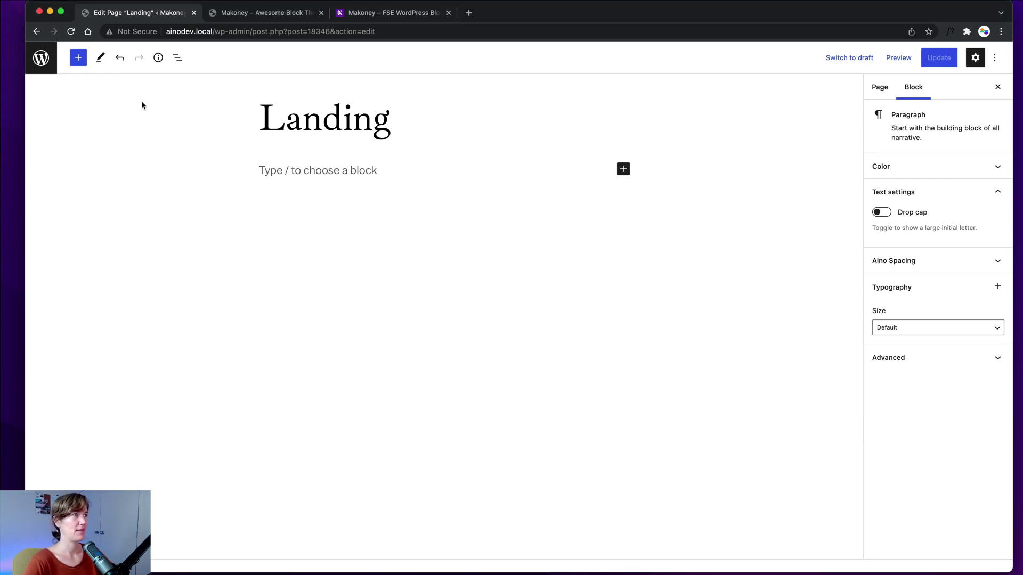
Open the block patterns library and show the patterns in the Pages category
click(78, 58)
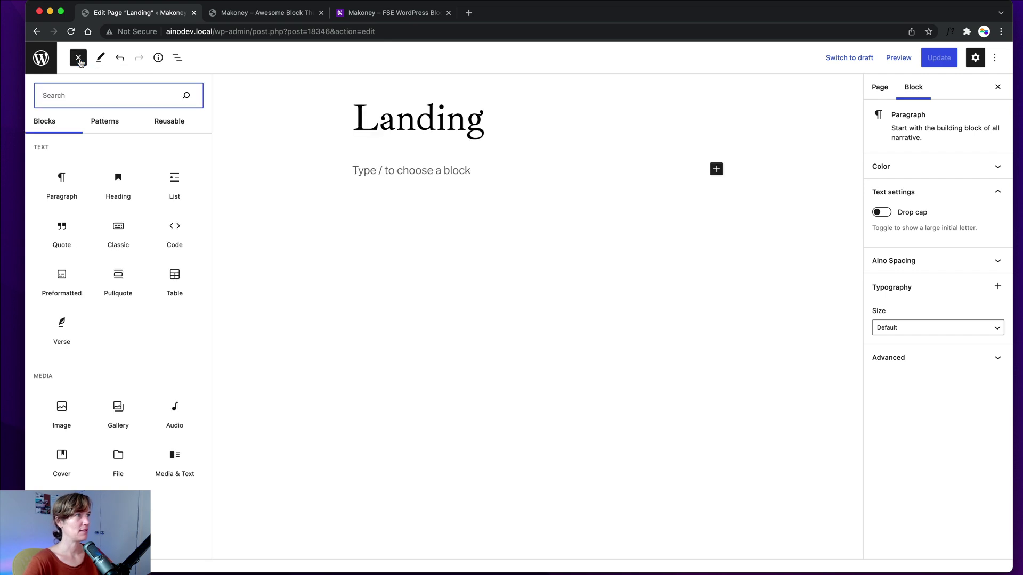
click(105, 126)
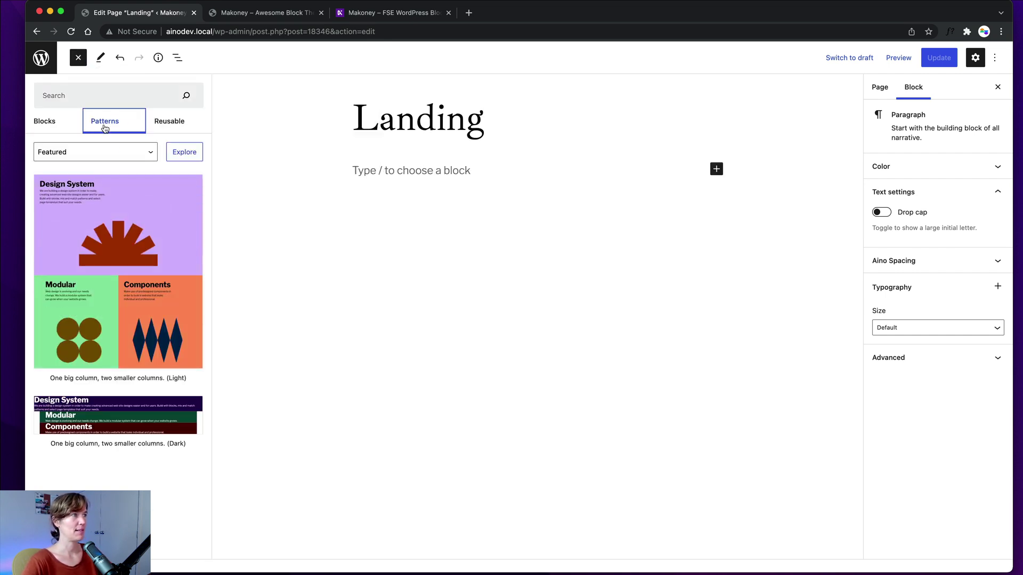
click(96, 156)
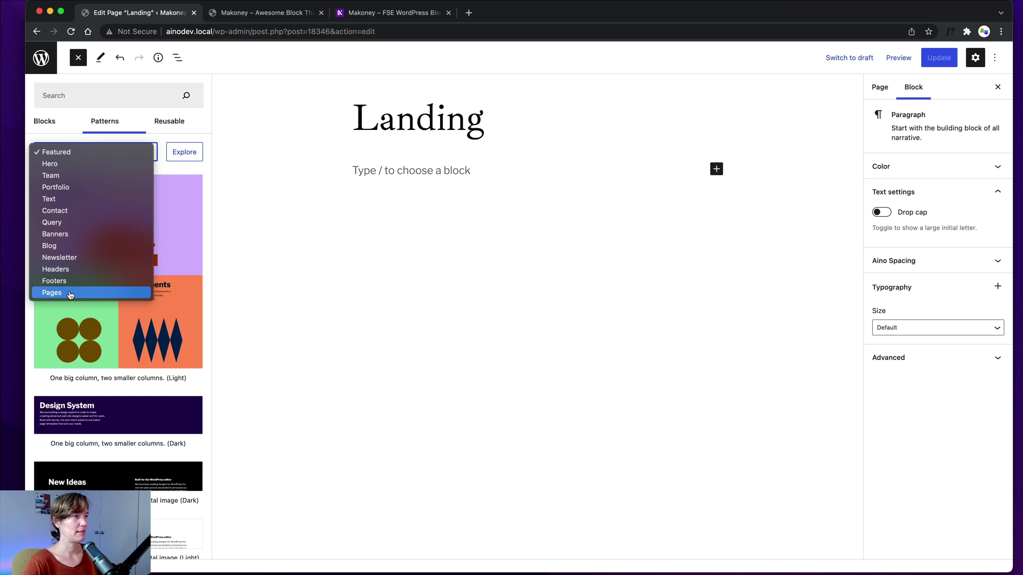
key(Escape)
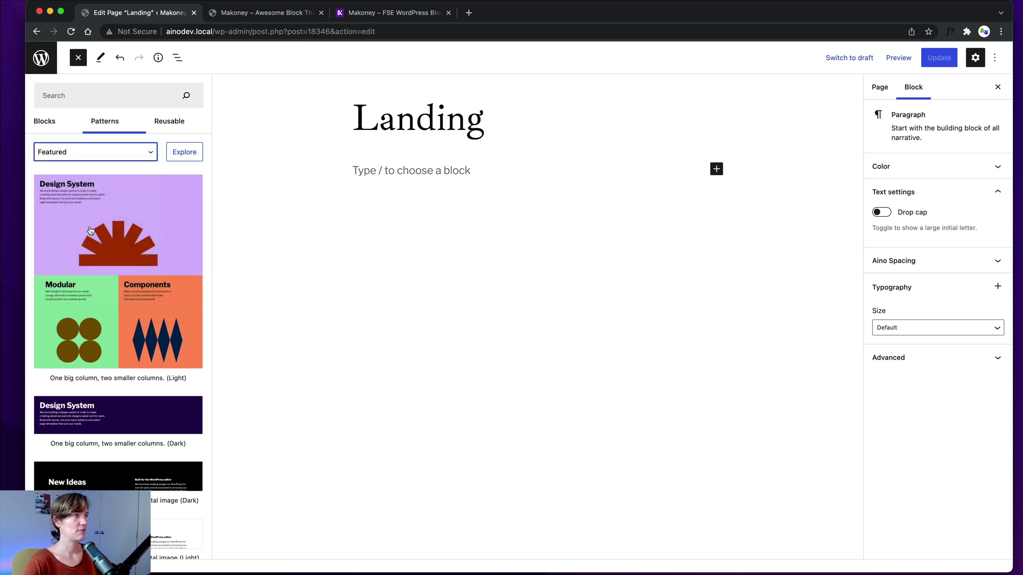
key(p)
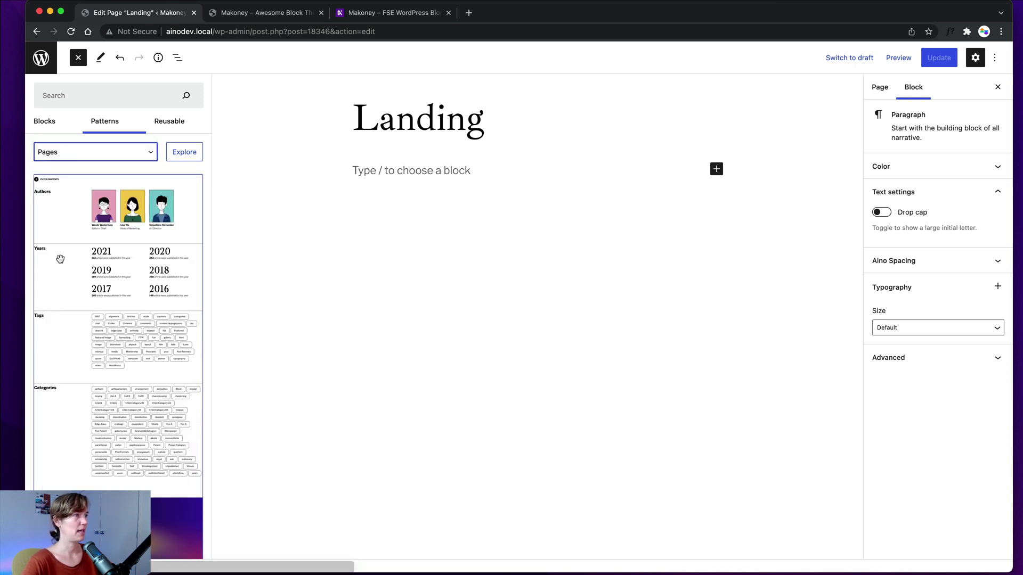
Insert the Magazine Landing Page 01 pattern into the Landing page and close the block inserter
scroll(60, 259, down, 10)
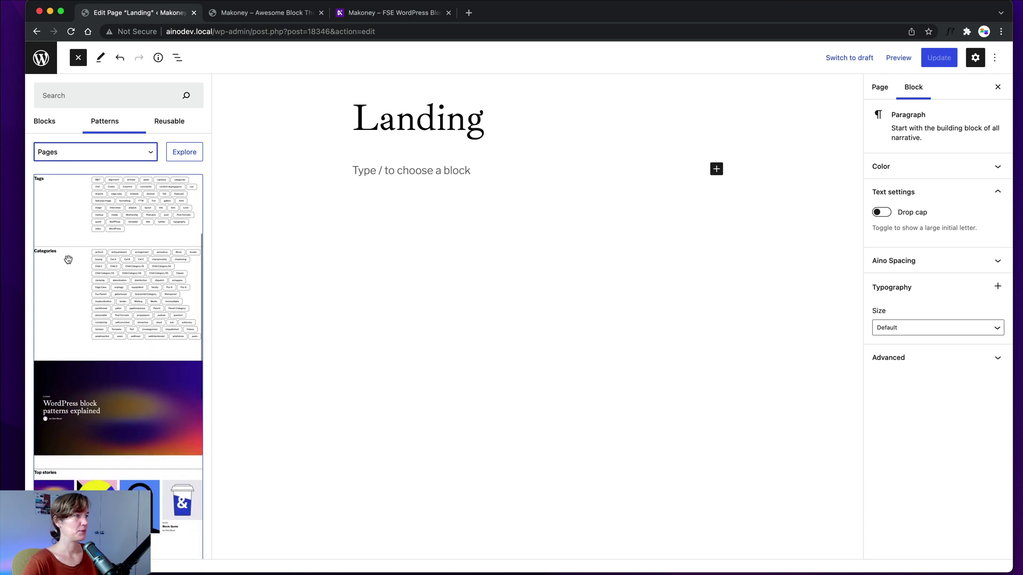
scroll(68, 259, down, 4)
scroll(80, 256, up, 10)
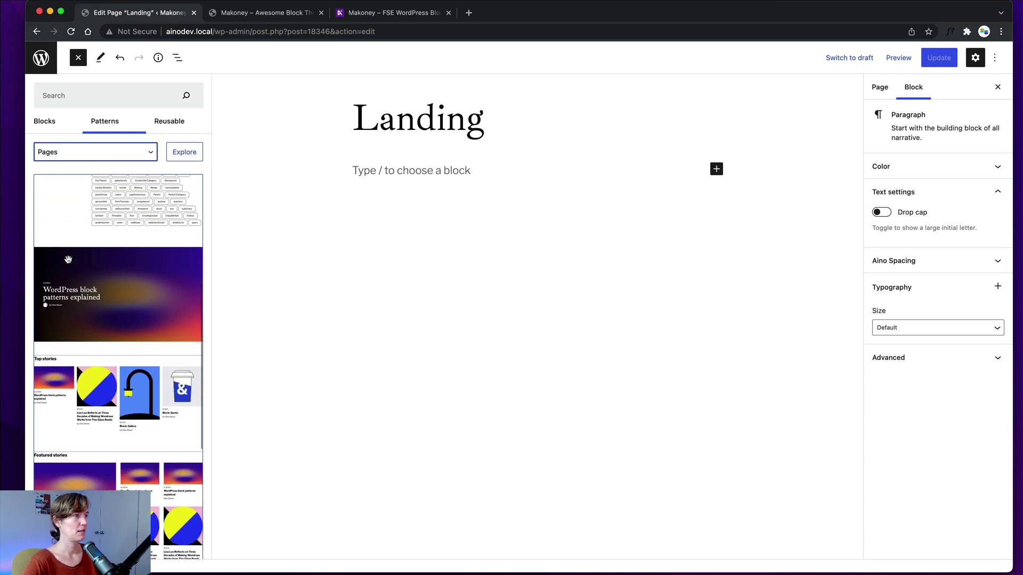
scroll(64, 256, down, 15)
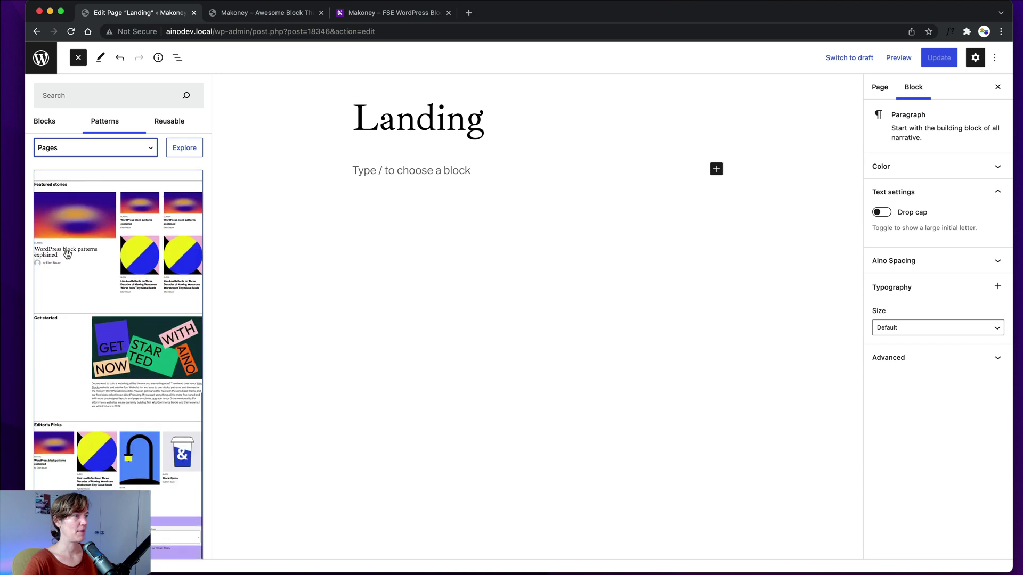
scroll(68, 255, up, 3)
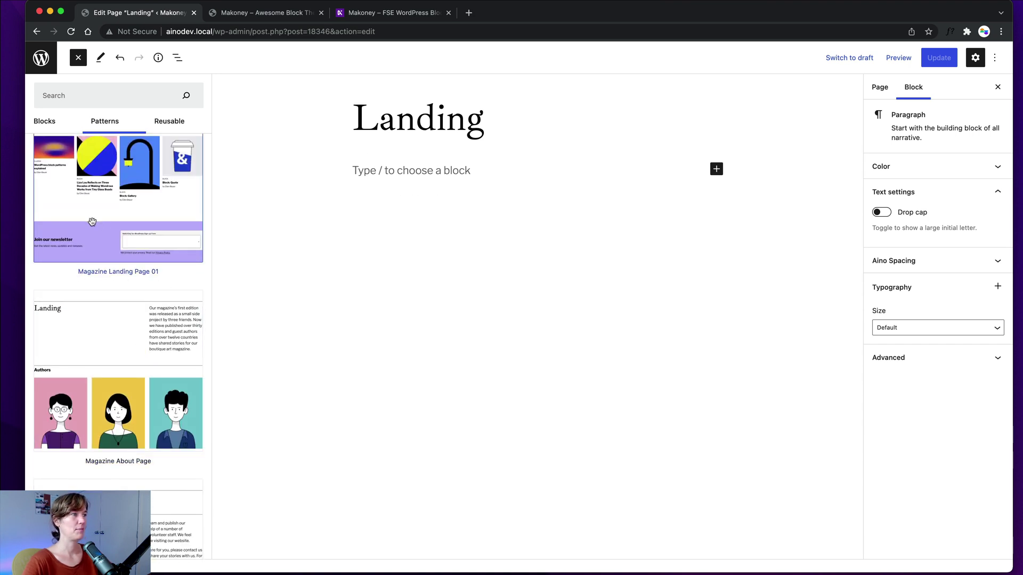
click(92, 222)
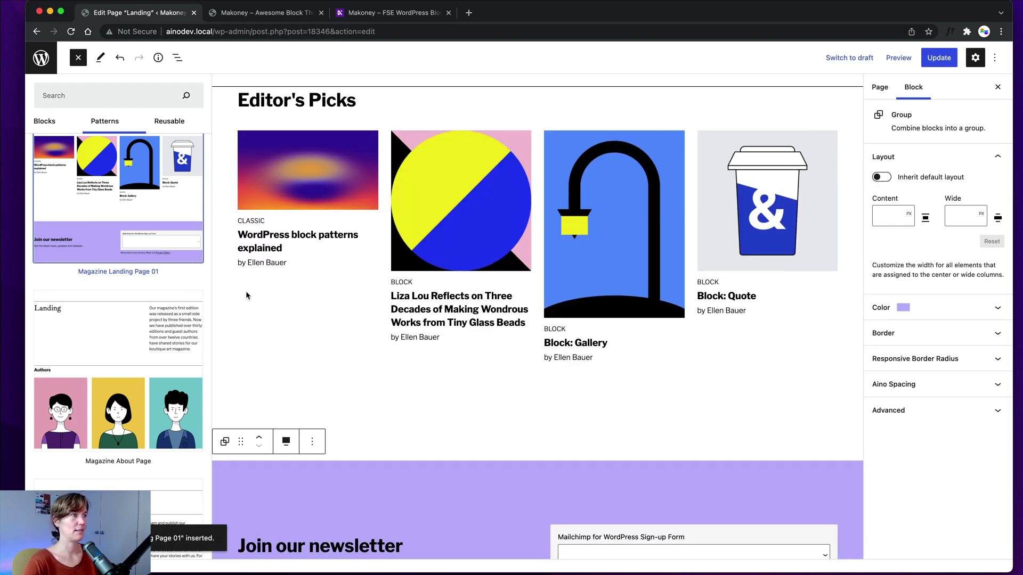
scroll(244, 290, down, 15)
scroll(244, 293, up, 20)
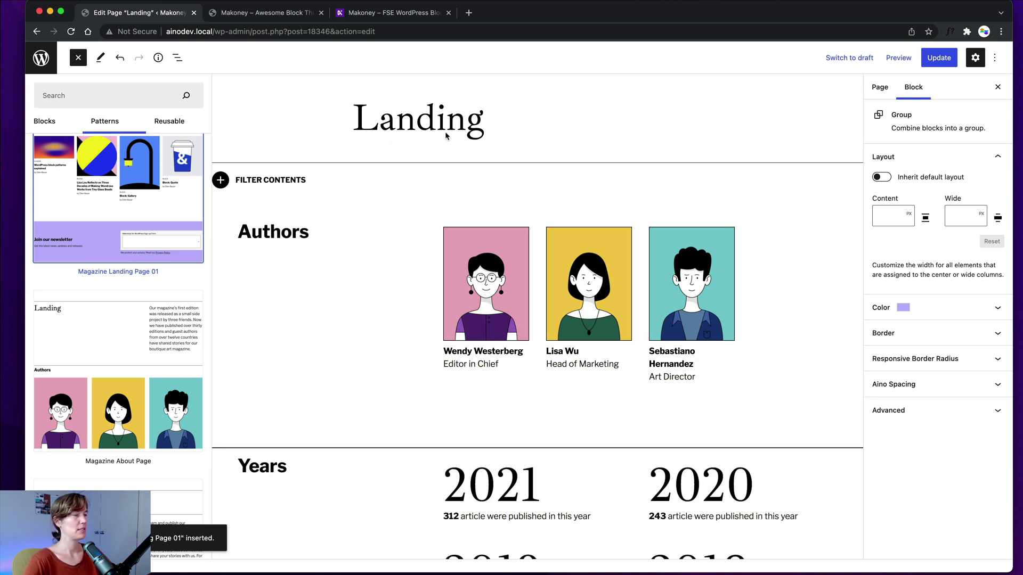
key(Escape)
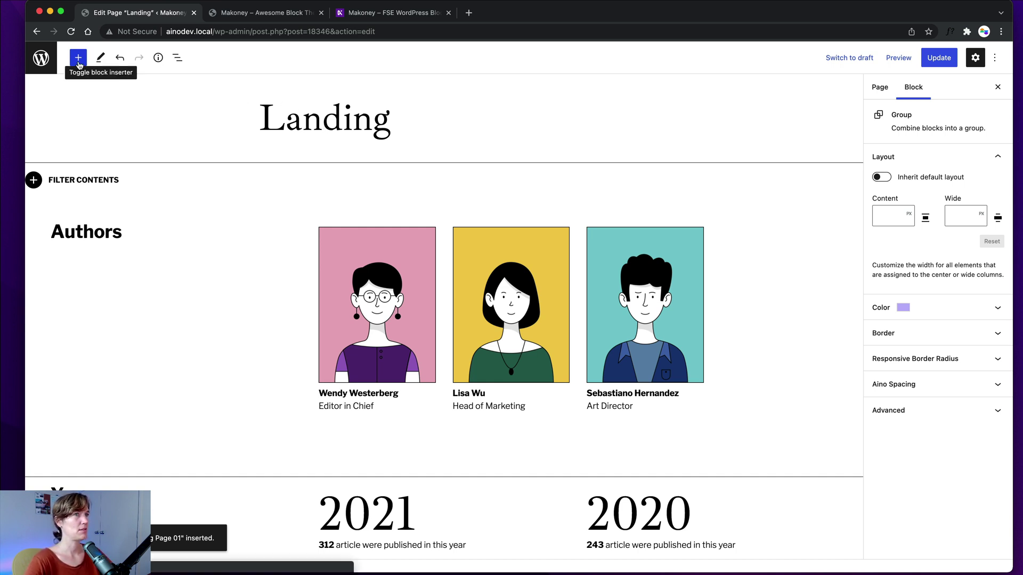
Show the page settings and examine the Authors, Years, Tags and Categories sections under Filter Contents
click(878, 89)
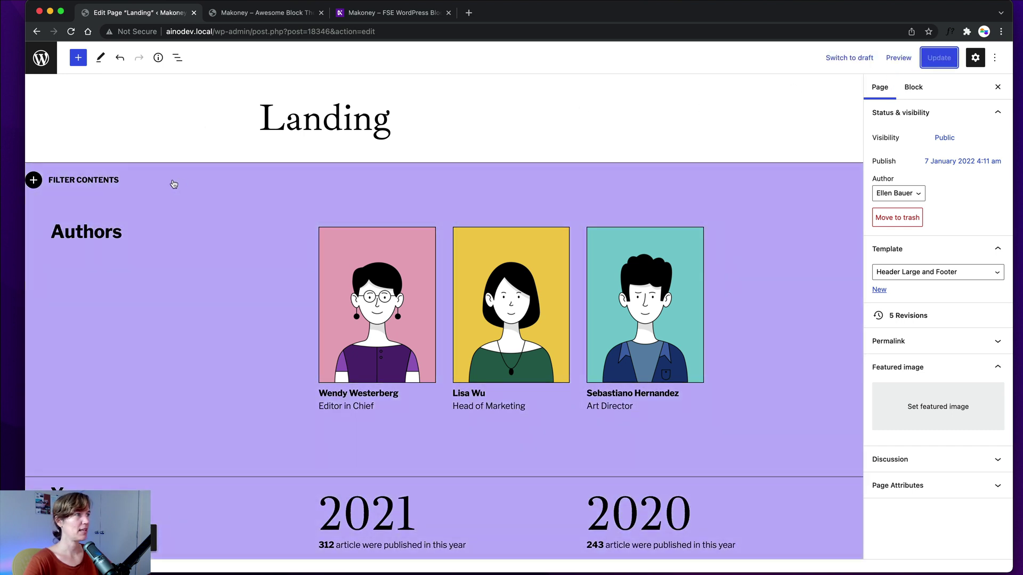
scroll(202, 196, down, 2)
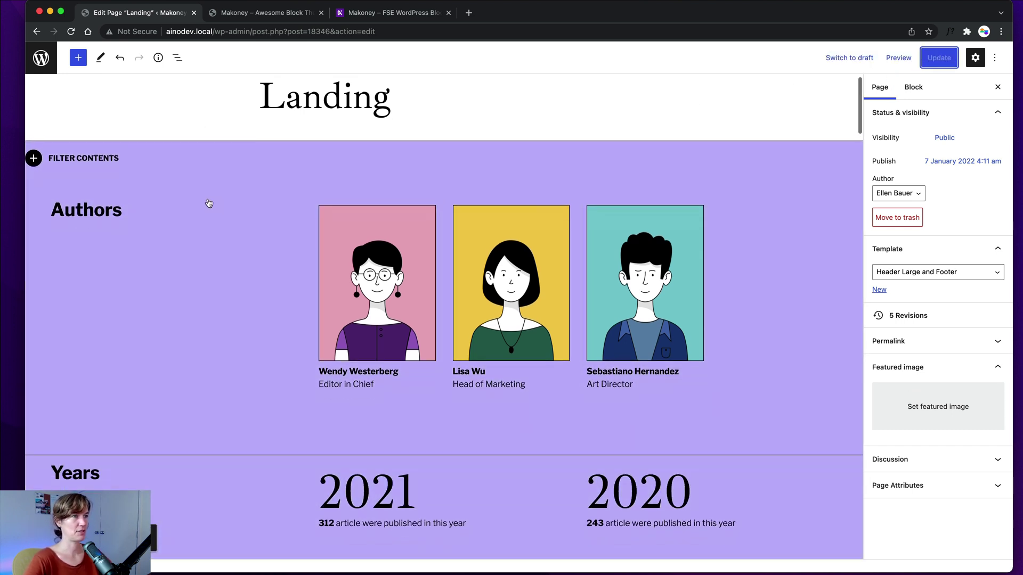
scroll(181, 206, down, 1)
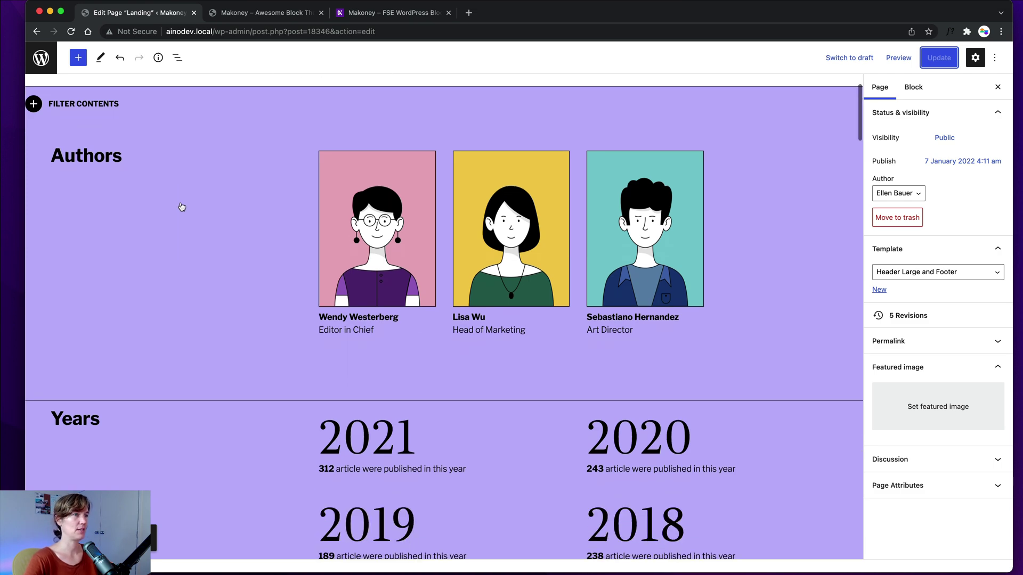
scroll(218, 213, up, 1)
scroll(222, 214, down, 6)
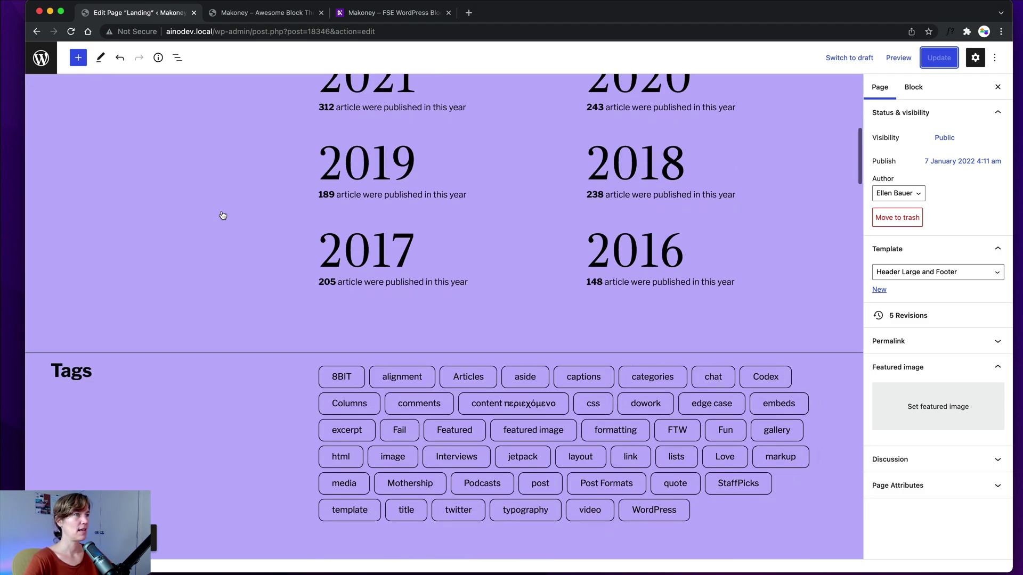
scroll(319, 282, up, 3)
scroll(294, 314, down, 15)
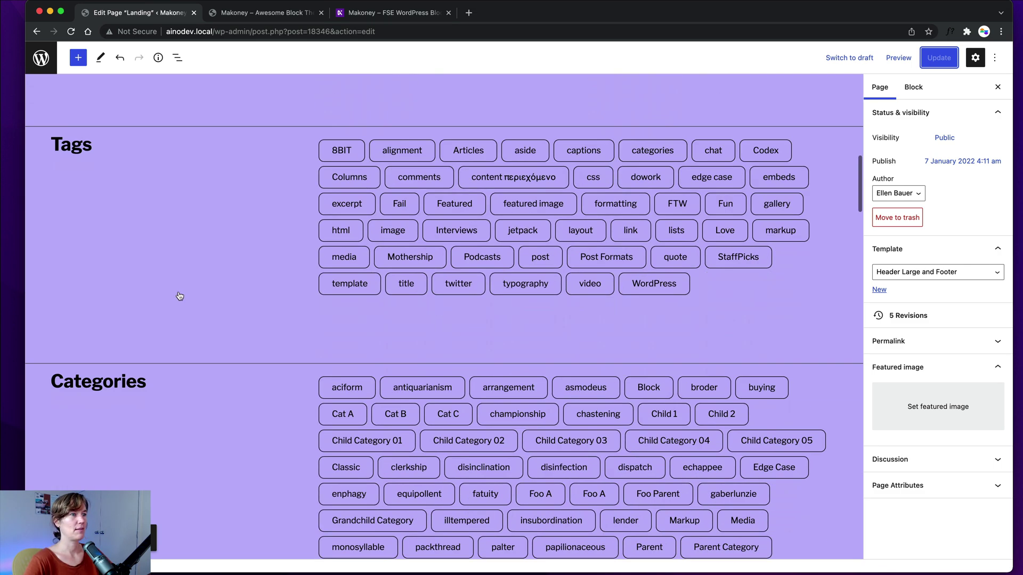
scroll(226, 288, up, 1)
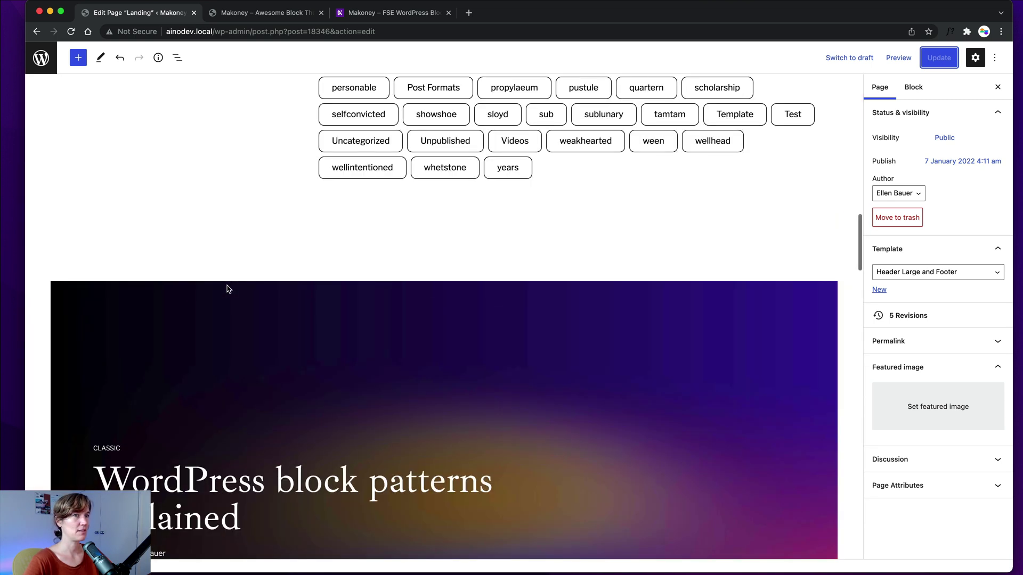
scroll(160, 239, down, 1)
scroll(107, 201, up, 10)
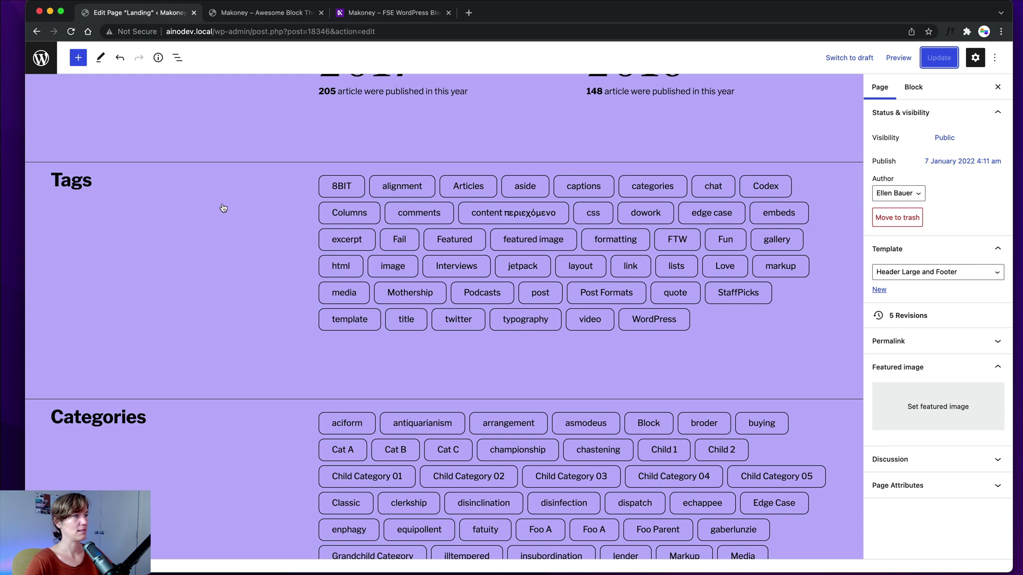
scroll(202, 252, up, 6)
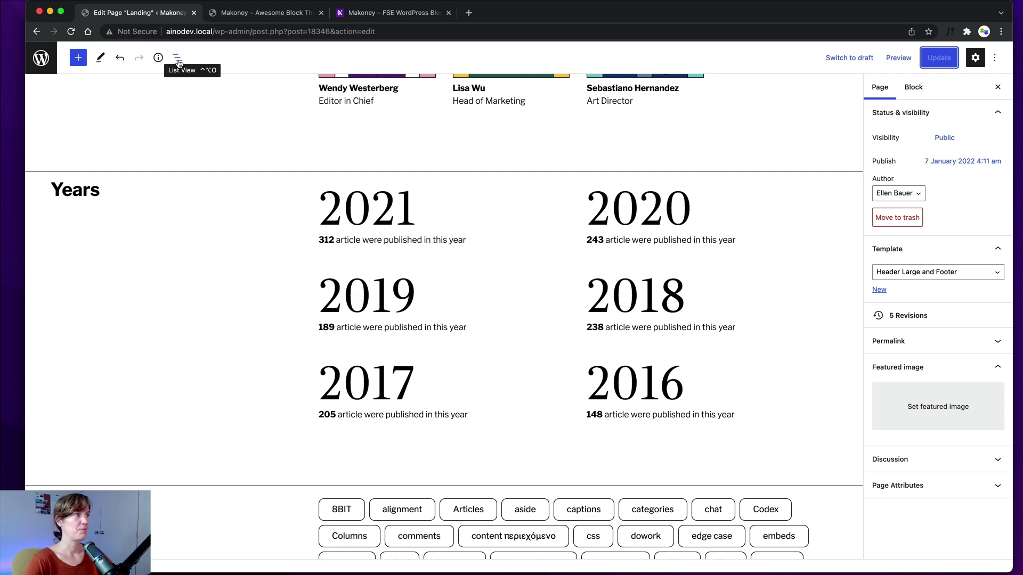
Open the block List View and look over the filter sections of the page alongside it
click(178, 59)
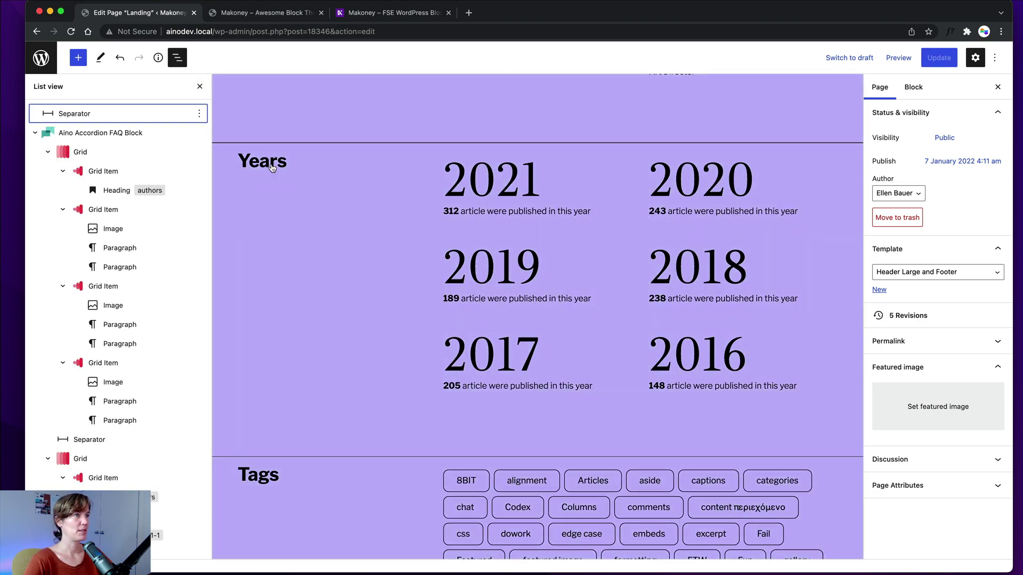
scroll(269, 166, up, 5)
scroll(272, 169, down, 15)
scroll(272, 169, up, 20)
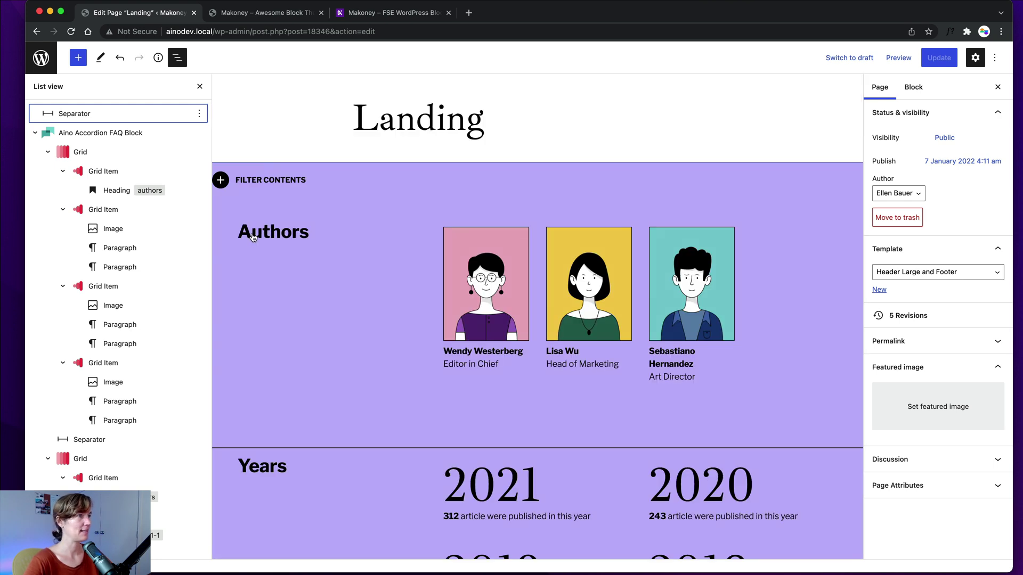
scroll(251, 245, down, 8)
scroll(259, 298, down, 3)
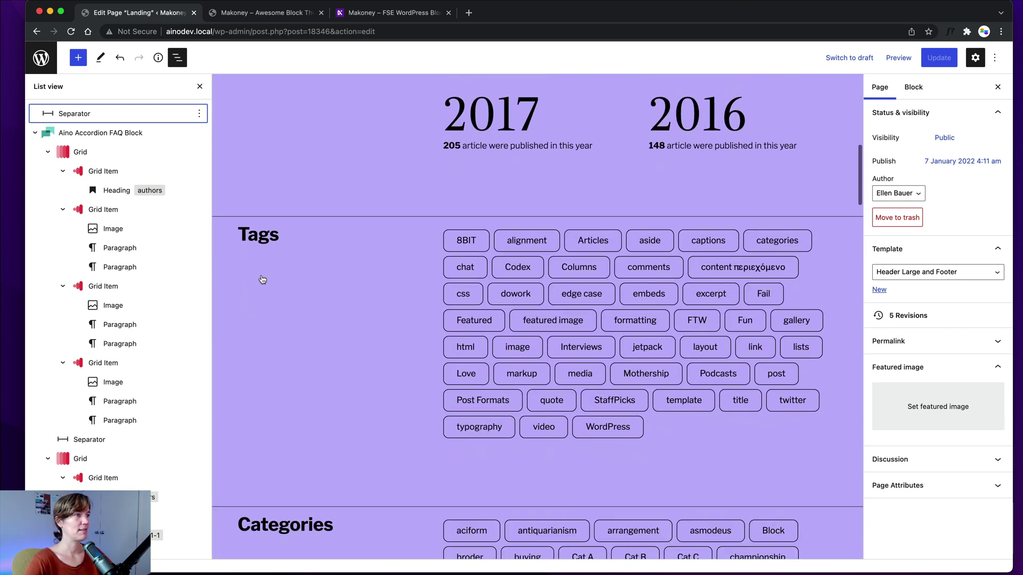
Remove the grid that holds the Tags heading and the Tag Cloud from the filter accordion
click(254, 238)
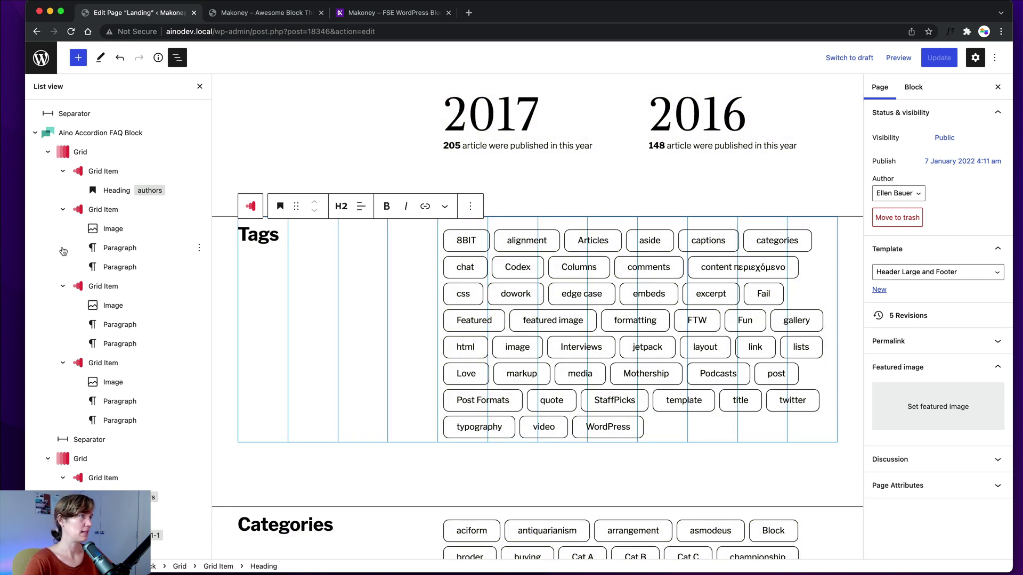
scroll(85, 253, down, 10)
scroll(88, 254, down, 5)
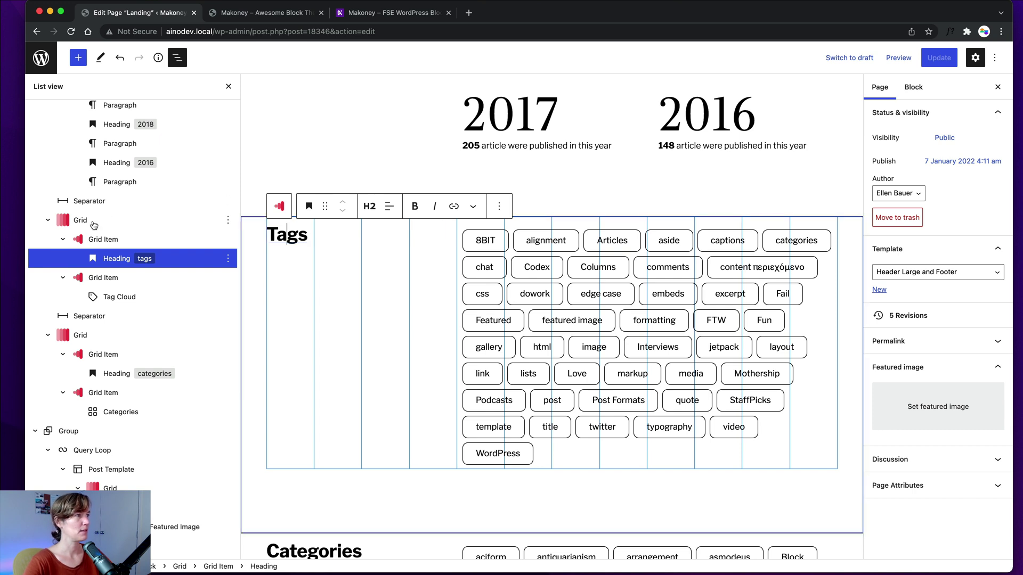
click(94, 224)
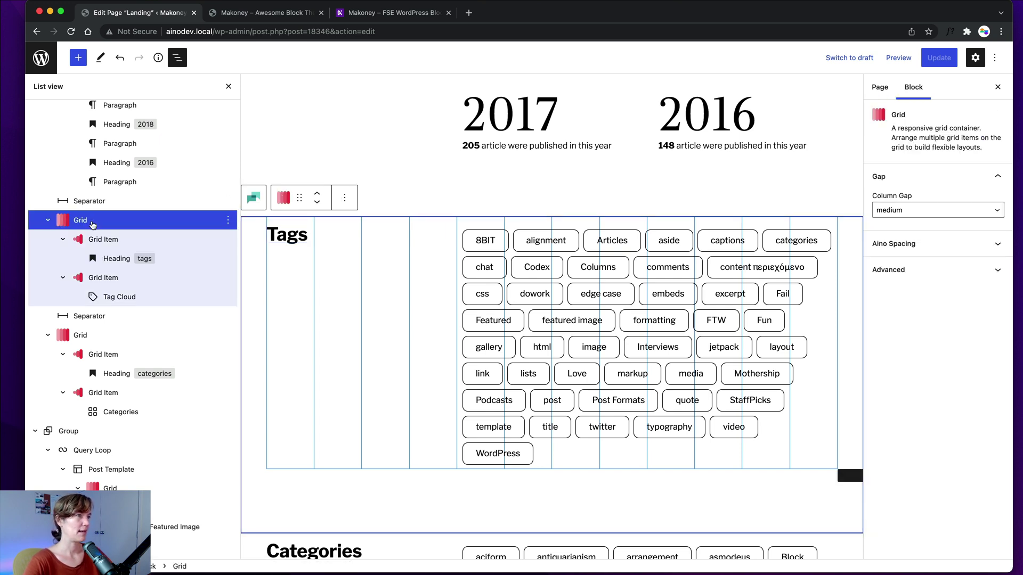
key(Left)
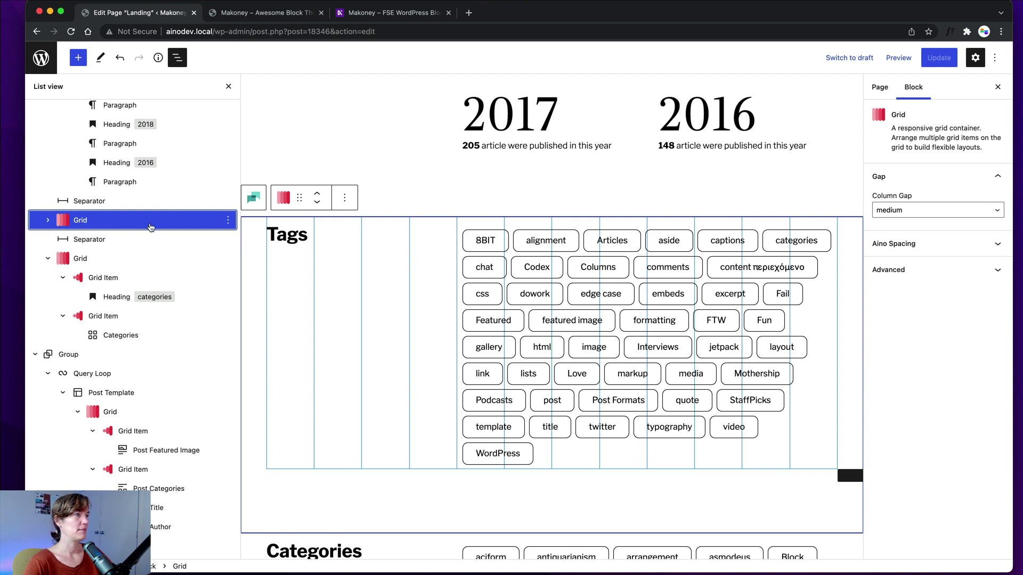
click(229, 222)
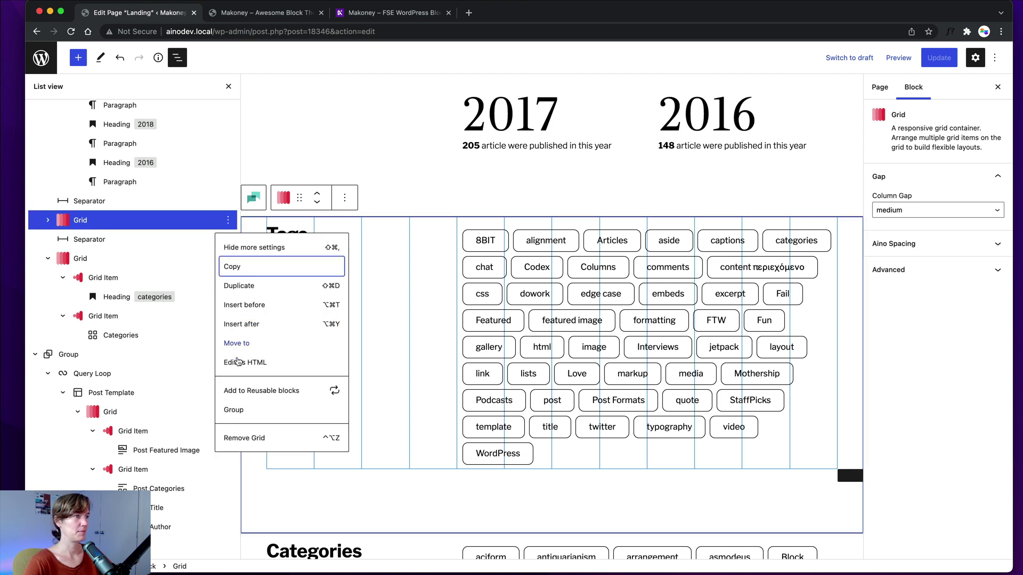
click(246, 442)
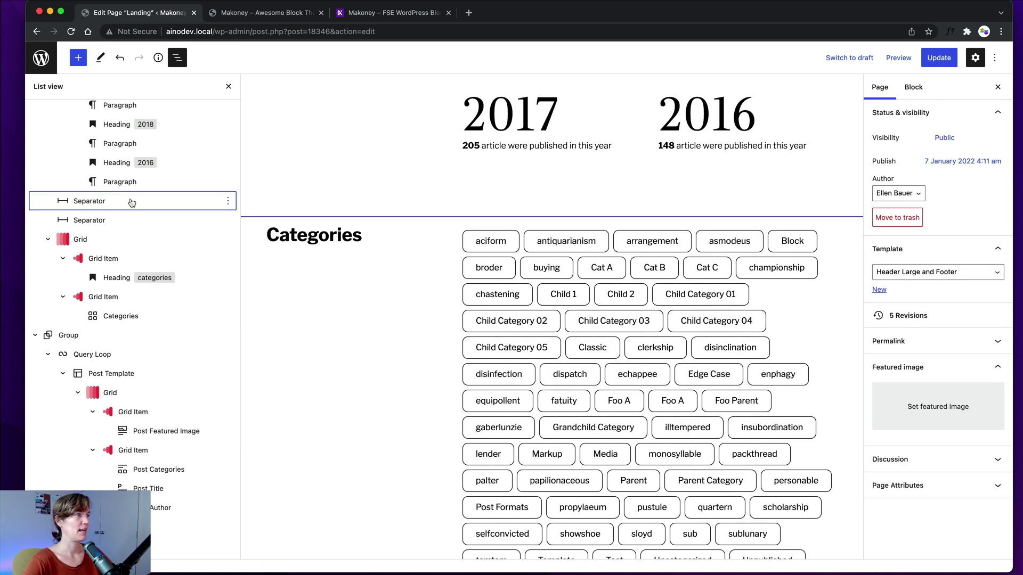
Remove the extra separator above the Categories grid and collapse that grid in the block list
click(101, 201)
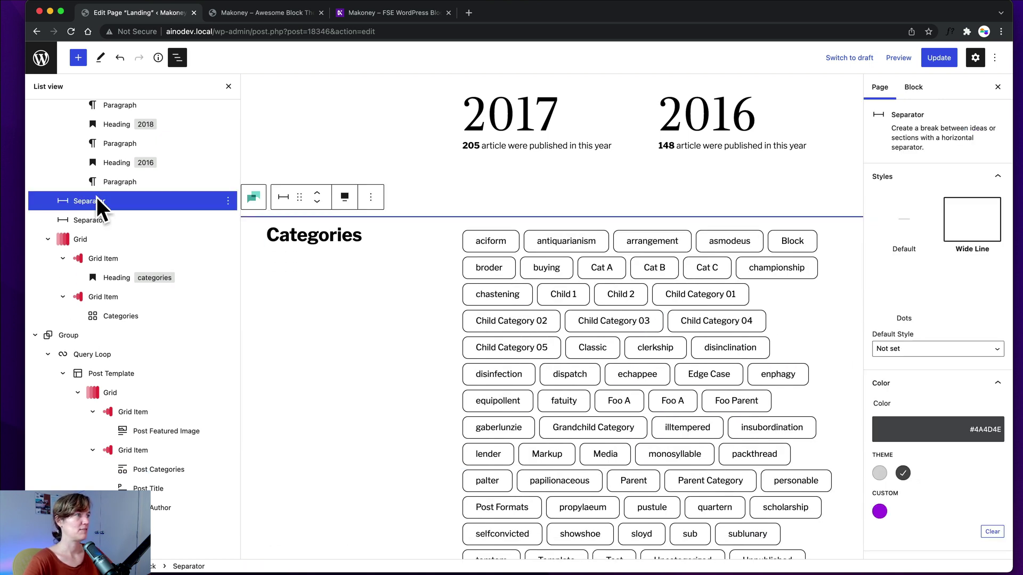
click(228, 201)
click(262, 419)
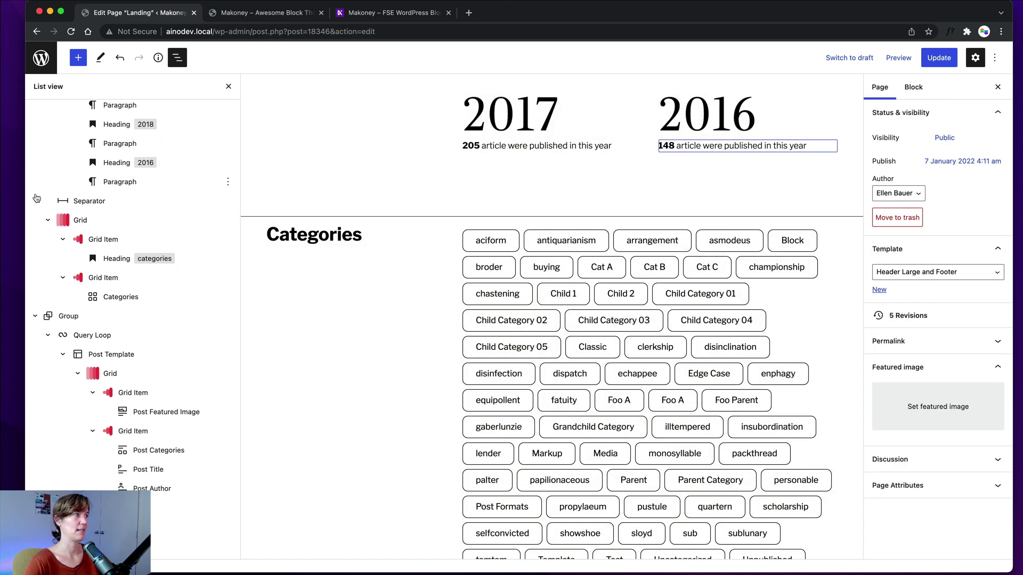
click(48, 220)
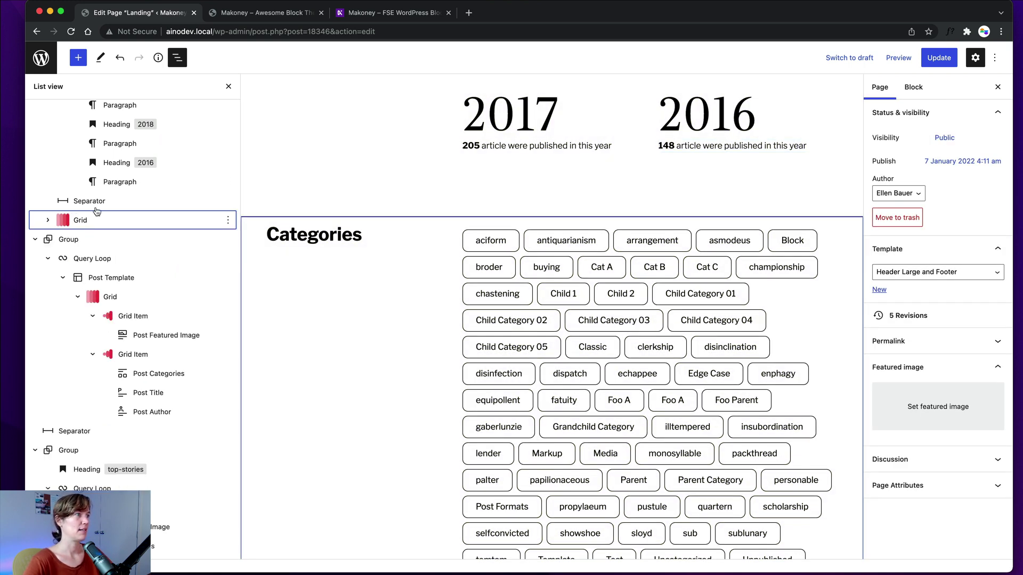
scroll(312, 297, up, 7)
scroll(313, 297, down, 6)
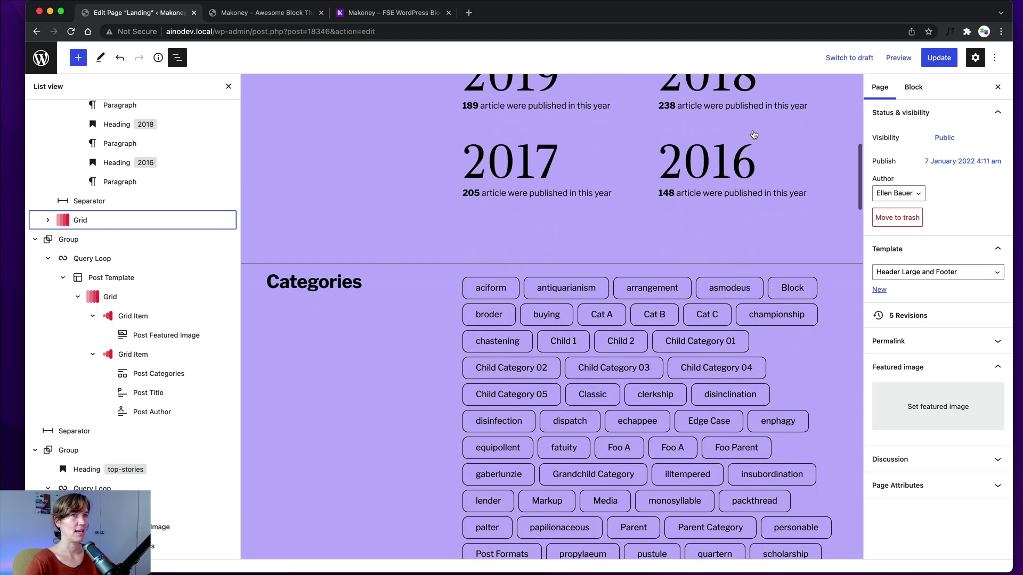
Update the Landing page and switch to the live Makoney front page
click(937, 58)
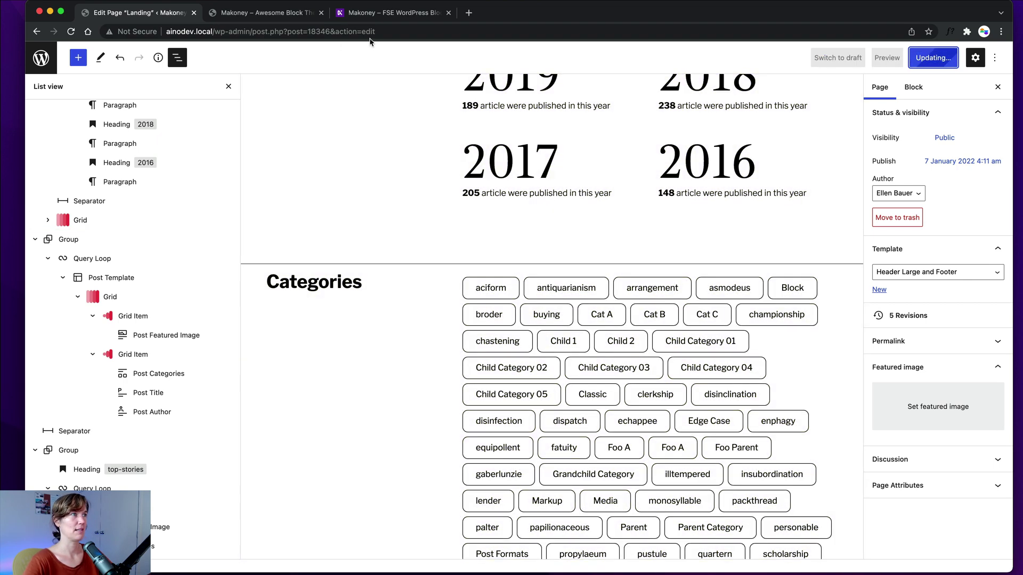
click(225, 16)
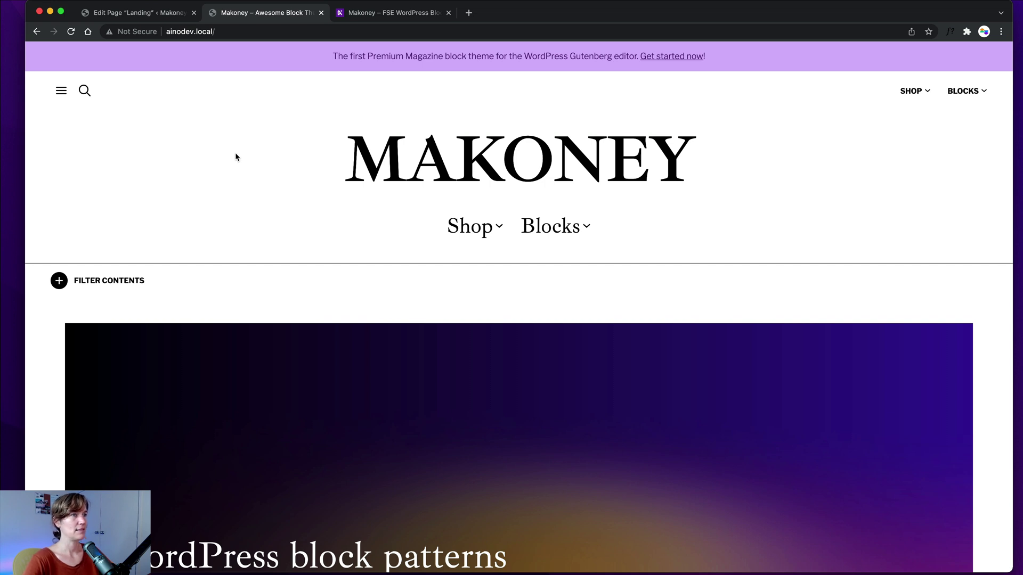
Expand the Filter Contents accordion on the live page, review its sections down to Categories, and collapse it again
scroll(236, 158, down, 2)
click(139, 259)
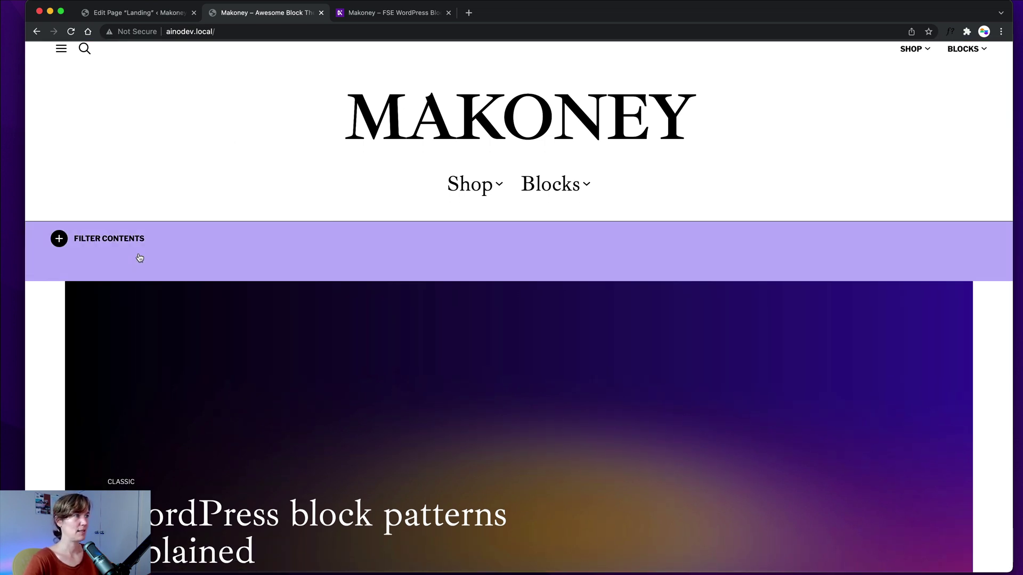
scroll(220, 291, down, 15)
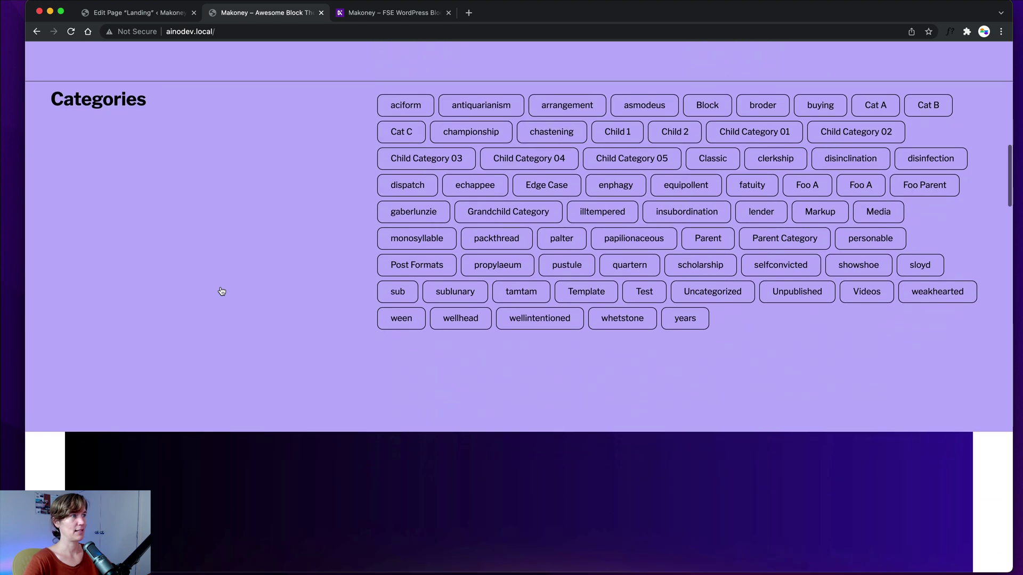
scroll(220, 291, up, 17)
click(198, 285)
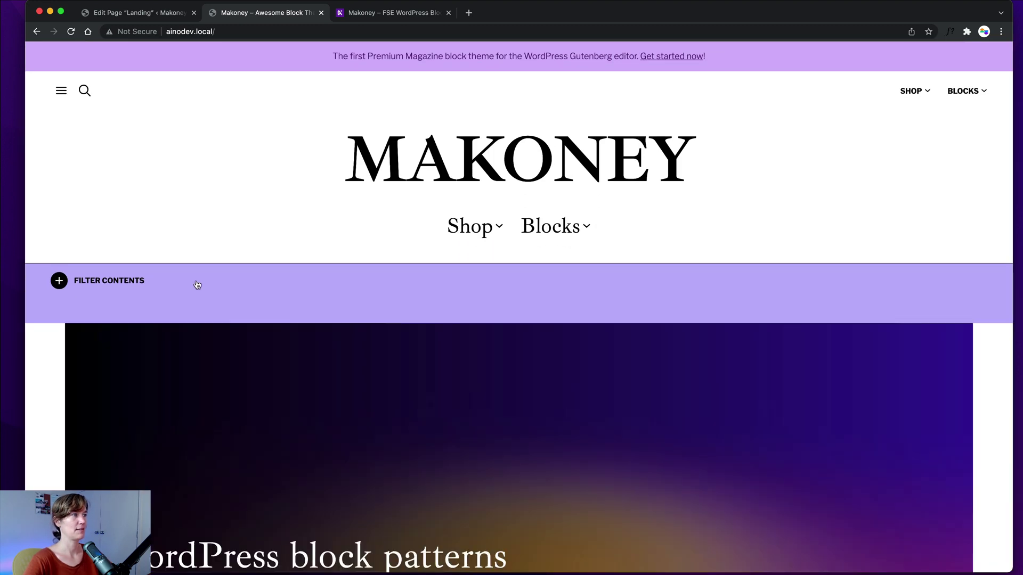
Look over the large hero post, the Top stories row and the Featured stories layout on the live front page
scroll(133, 208, down, 5)
scroll(37, 242, down, 3)
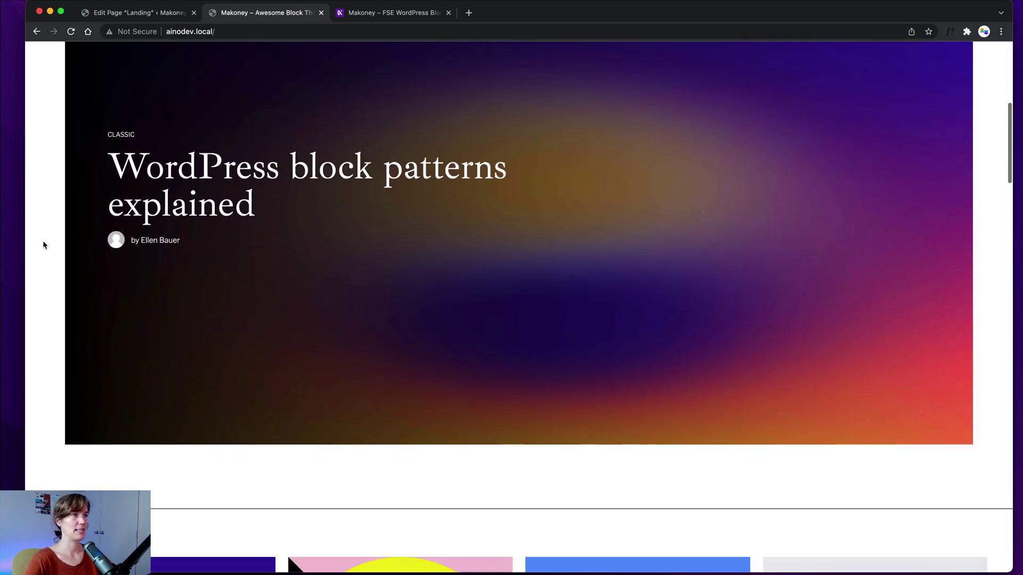
scroll(42, 242, down, 2)
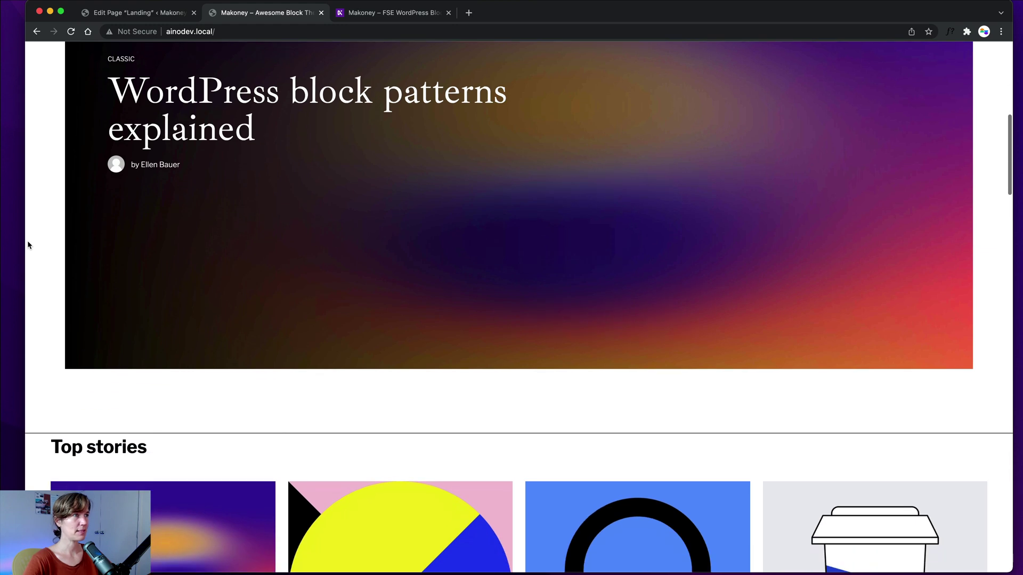
scroll(27, 241, up, 5)
scroll(31, 238, down, 10)
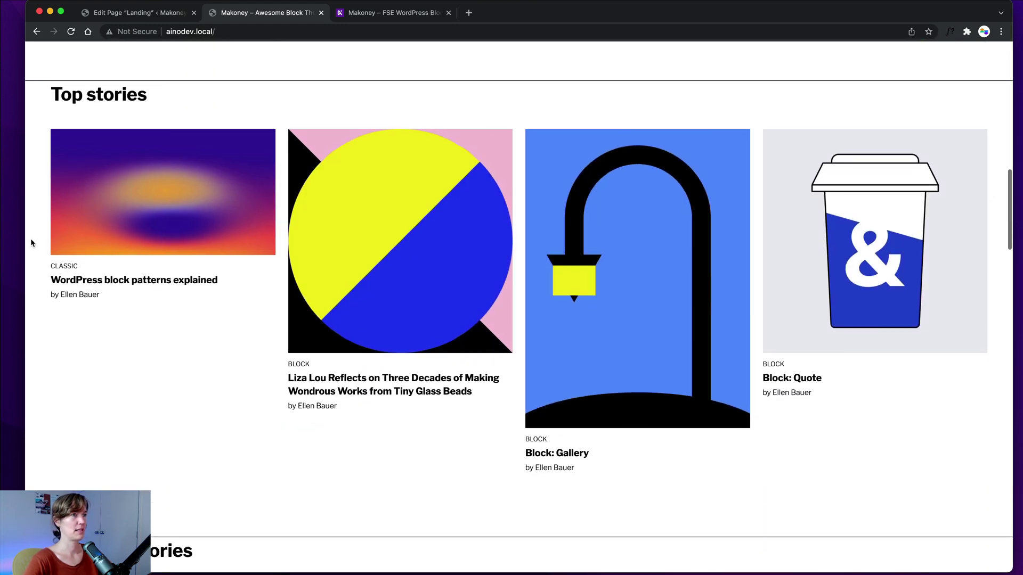
scroll(31, 235, down, 10)
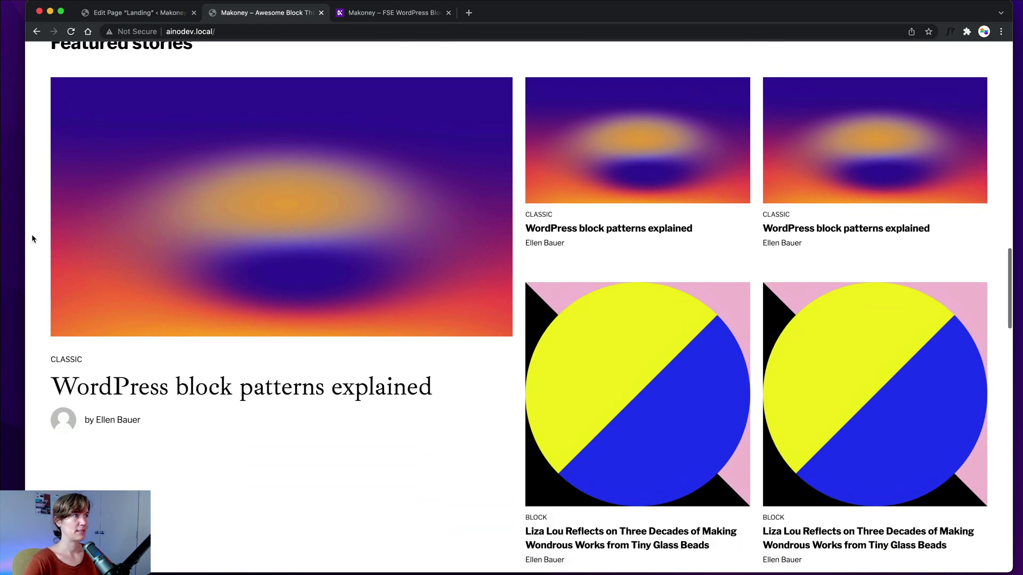
scroll(32, 235, down, 2)
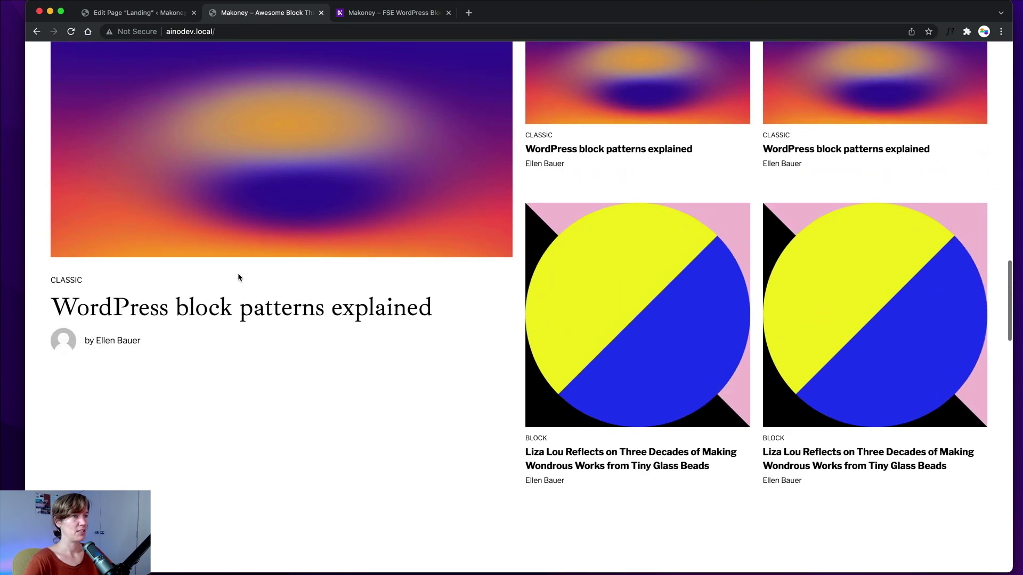
scroll(238, 276, down, 8)
scroll(80, 246, up, 8)
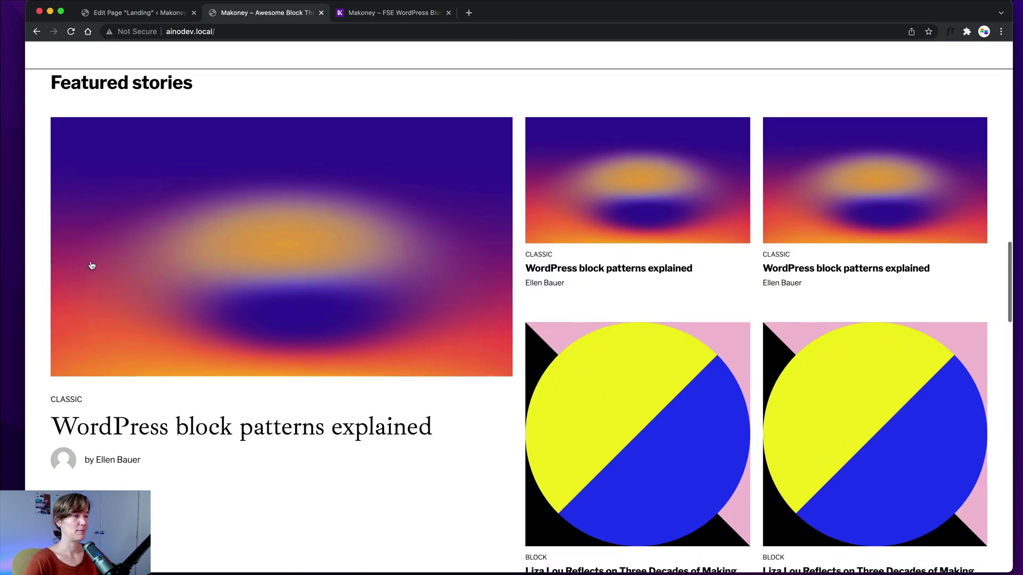
Examine the Get started, Editor's Picks and newsletter sections further down the live front page
scroll(35, 336, down, 10)
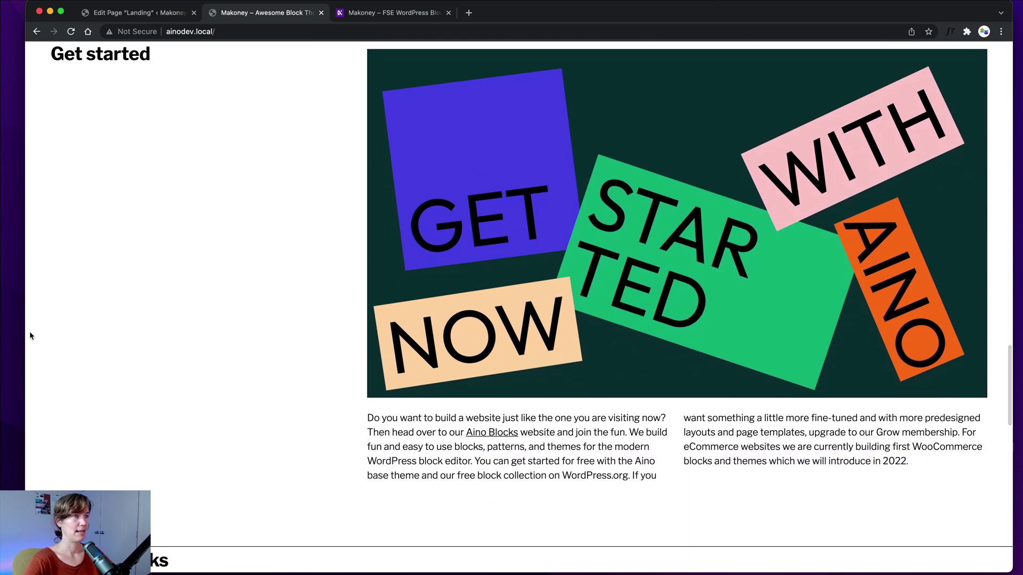
scroll(30, 334, up, 3)
scroll(30, 336, down, 3)
scroll(30, 335, up, 1)
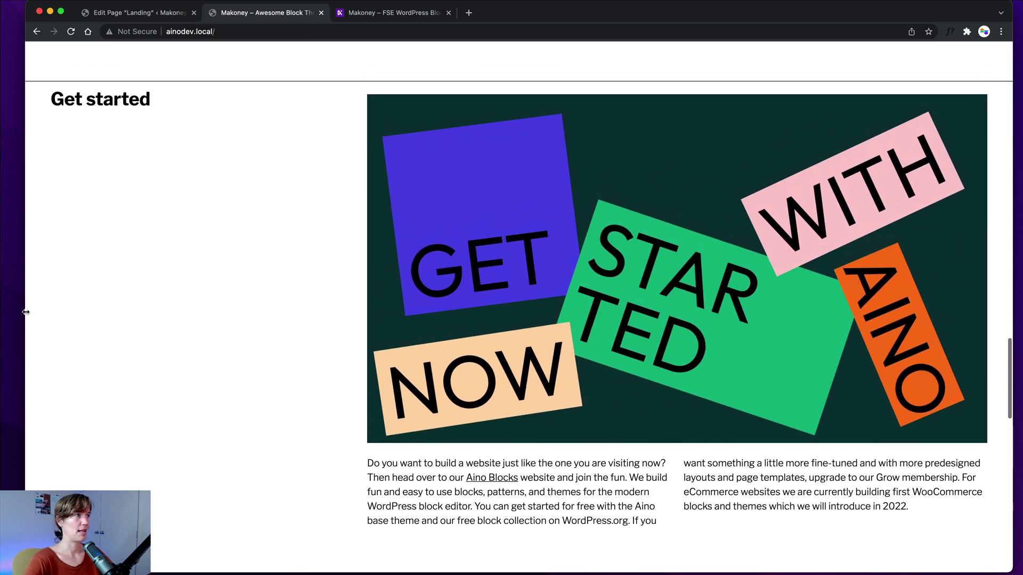
scroll(53, 319, down, 1)
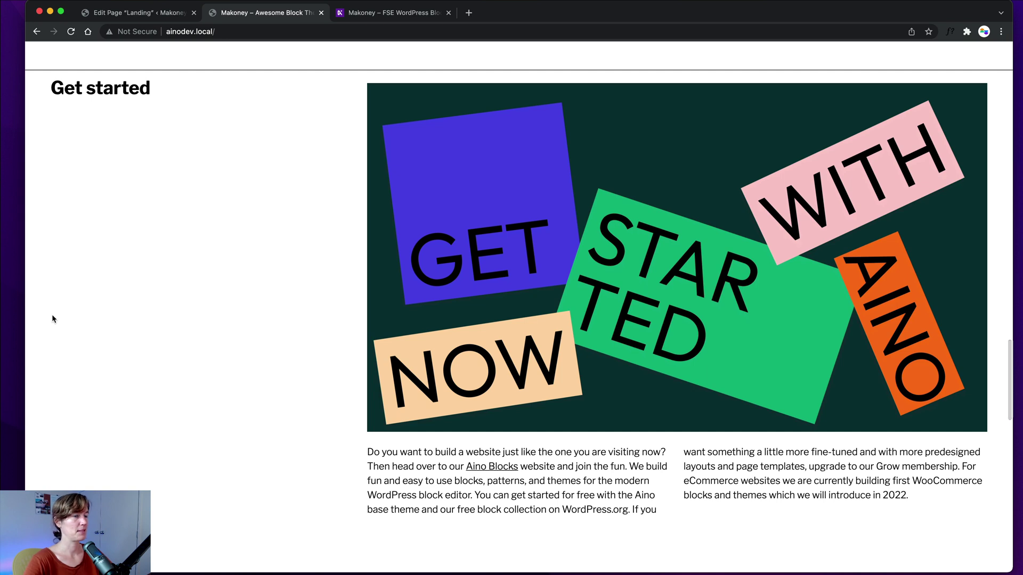
scroll(45, 333, down, 10)
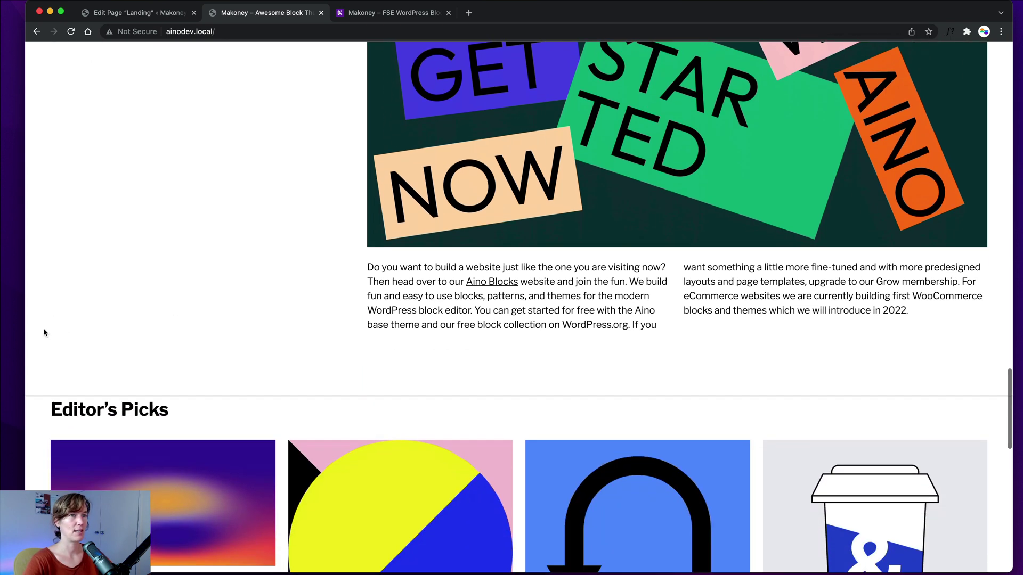
scroll(45, 333, down, 6)
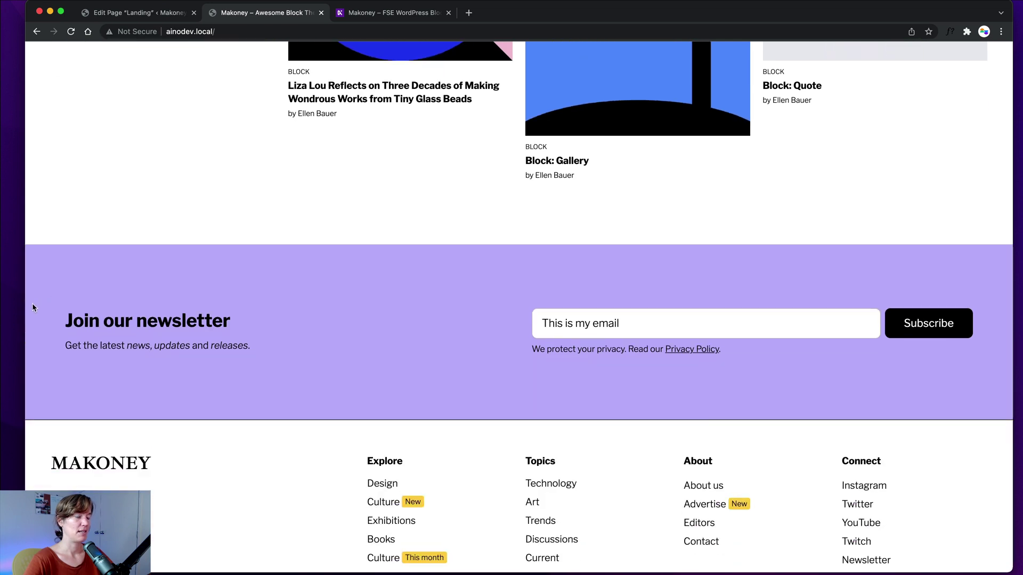
Revisit the Editor's Picks section, compare it with the story sections above, and return to the hero post
scroll(35, 303, up, 6)
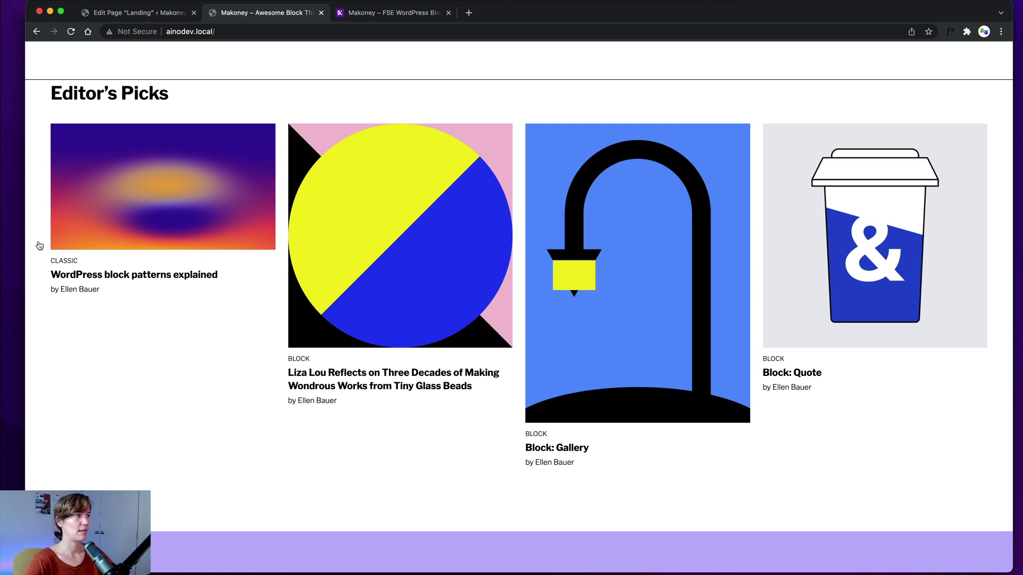
scroll(38, 243, up, 1)
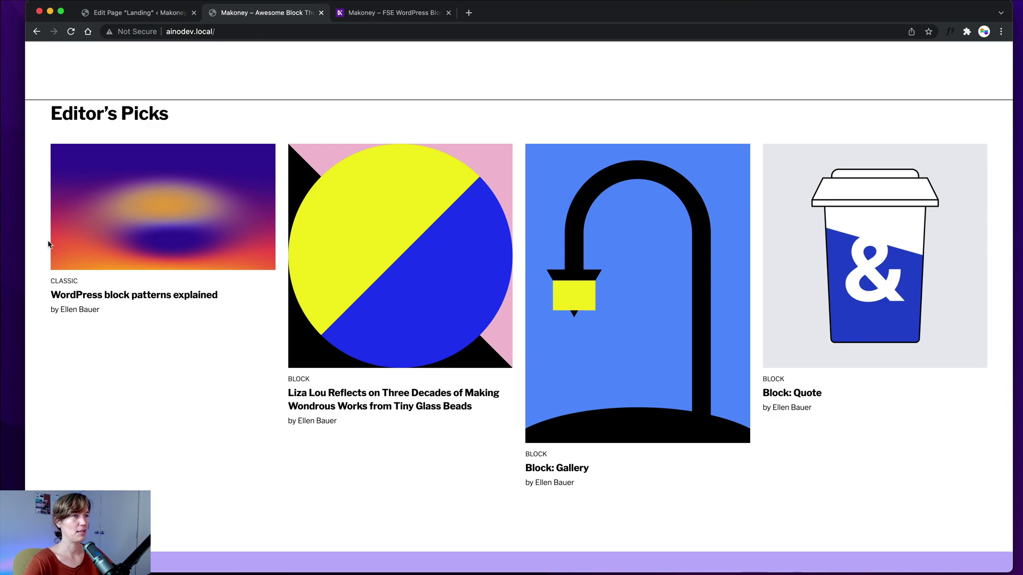
scroll(48, 244, up, 10)
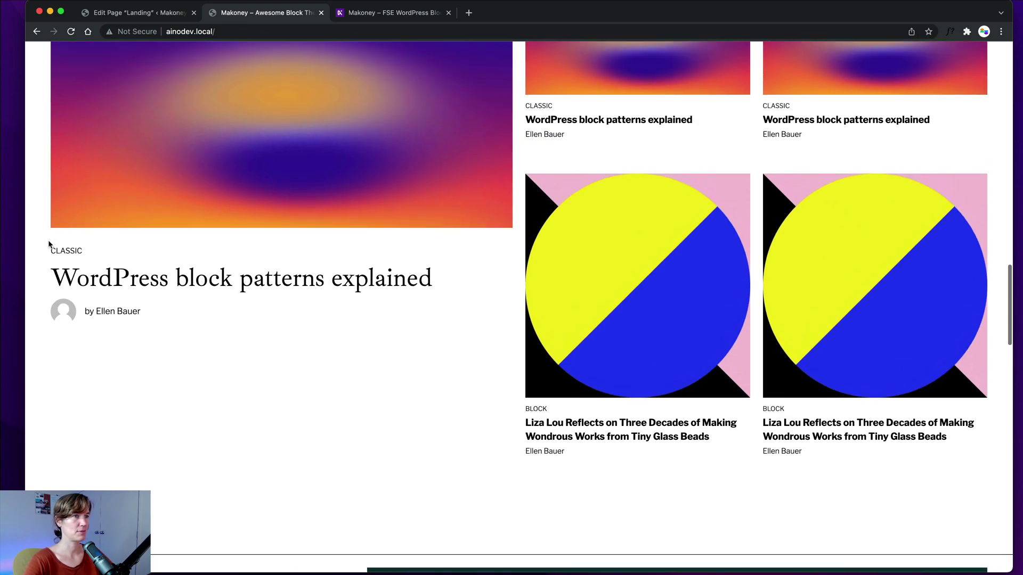
scroll(48, 244, down, 12)
scroll(48, 244, up, 1)
scroll(320, 257, down, 4)
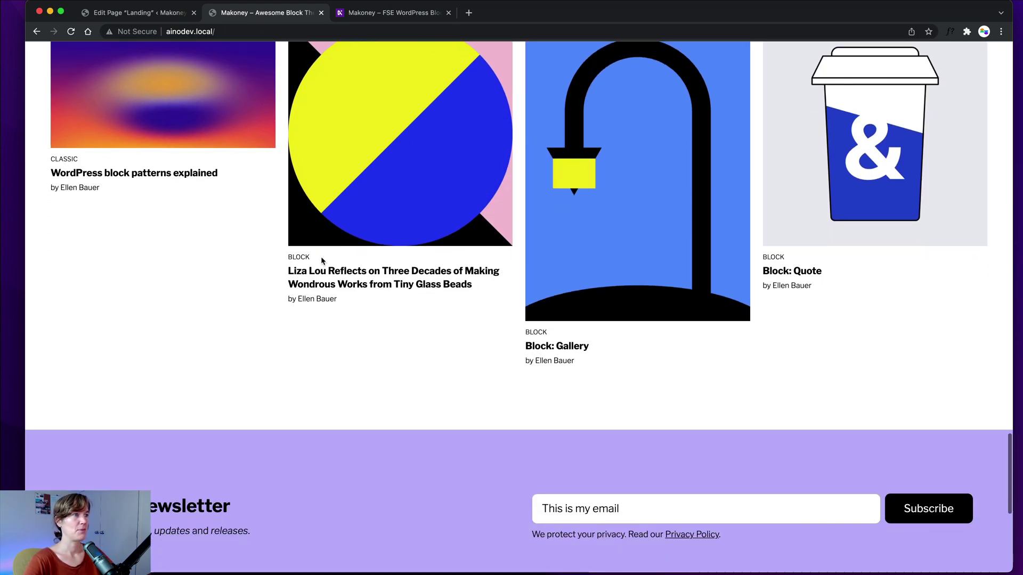
scroll(210, 251, up, 3)
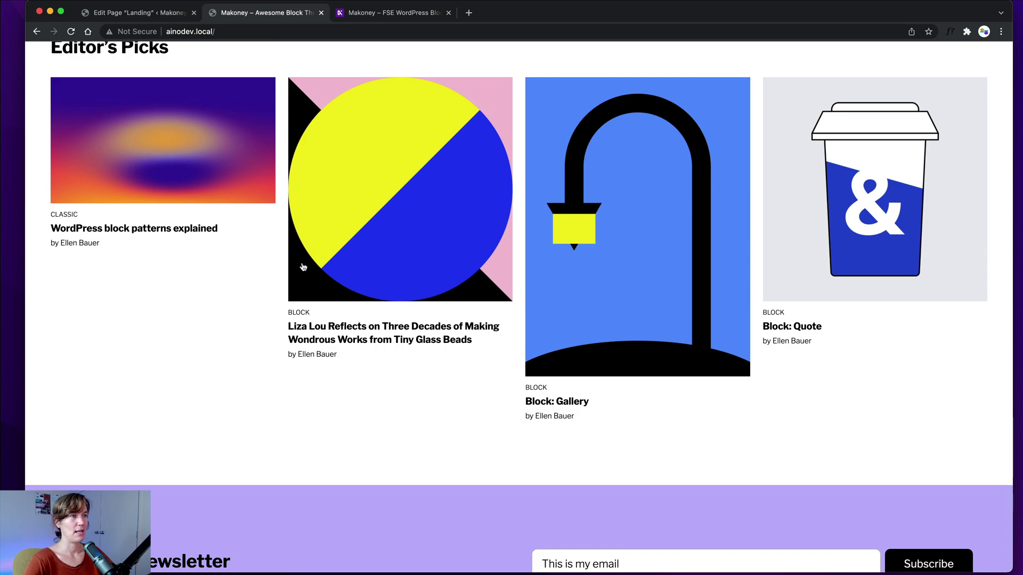
scroll(44, 228, up, 20)
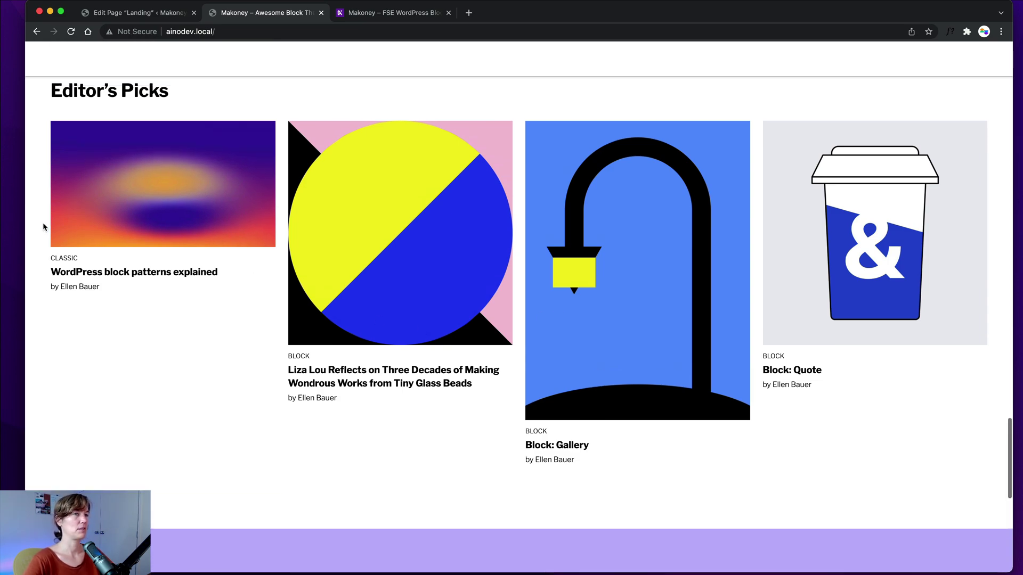
scroll(43, 227, up, 10)
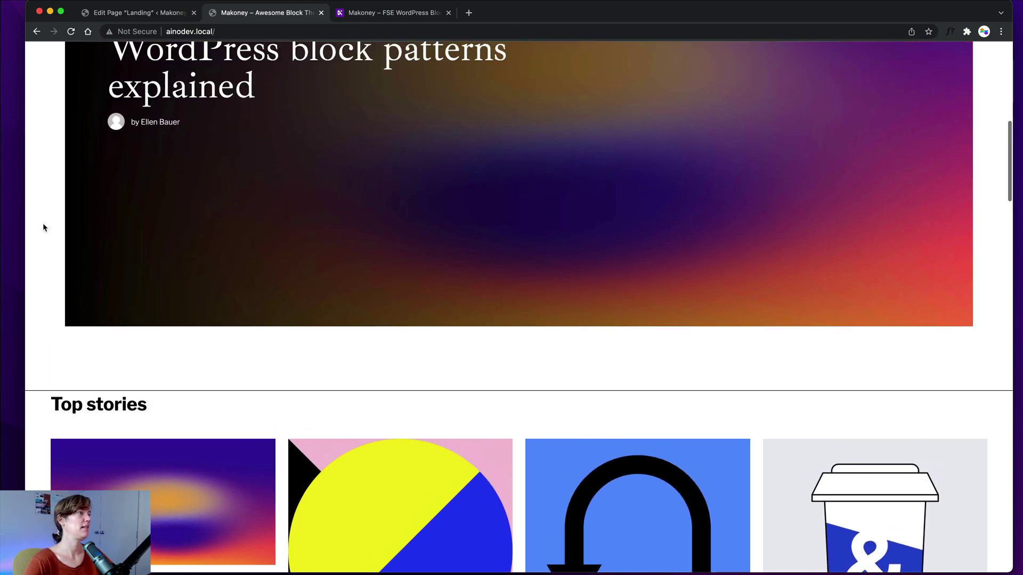
scroll(112, 89, down, 2)
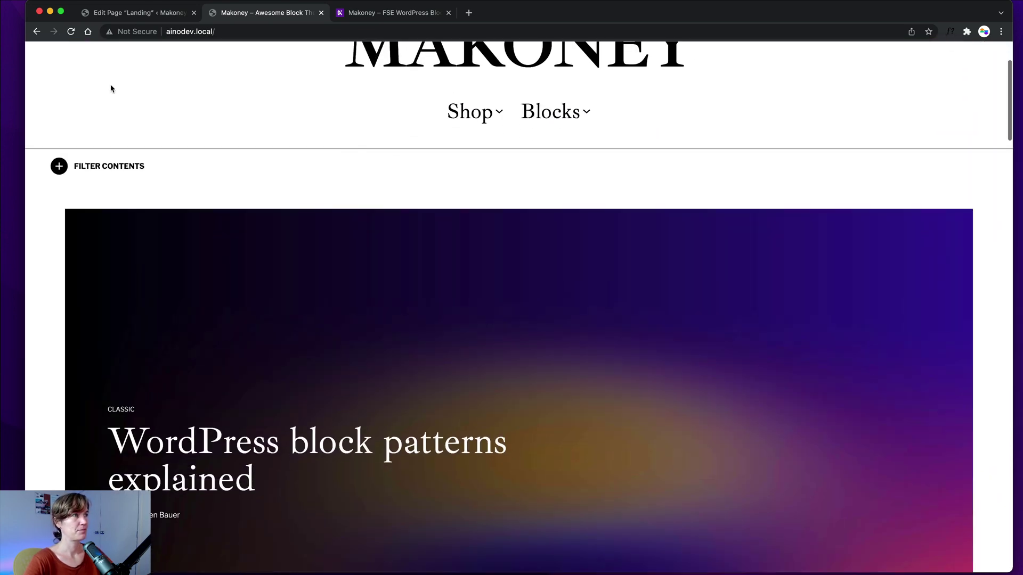
Compare the hero post in the Landing page editor with the same section on the live front page
click(142, 15)
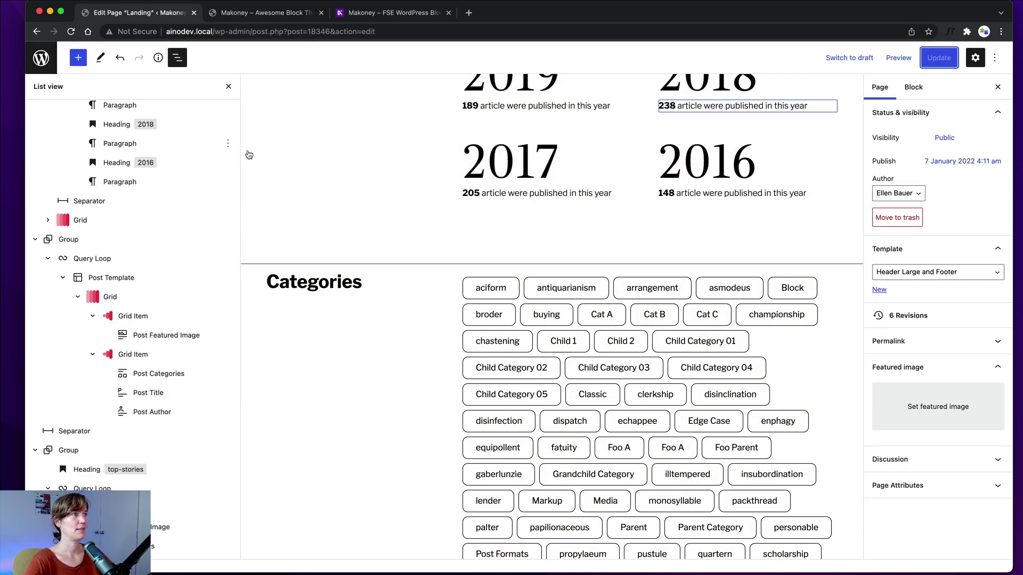
scroll(343, 224, down, 12)
scroll(339, 233, up, 3)
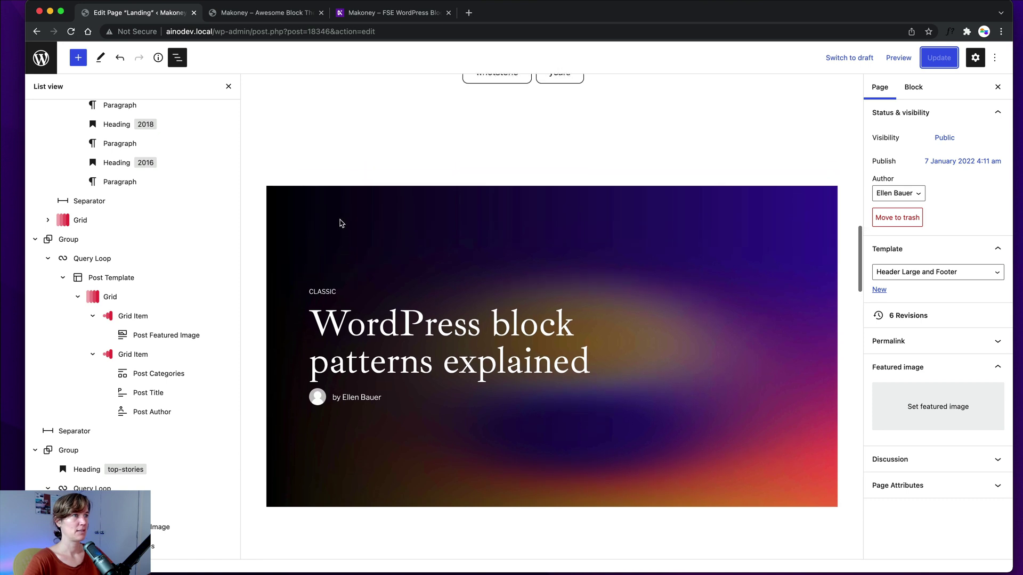
click(287, 13)
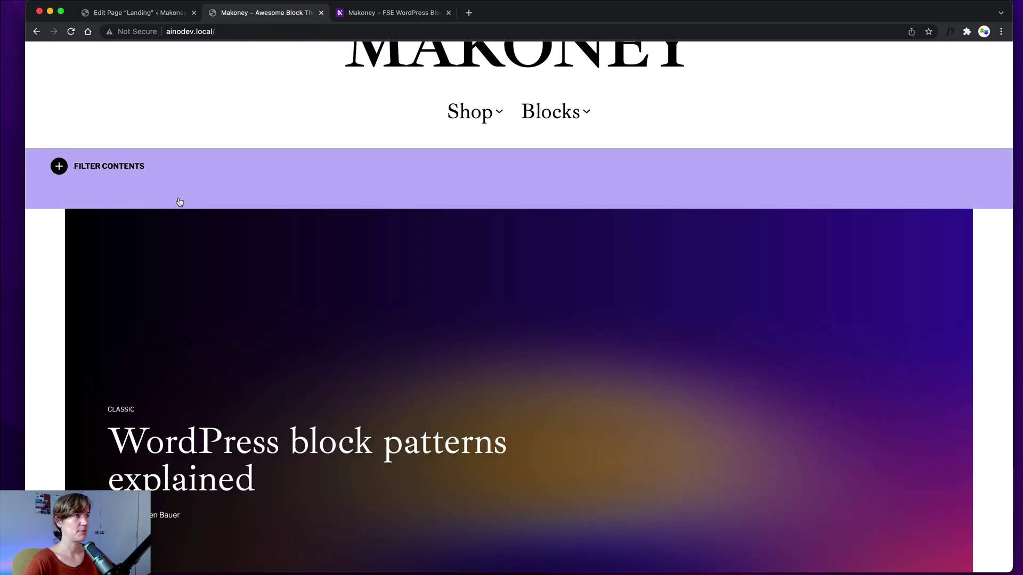
scroll(177, 201, down, 5)
scroll(107, 191, up, 1)
scroll(226, 194, up, 2)
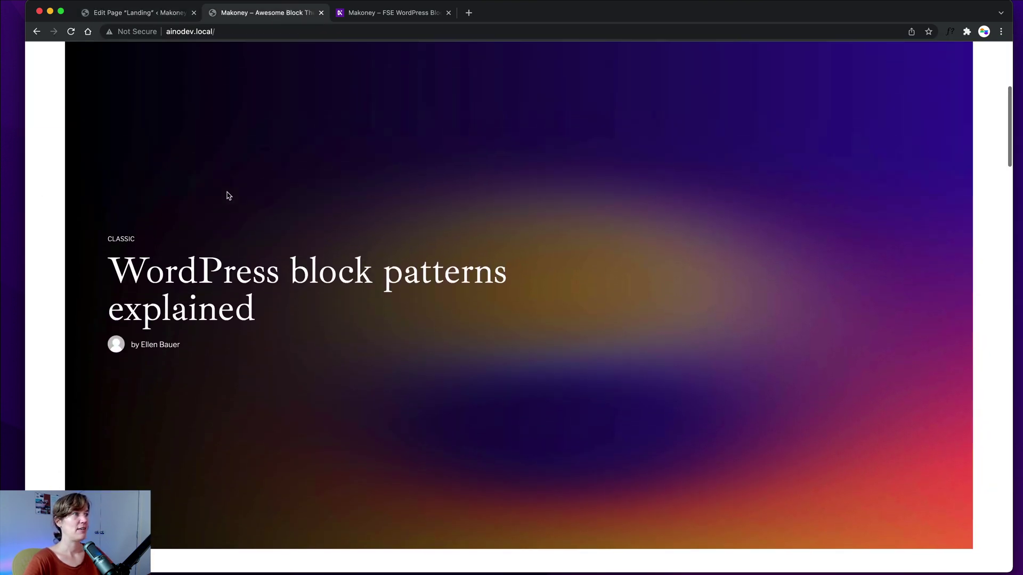
Return to the Landing page editor and select the Query Loop block that holds the hero post
click(131, 12)
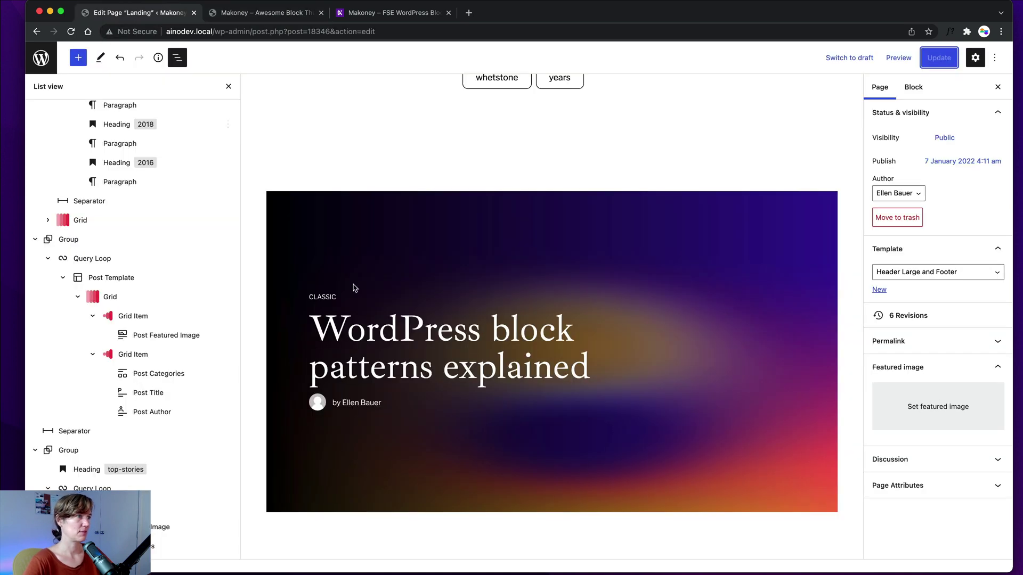
click(292, 220)
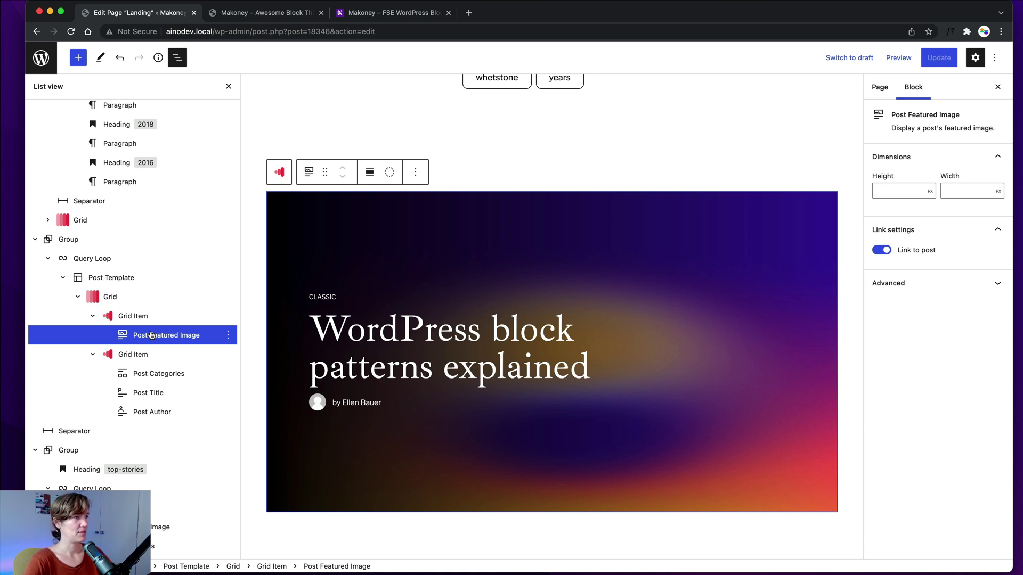
click(92, 261)
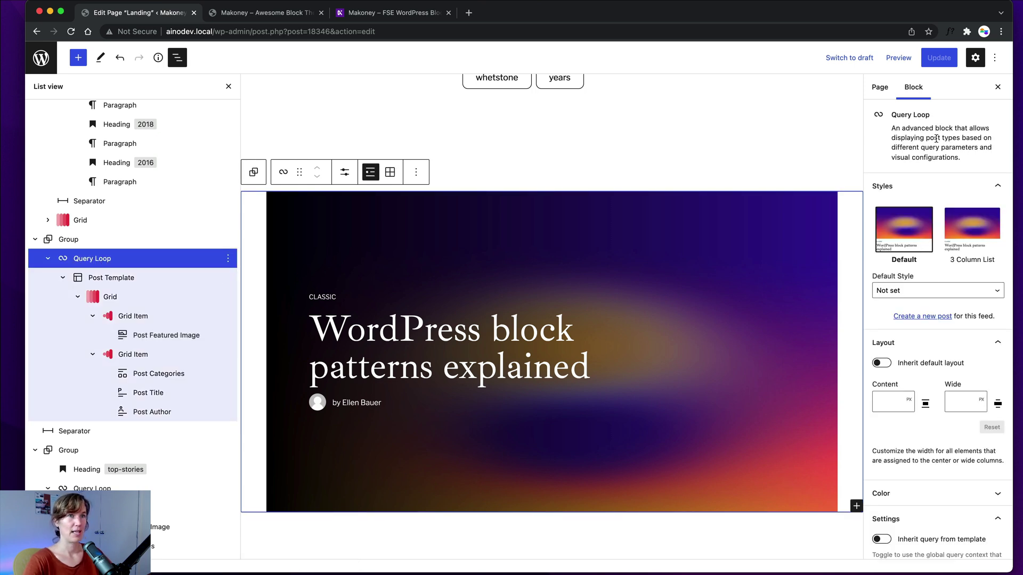
Filter the hero post's Query Loop by the existing tag Featured and update the Landing page
scroll(919, 285, down, 5)
scroll(918, 286, down, 3)
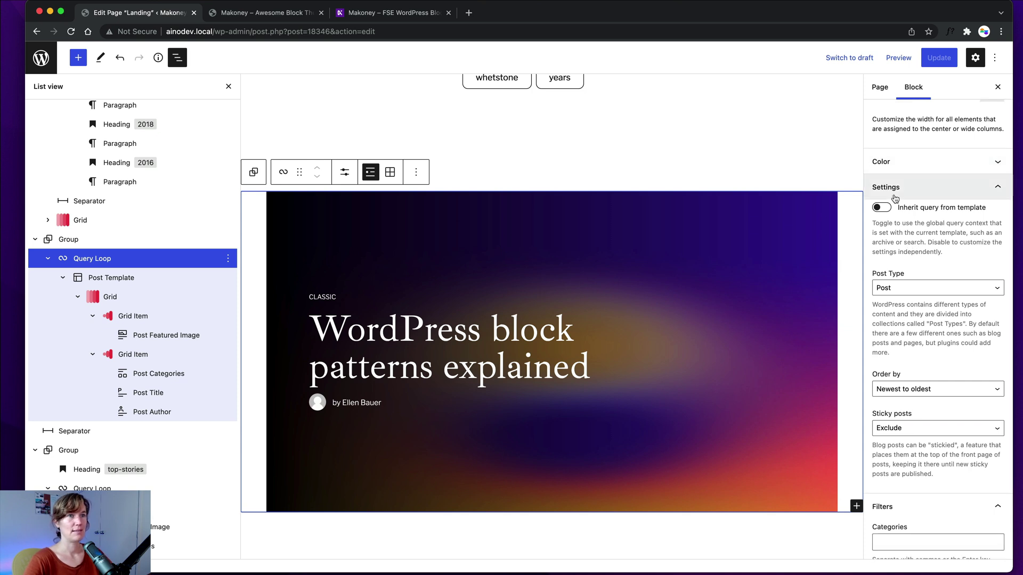
scroll(900, 203, down, 5)
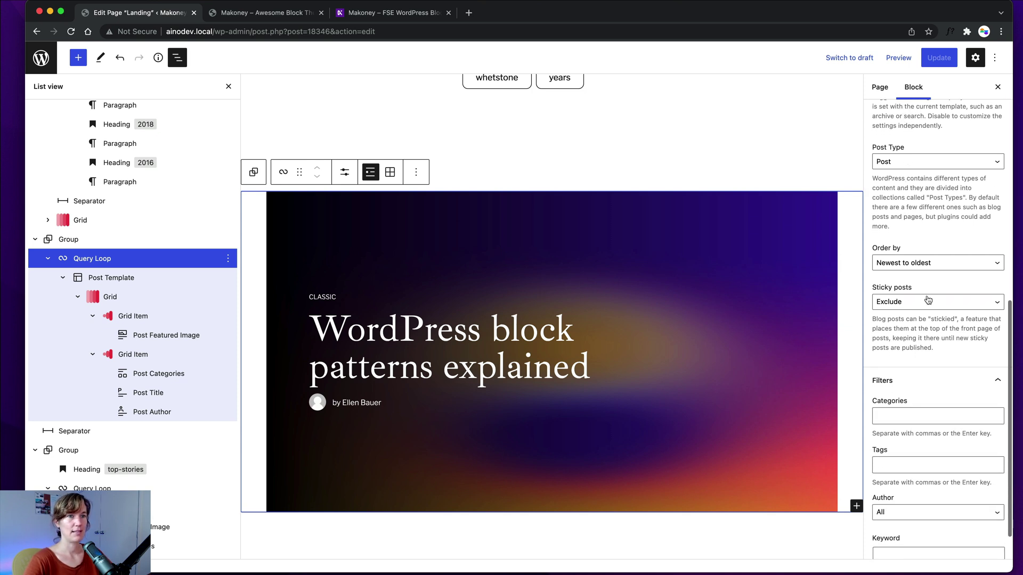
scroll(901, 205, up, 1)
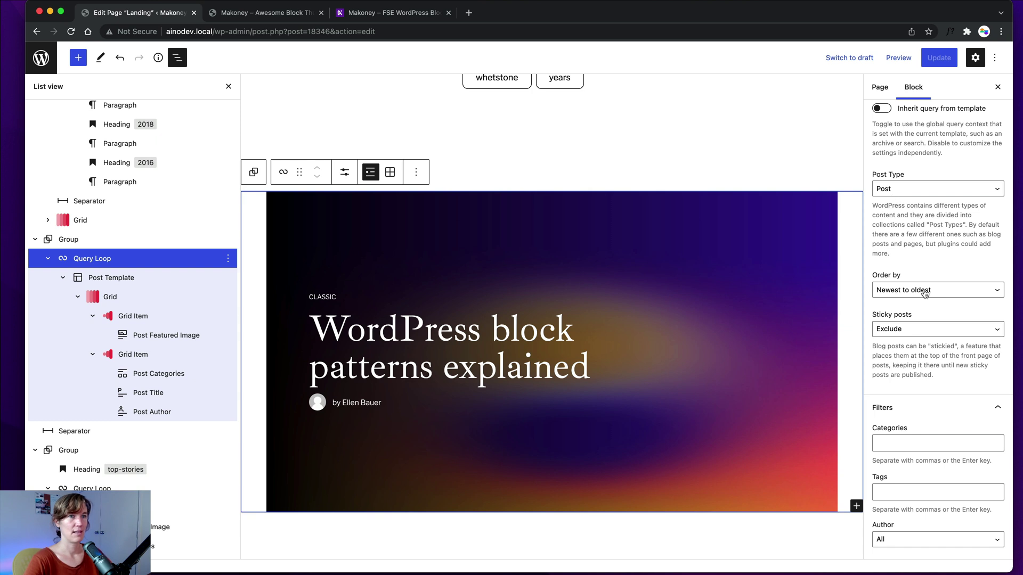
scroll(924, 293, down, 1)
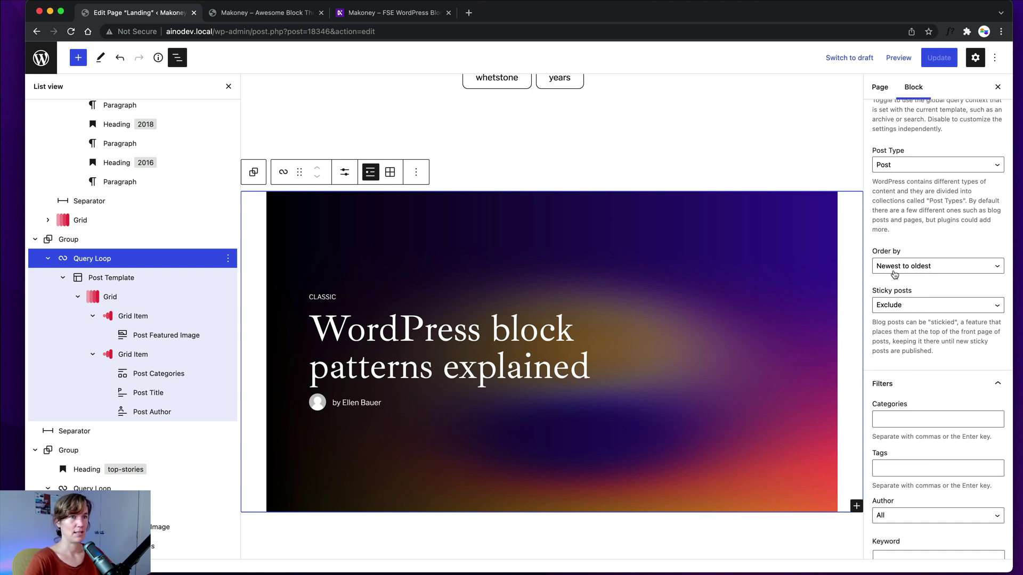
scroll(894, 275, down, 2)
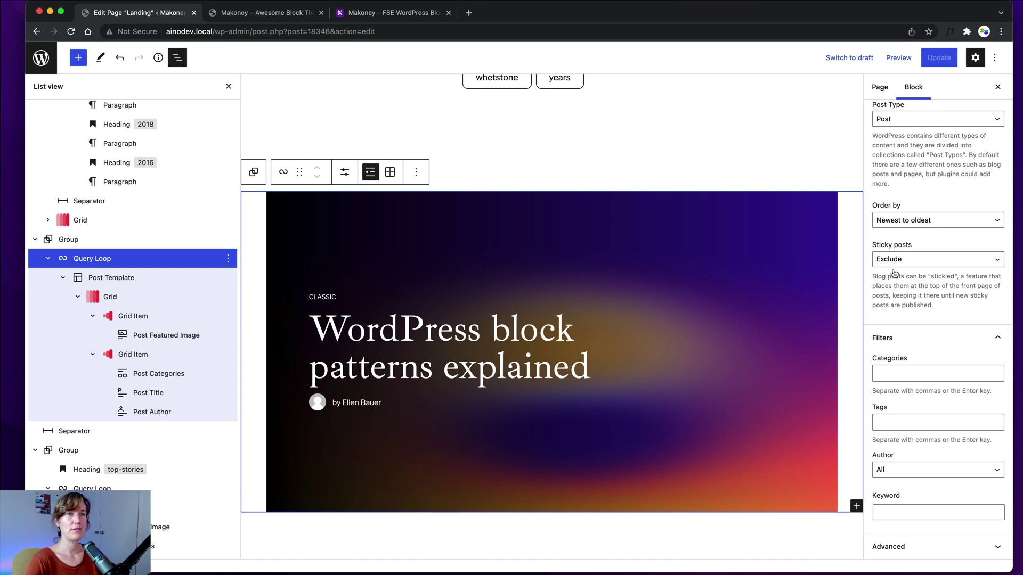
click(883, 424)
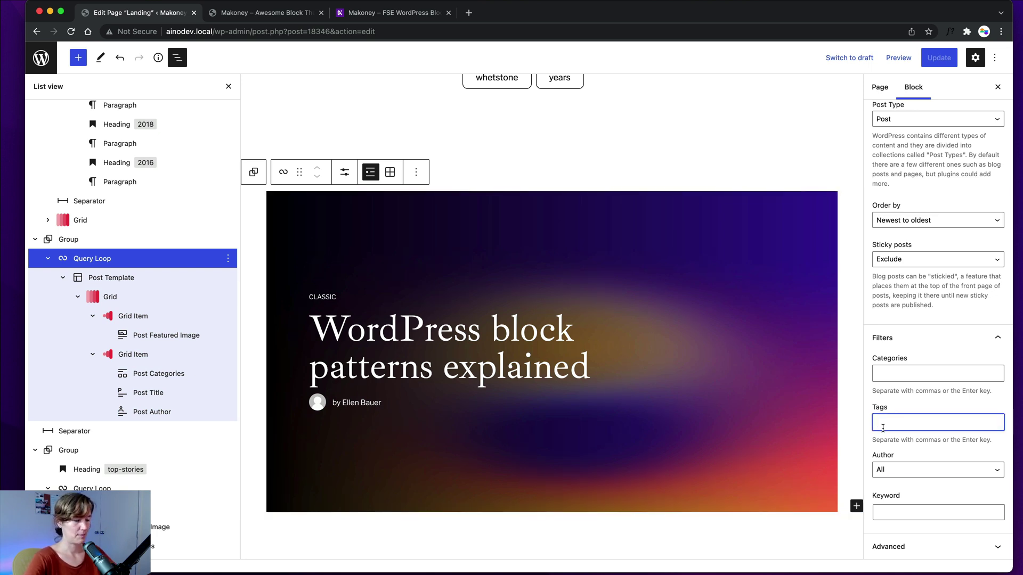
text(Feature)
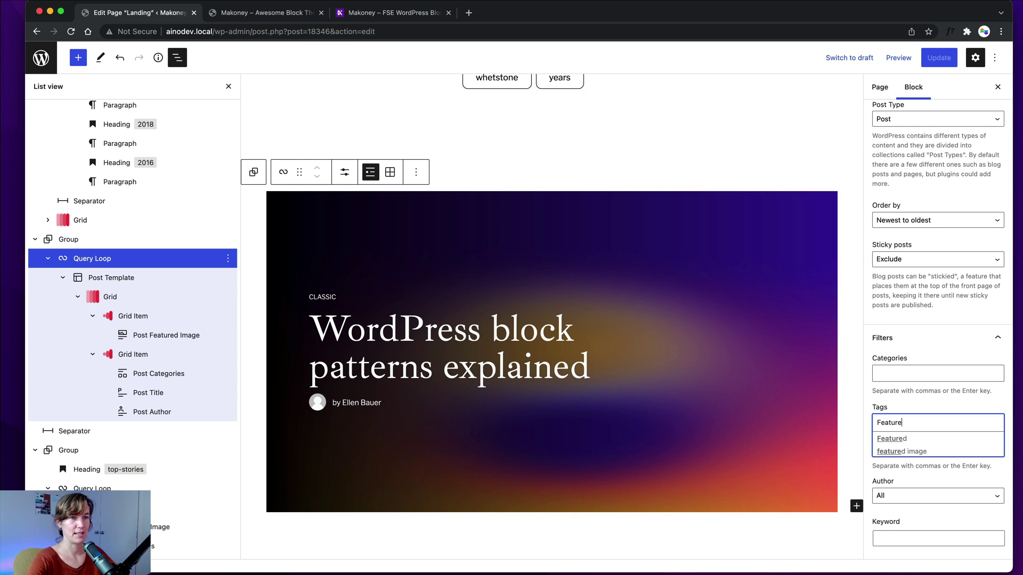
click(892, 438)
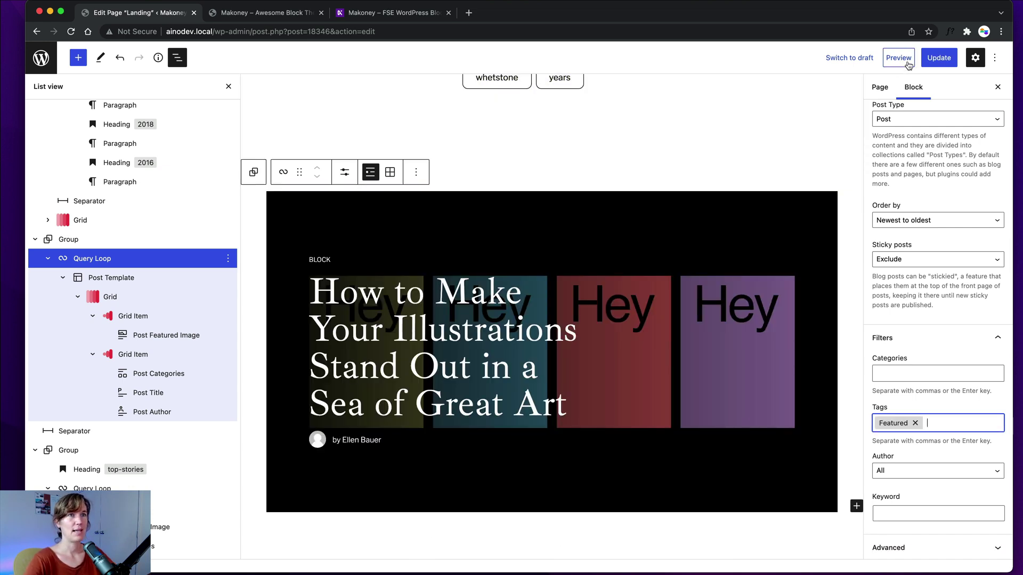
click(938, 57)
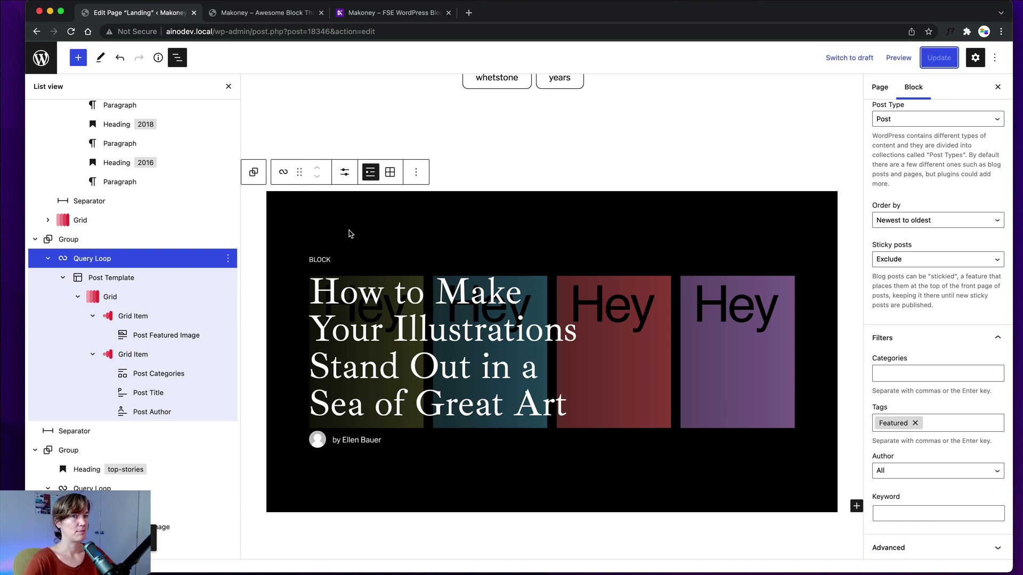
Reload the live front page, check its hero post and the section below, and return to the Landing page editor
click(253, 16)
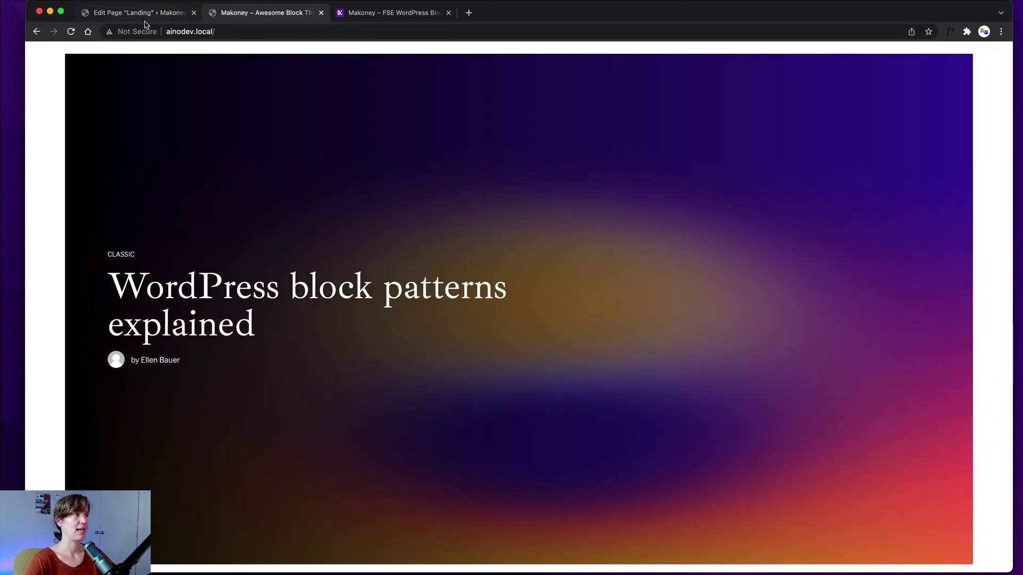
click(70, 33)
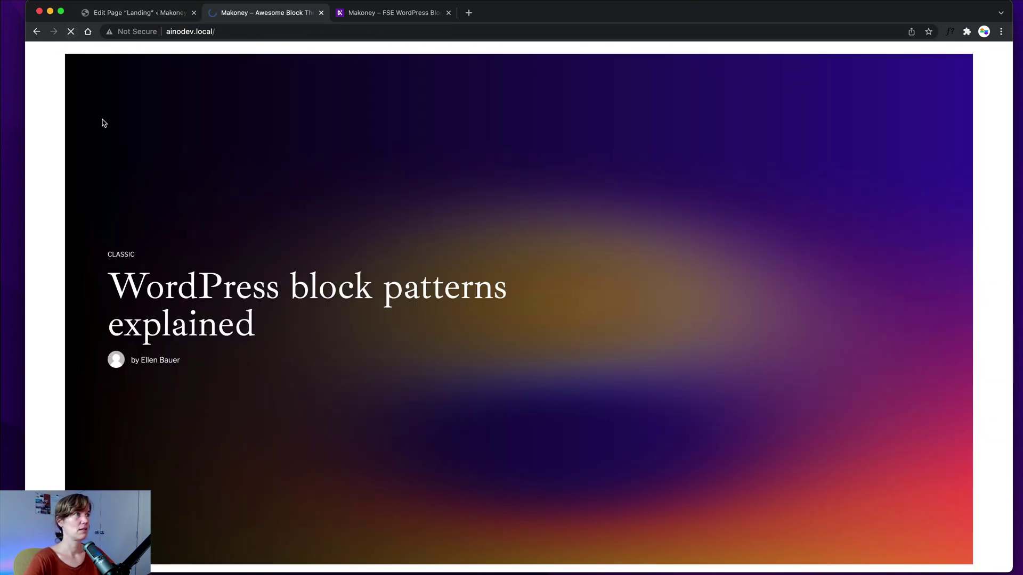
scroll(63, 139, down, 10)
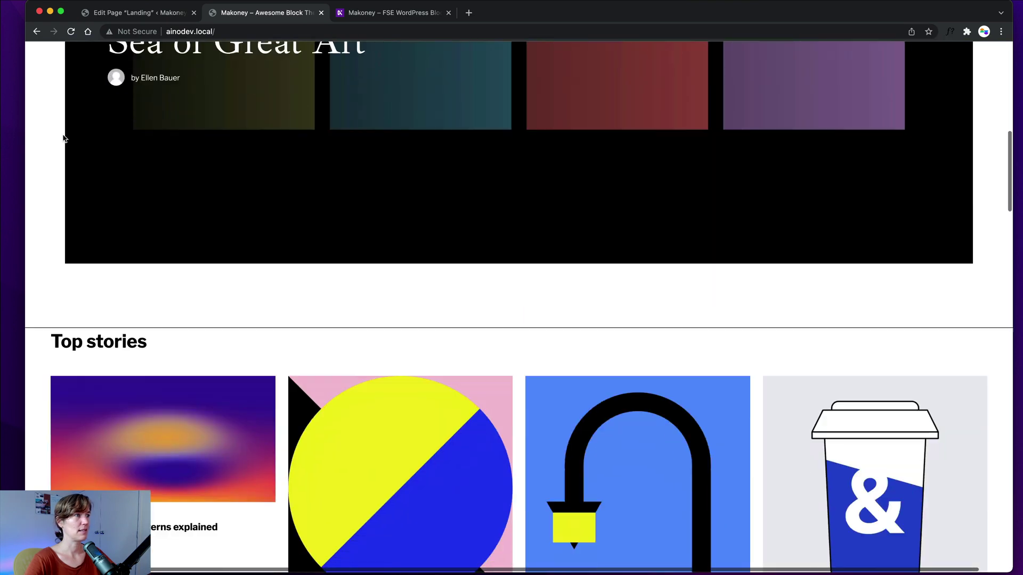
scroll(63, 139, up, 10)
click(137, 12)
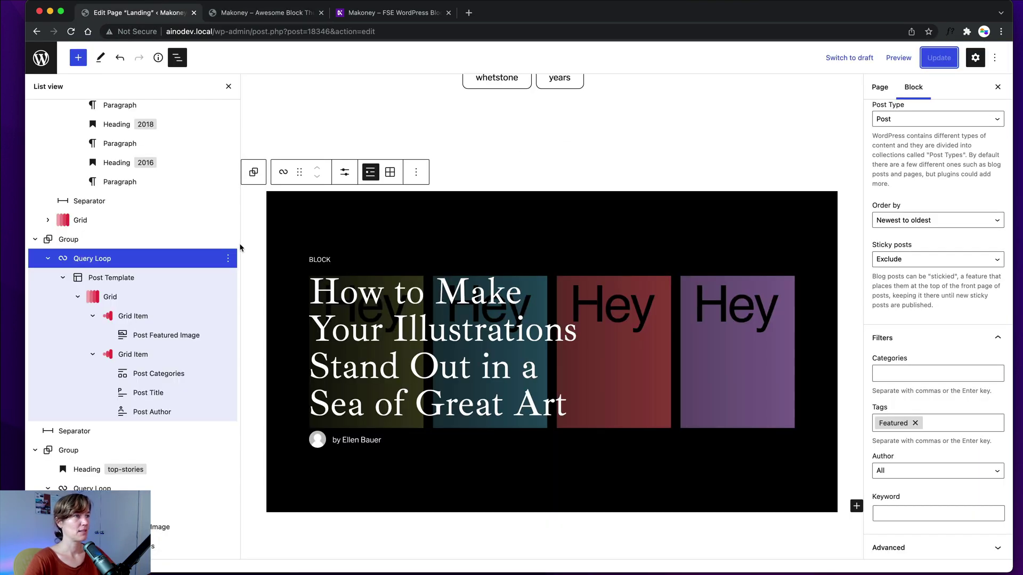
Change the Top stories heading below the hero post to "Featured posts"
scroll(250, 247, down, 6)
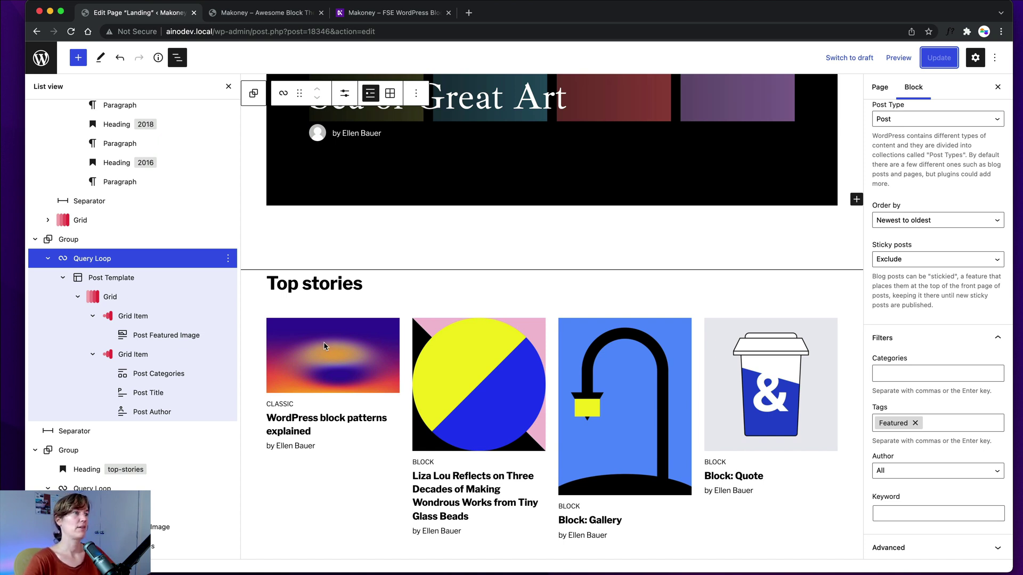
scroll(324, 341, down, 1)
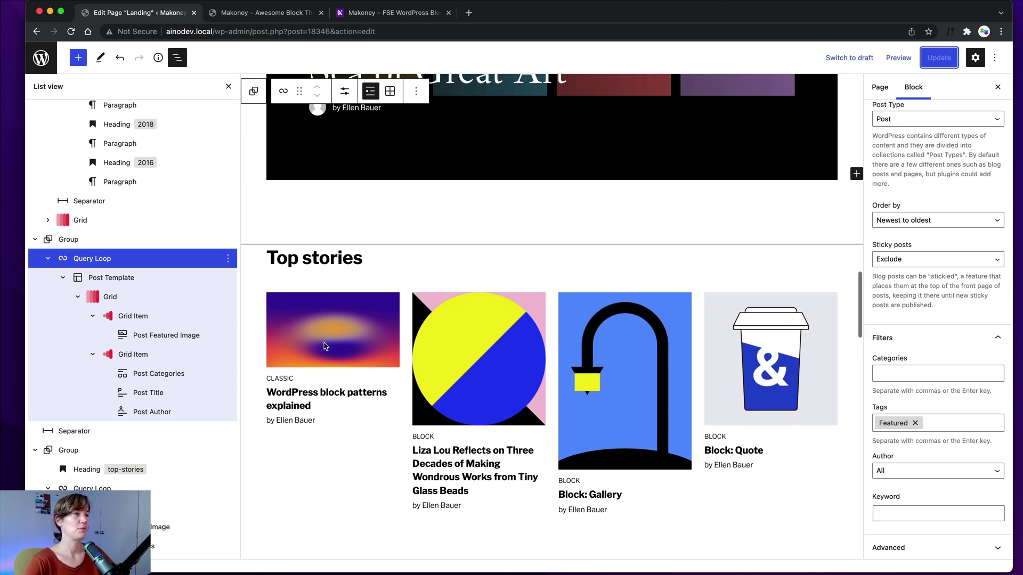
click(322, 260)
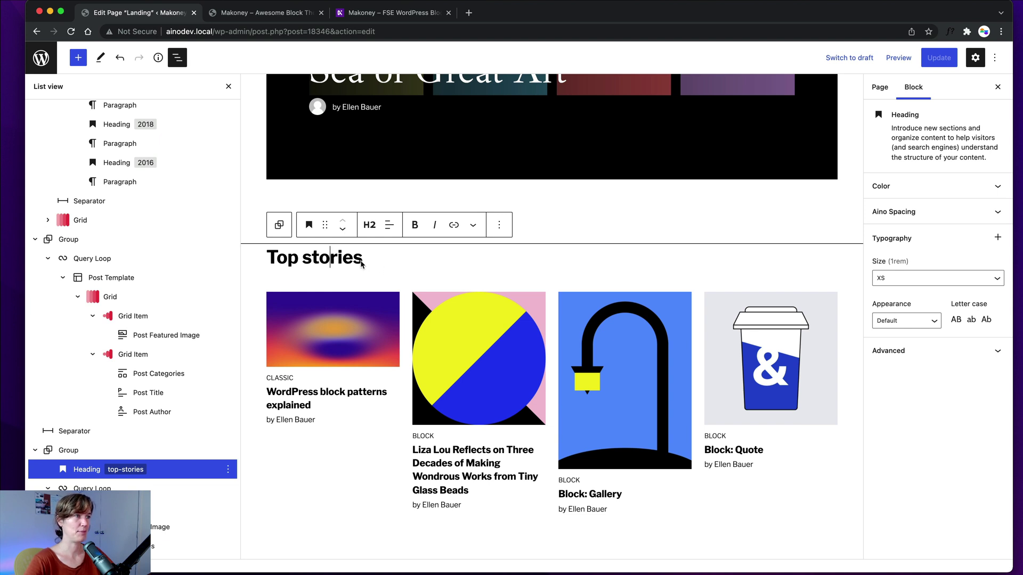
drag(361, 263, 289, 261)
click(312, 261)
double_click(331, 260)
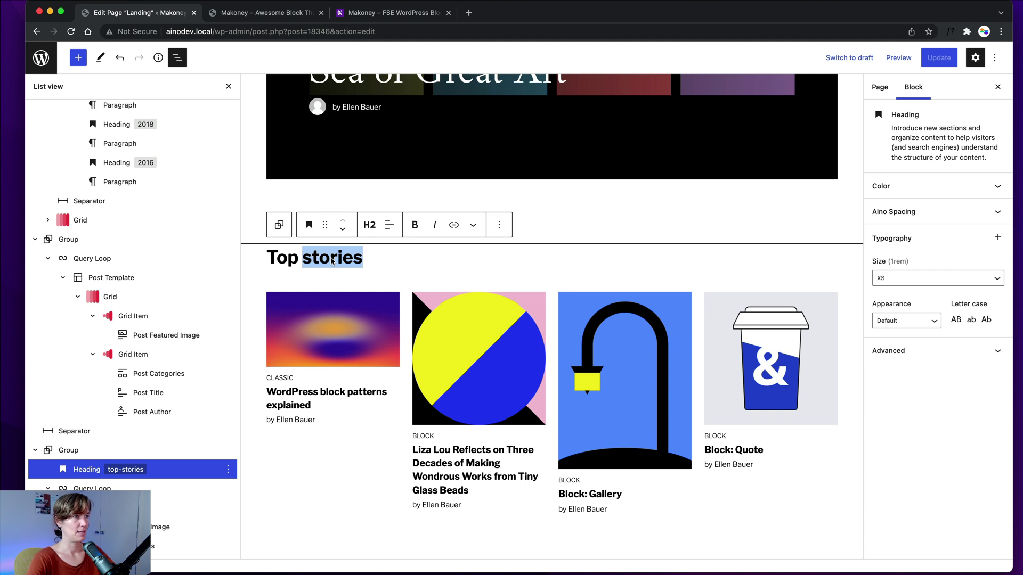
click(331, 260)
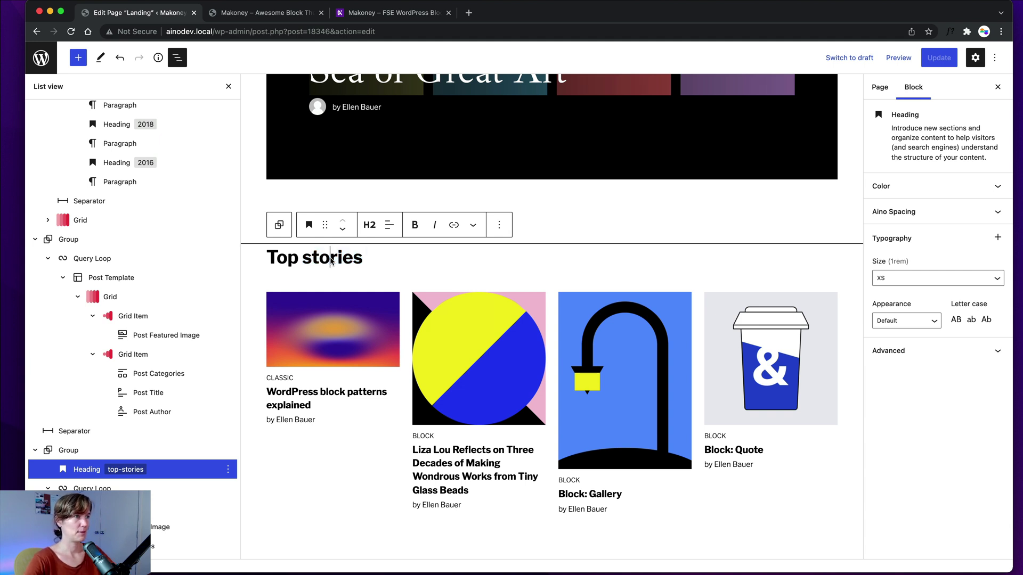
key(shift+End)
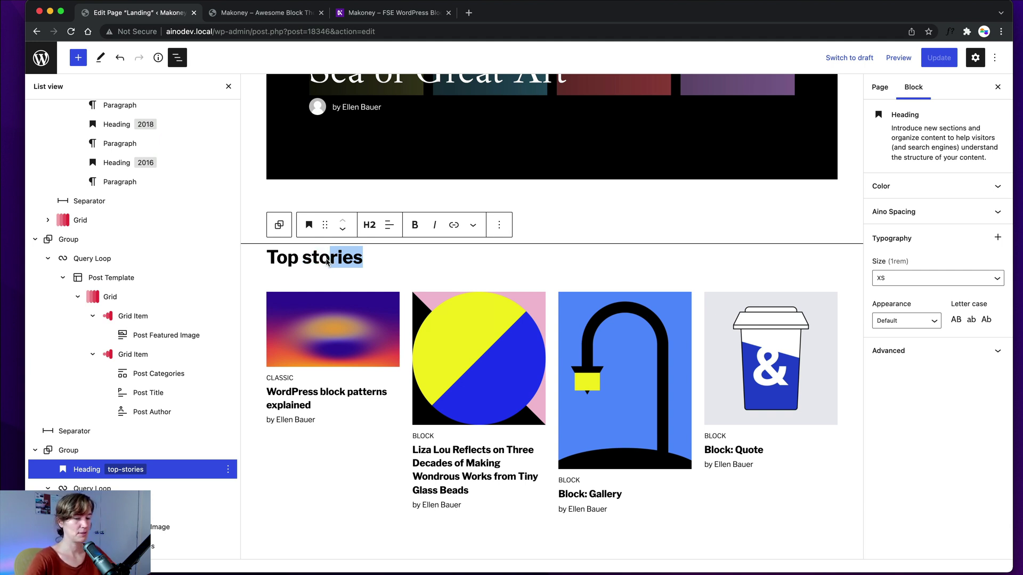
key(BackSpace)
key(BackSpace)
key(BackSpace)
key(BackSpace)
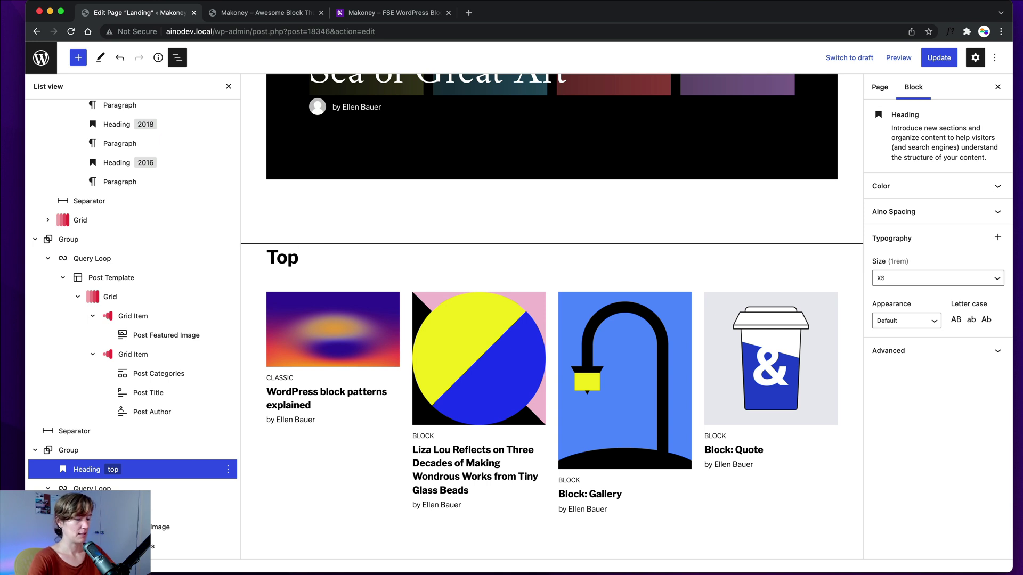
text(posts)
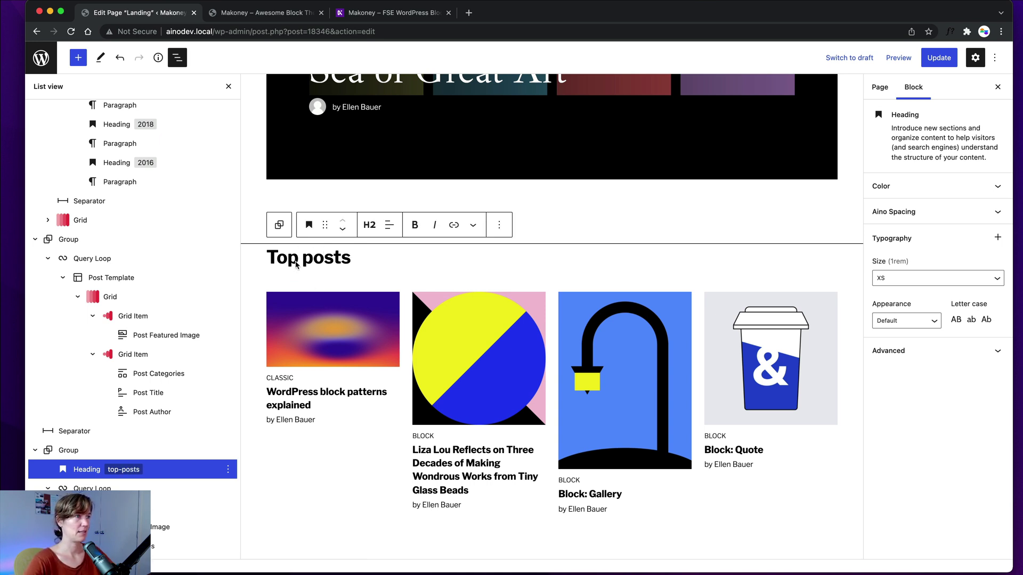
double_click(288, 265)
text(Feature)
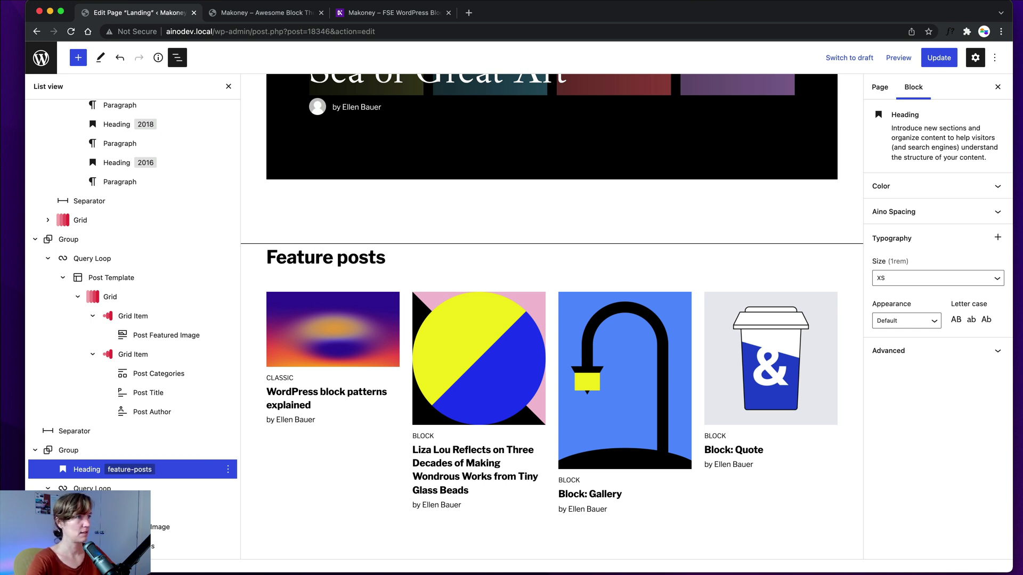
text(d)
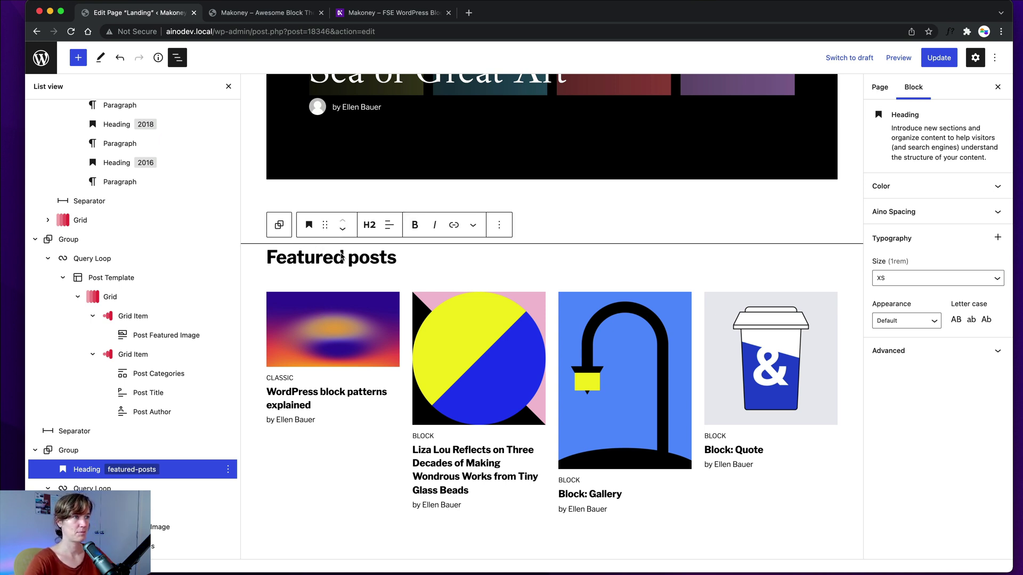
Replace "posts" with "interviews" in the heading above the four-column post section
double_click(364, 259)
text(inter)
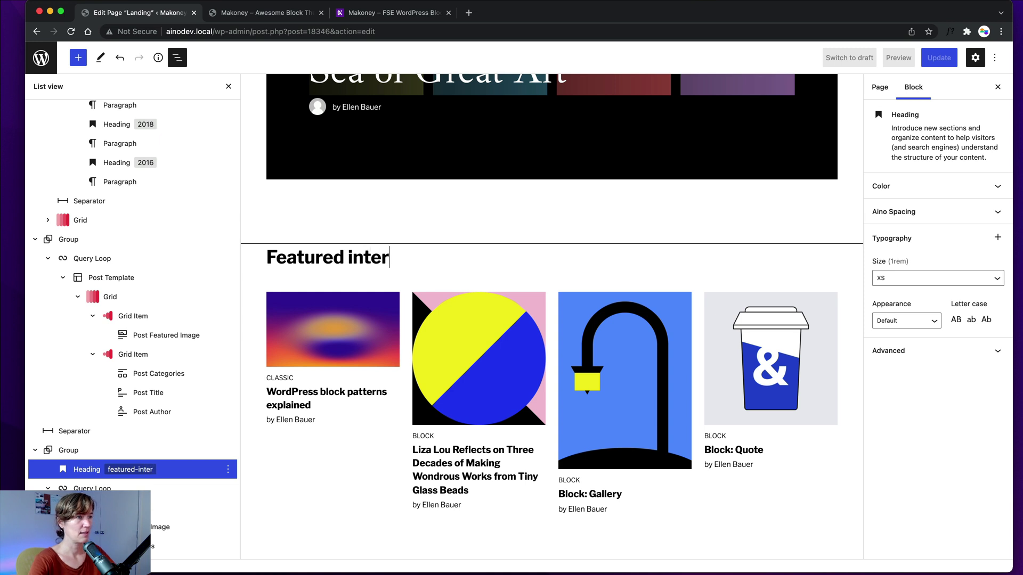
text(views)
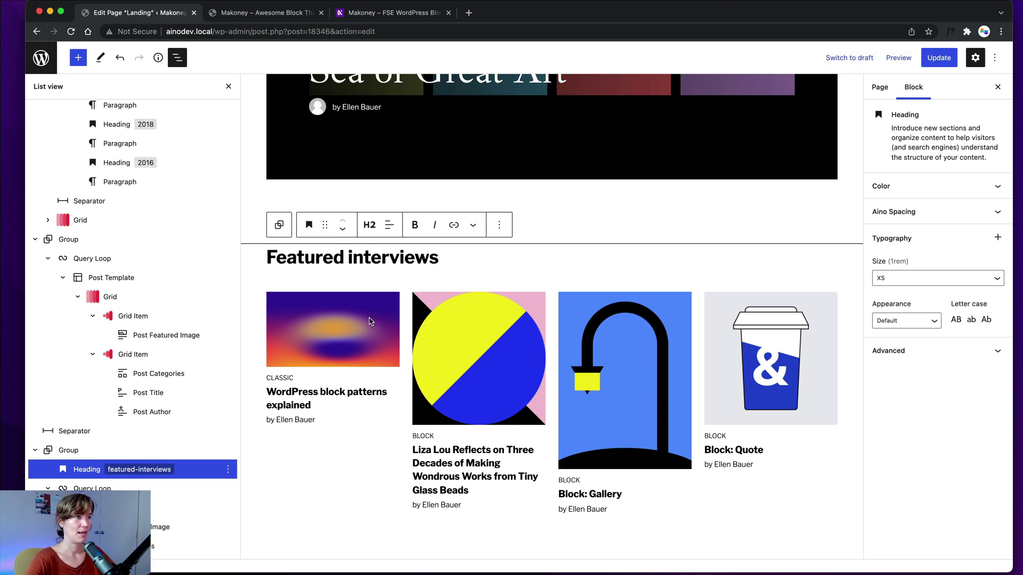
Filter the Query Loop under the Featured interviews heading by the existing tag Interviews
click(351, 316)
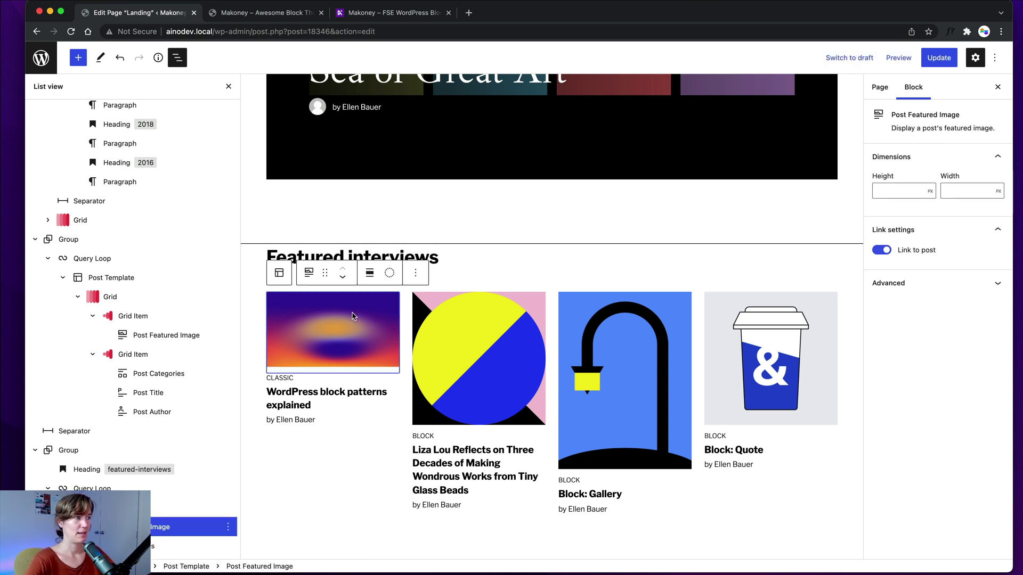
click(115, 488)
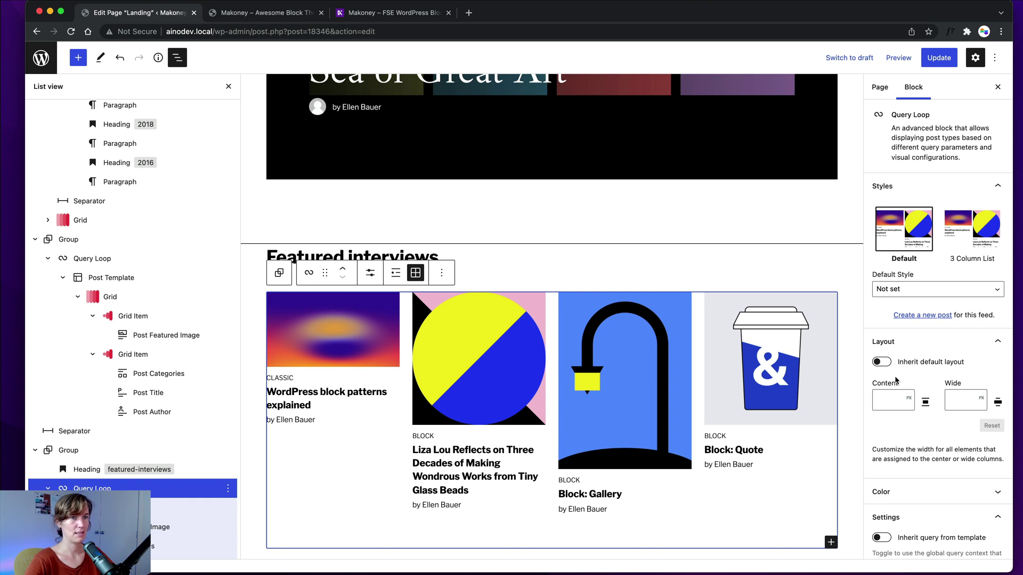
scroll(896, 380, down, 5)
scroll(896, 380, down, 10)
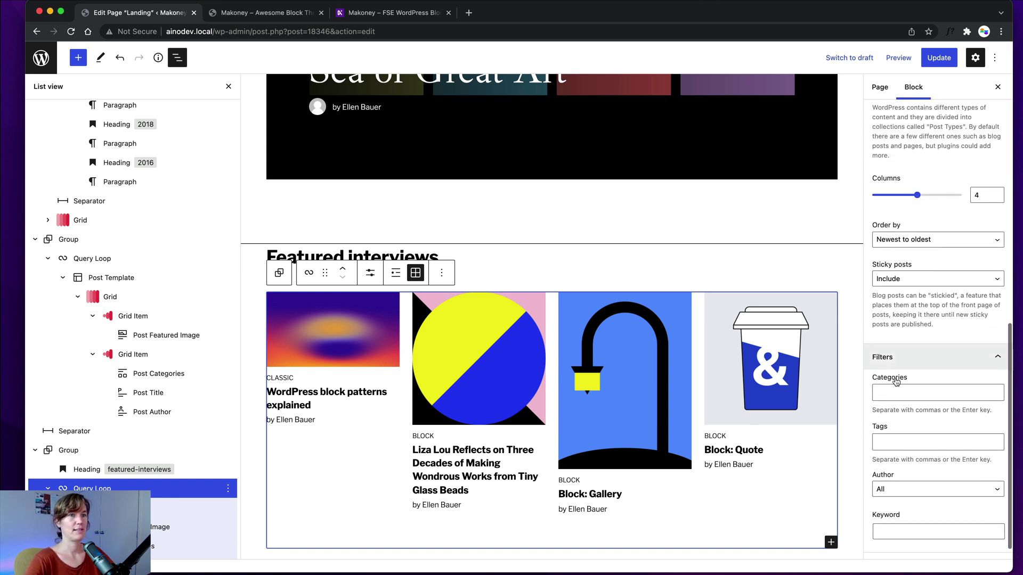
click(903, 418)
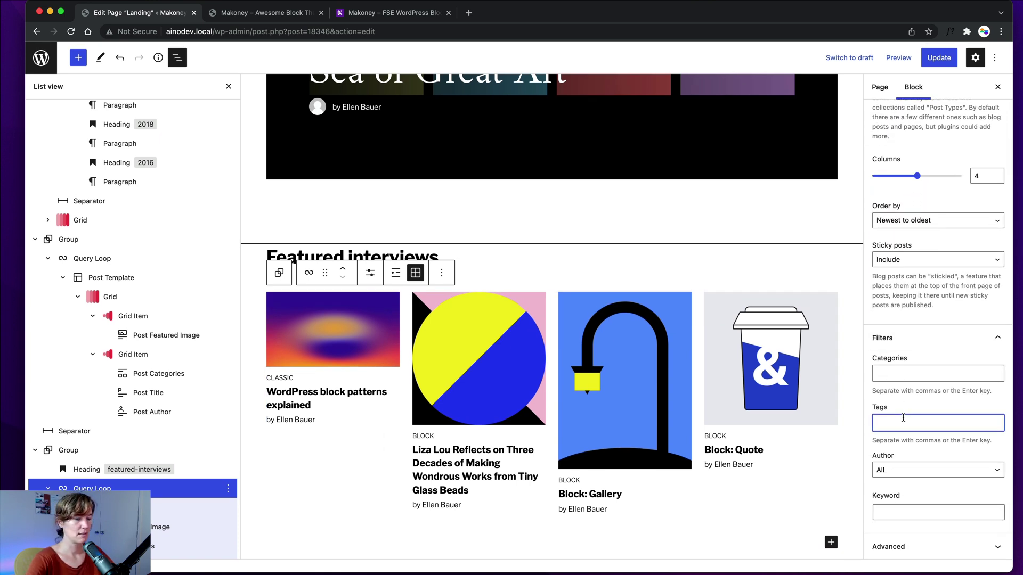
text(Int)
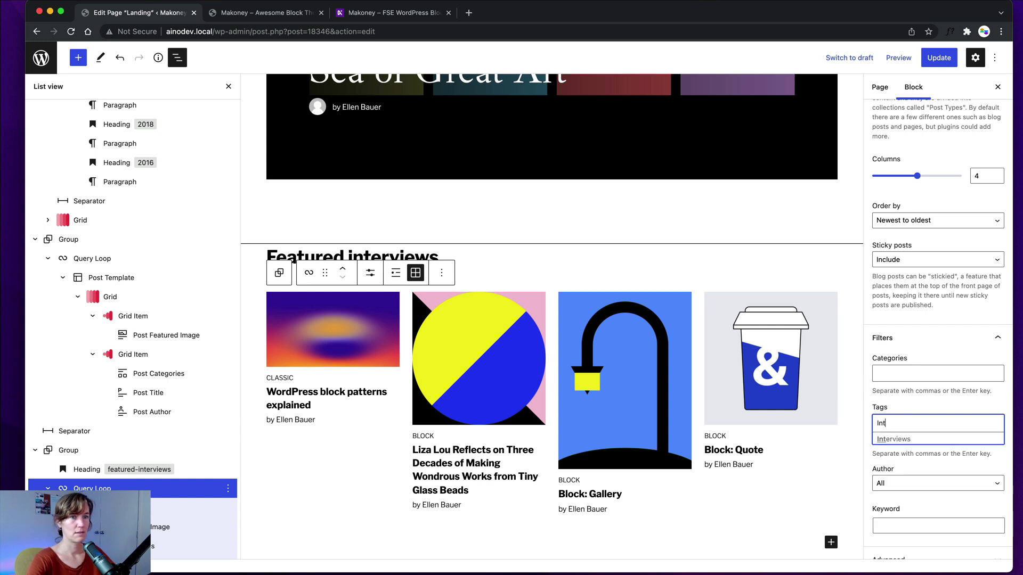
click(906, 440)
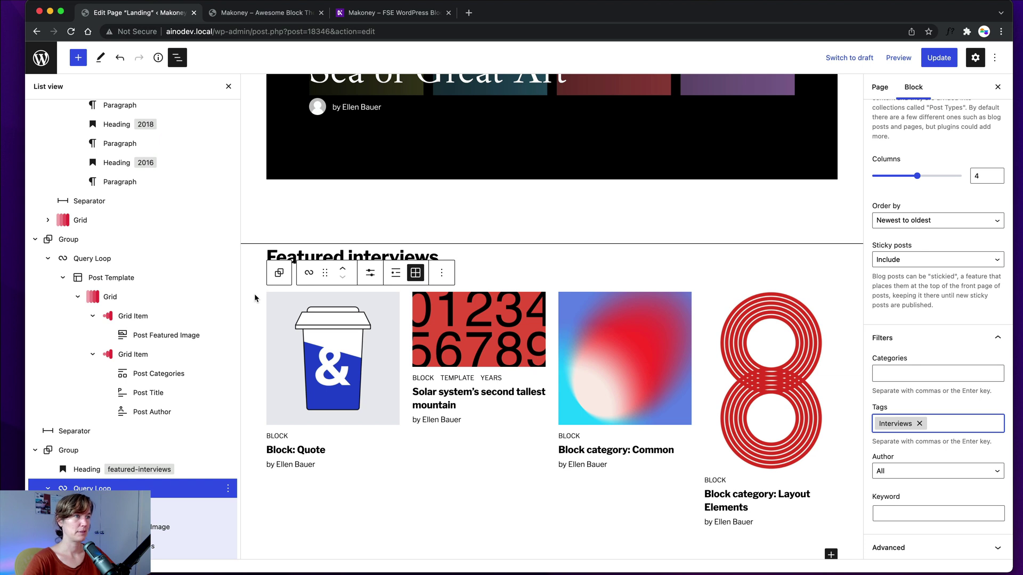
Examine the Featured stories section and the post blocks that make up its three columns
scroll(254, 296, down, 3)
scroll(291, 301, down, 10)
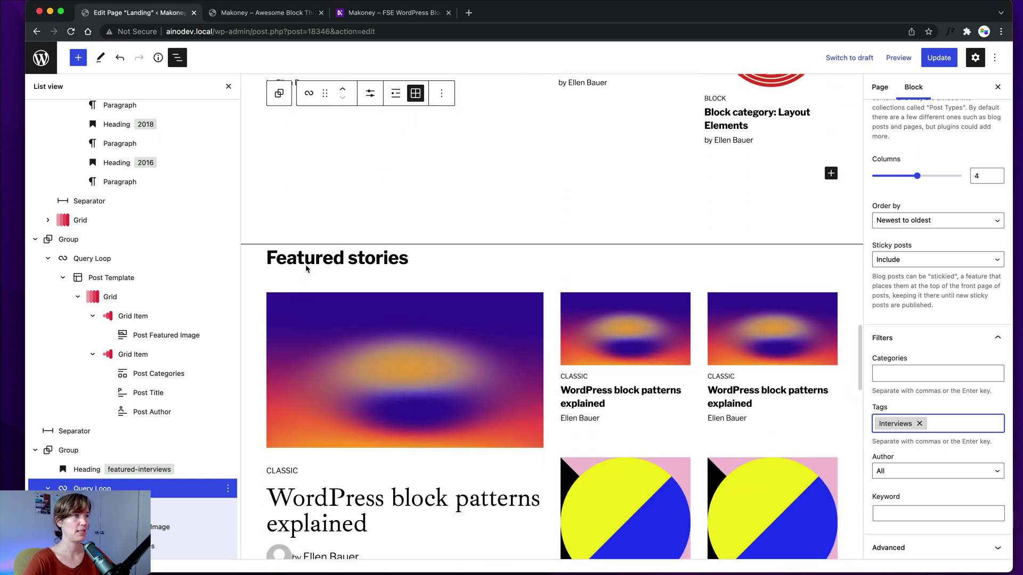
scroll(298, 288, down, 5)
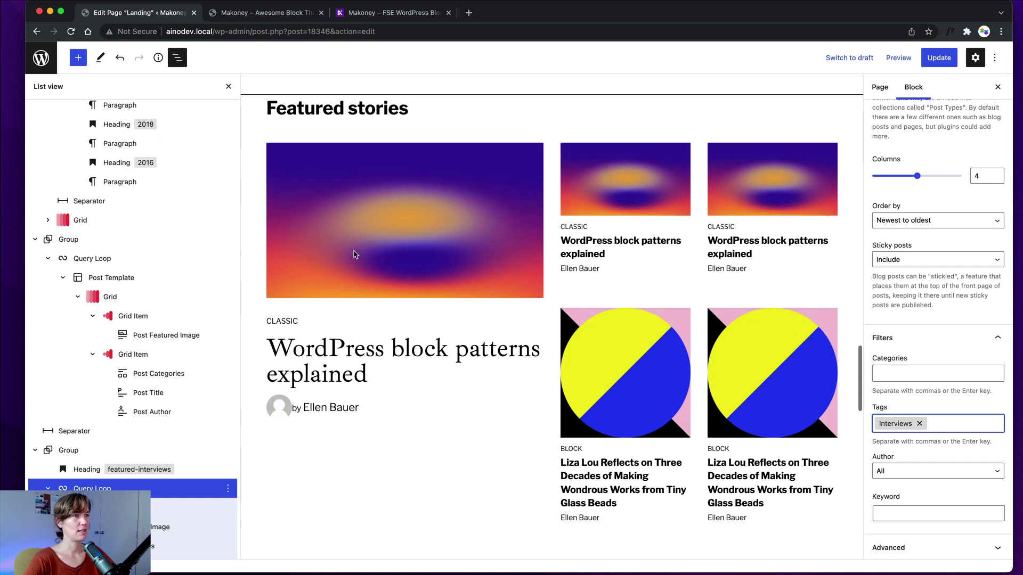
scroll(362, 255, down, 1)
scroll(407, 293, up, 2)
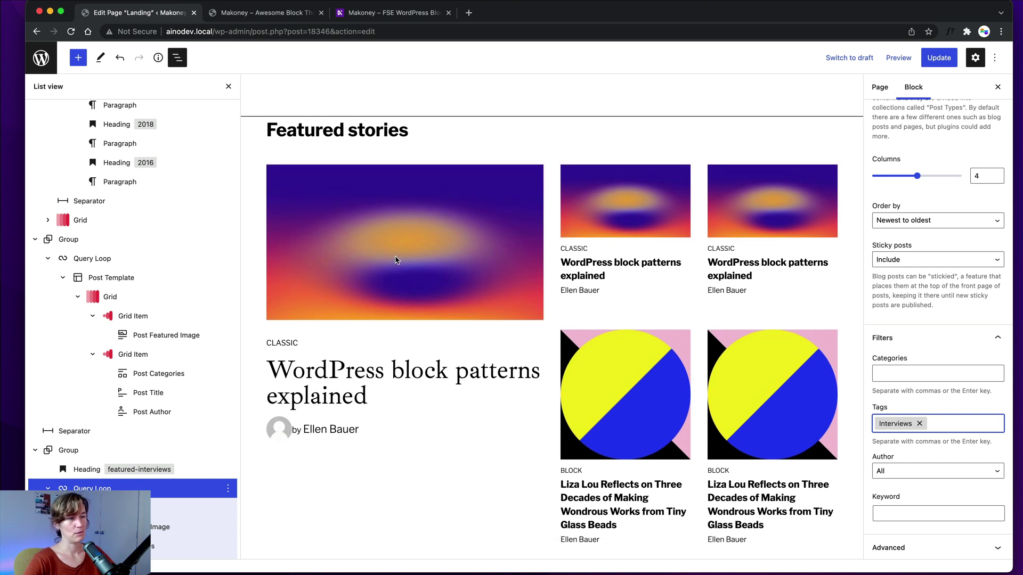
click(352, 133)
click(395, 233)
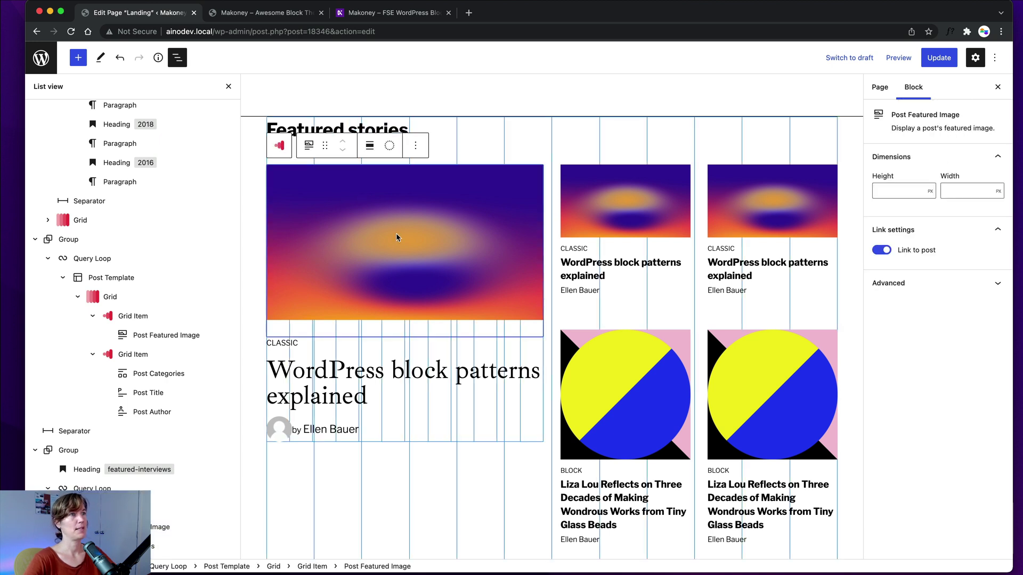
click(664, 198)
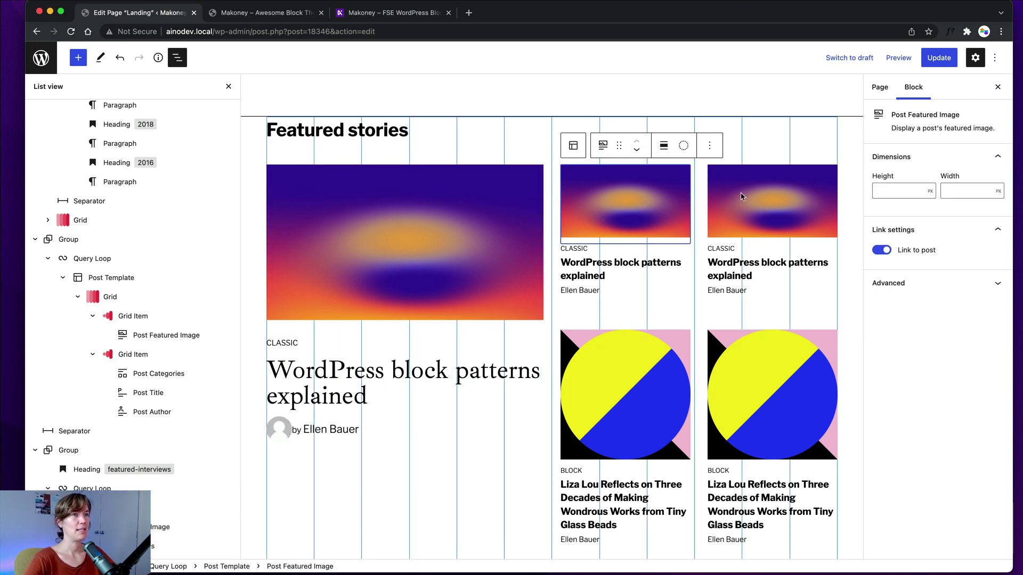
click(798, 201)
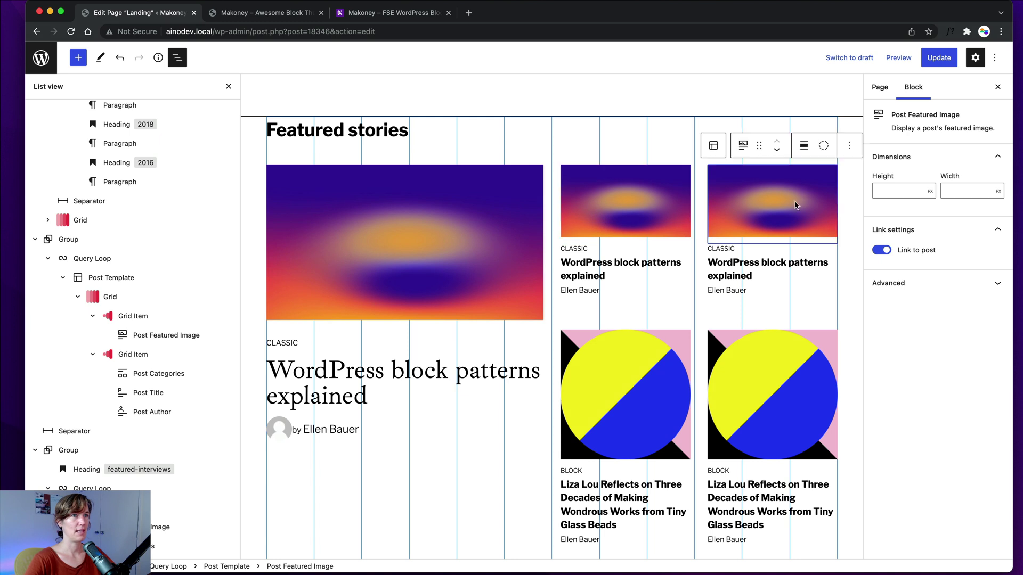
Filter the Query Loop of the large post under the Featured stories heading by the existing tag StaffPicks
click(347, 215)
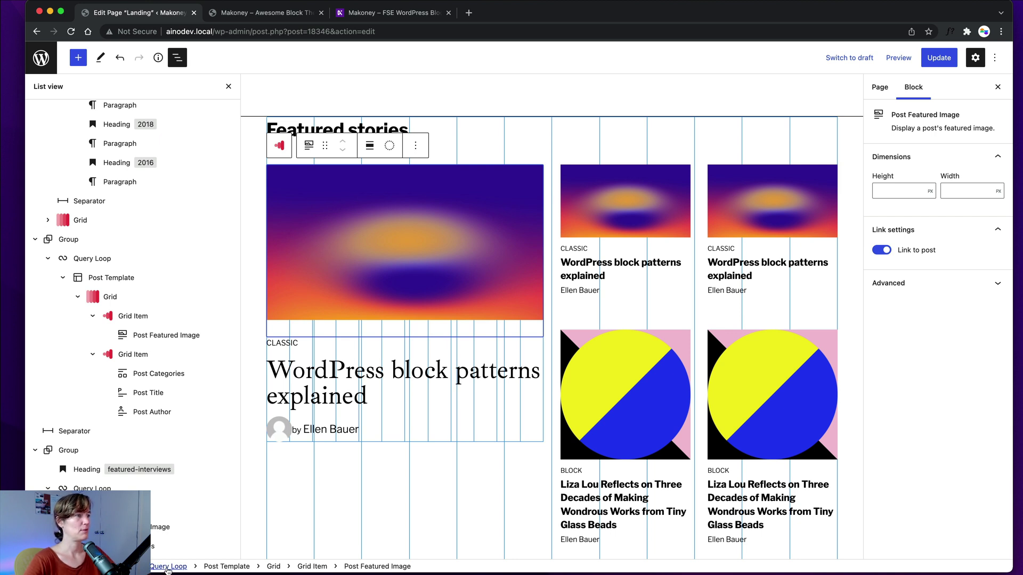
scroll(131, 325, down, 8)
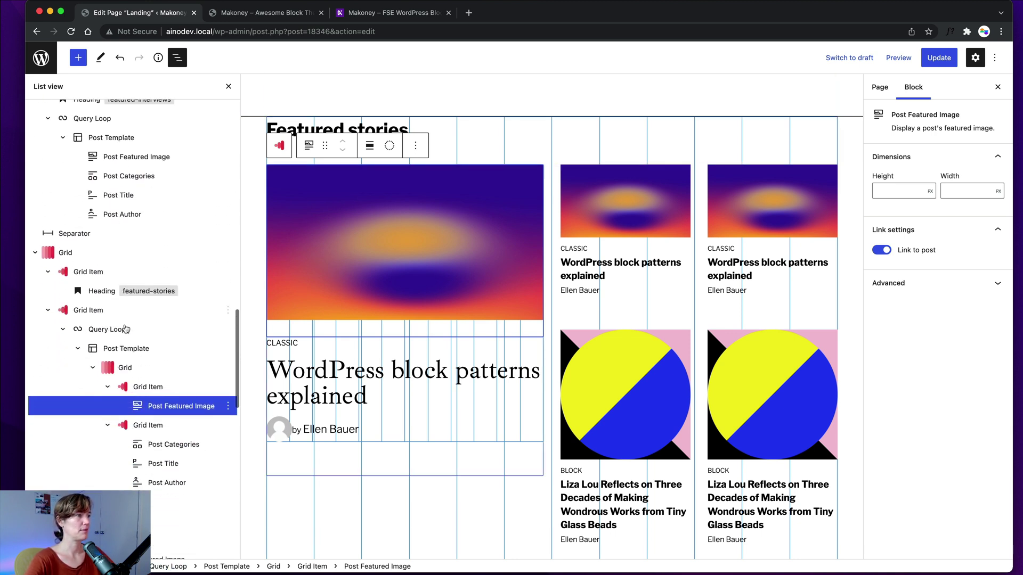
click(80, 296)
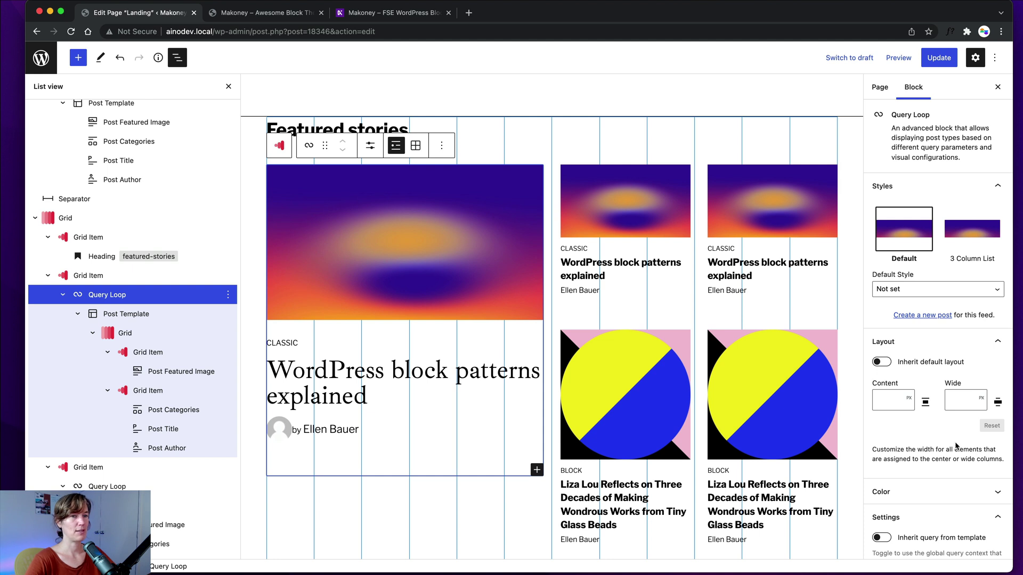
scroll(956, 446, down, 8)
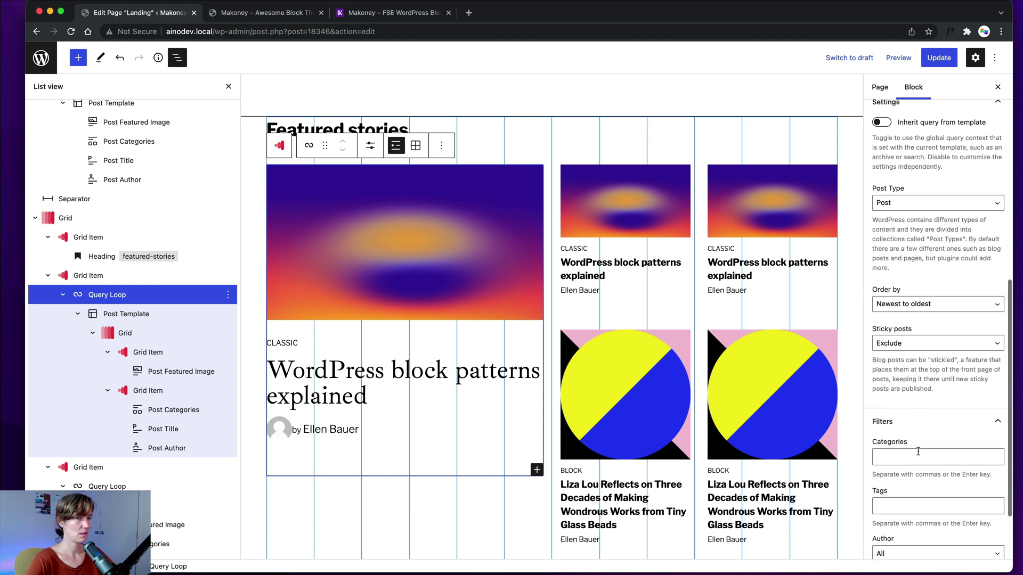
click(912, 503)
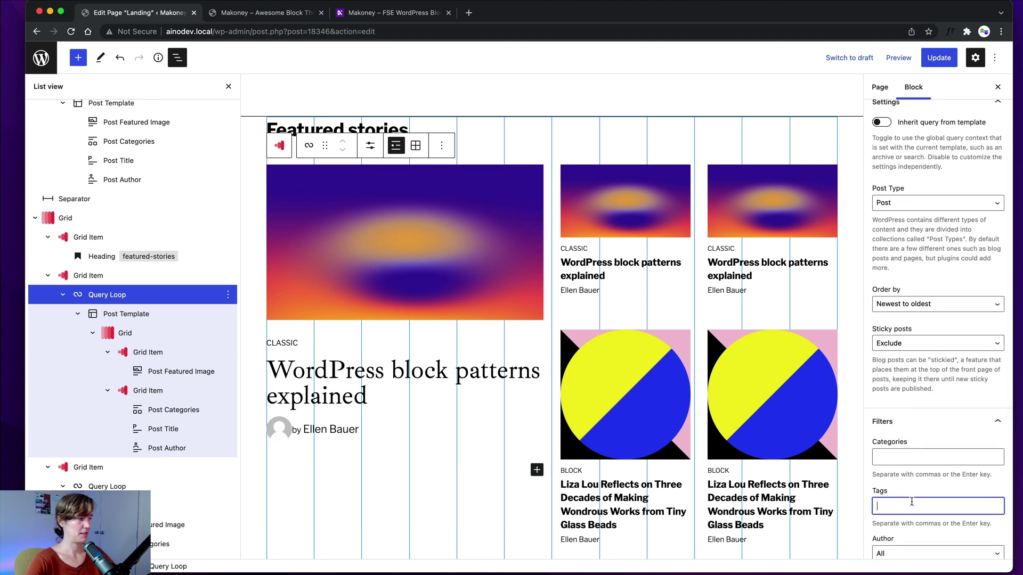
text(Staff)
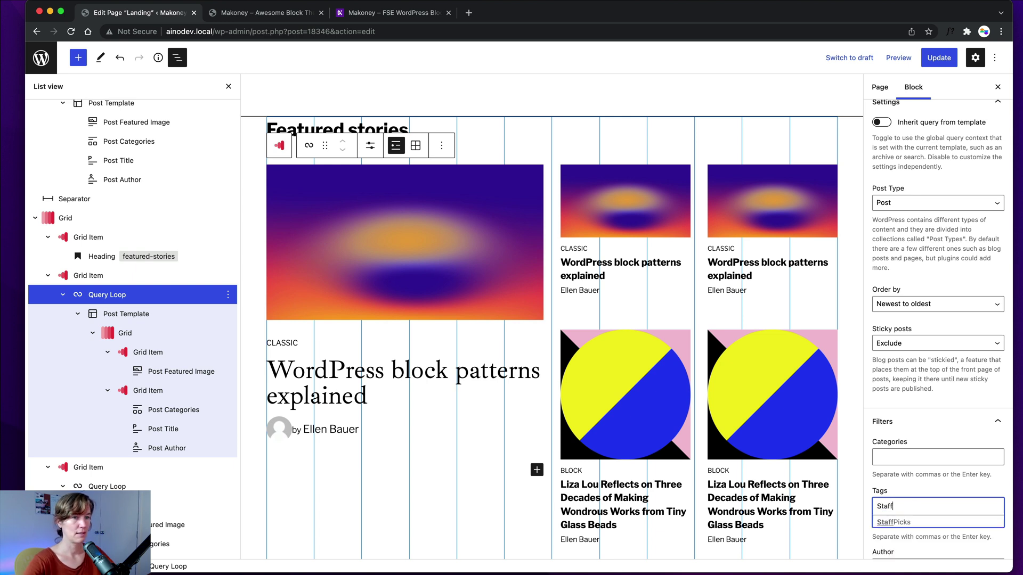
click(898, 521)
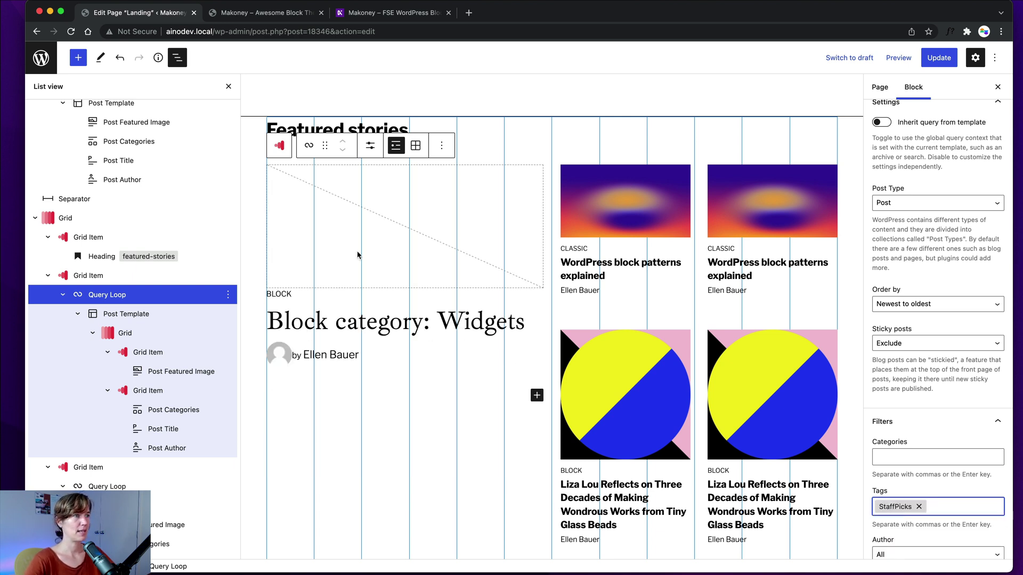
scroll(588, 209, down, 2)
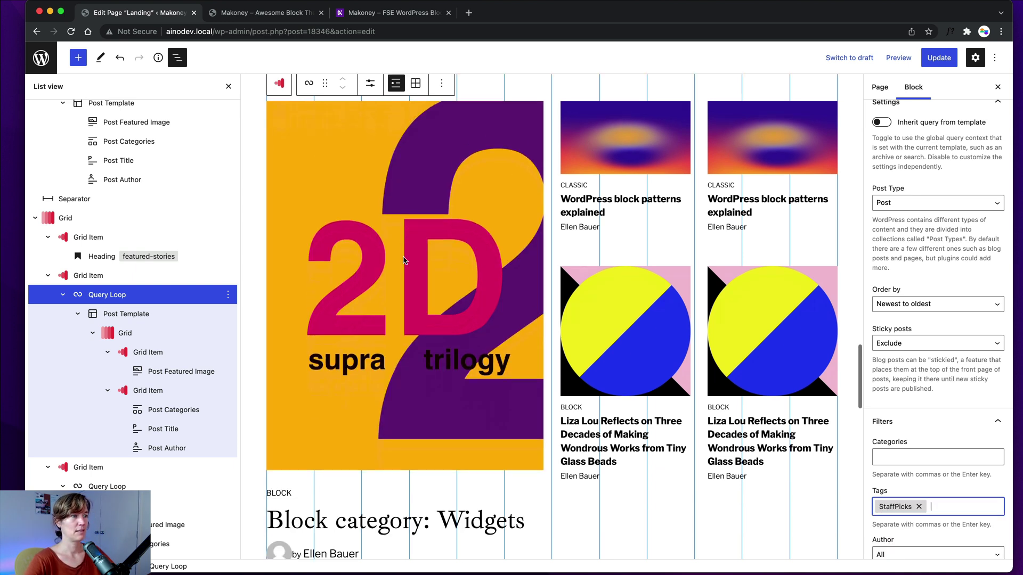
Select the whole Query Loop of the middle column in the Featured stories section
click(639, 157)
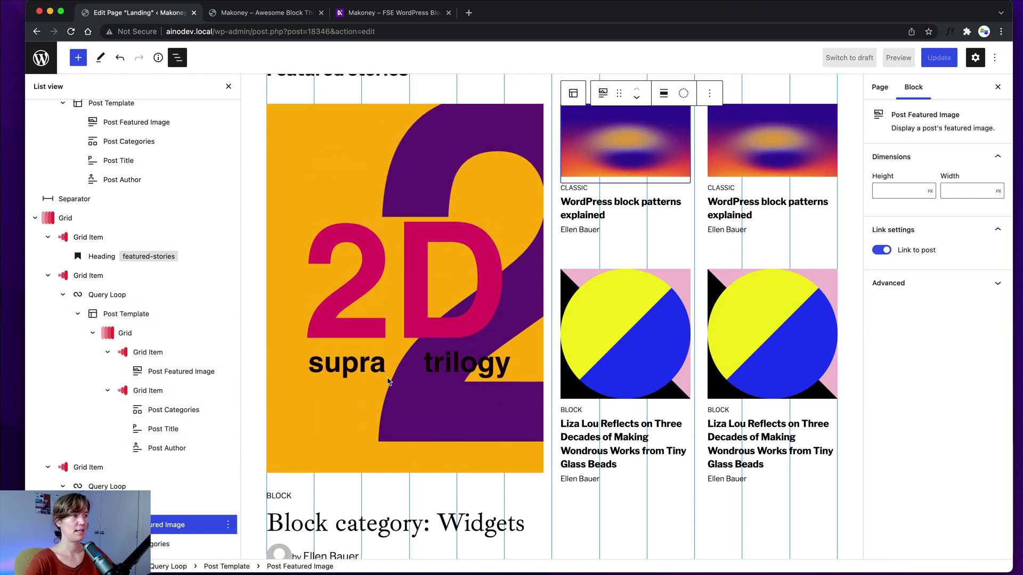
click(573, 94)
click(573, 94)
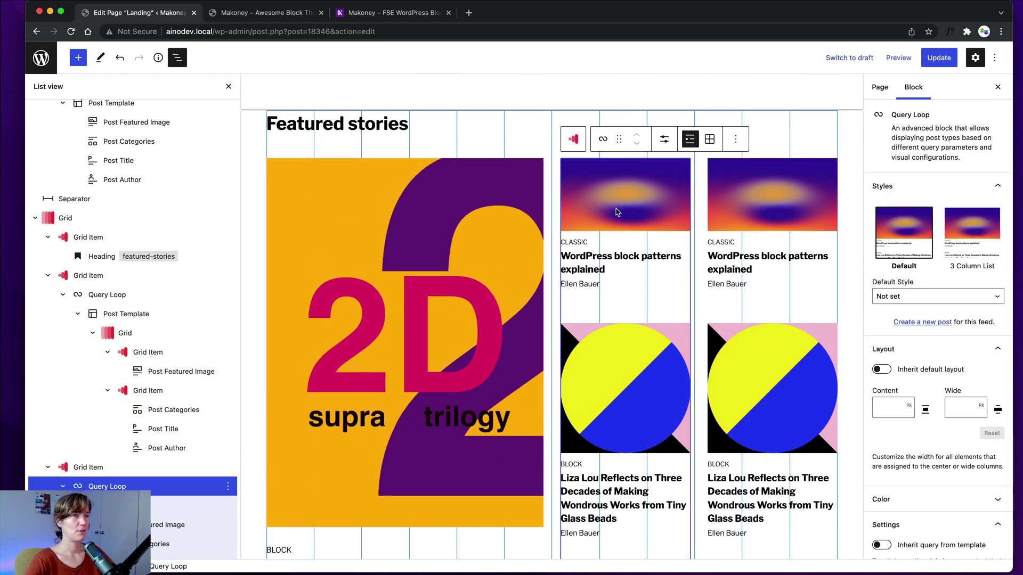
scroll(639, 336, down, 1)
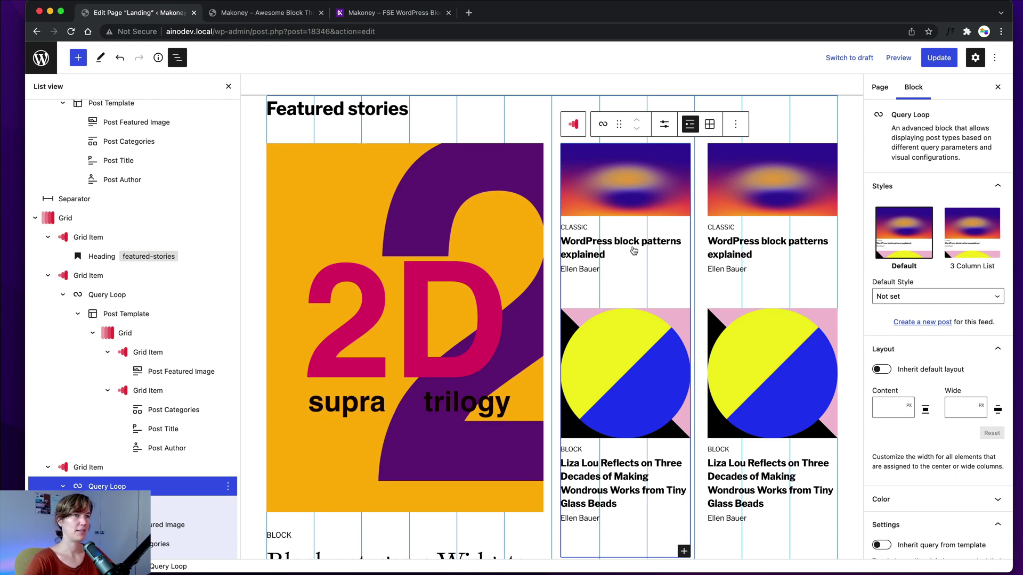
Check the Featured stories section on the live front page and return to the Landing page editor
click(211, 15)
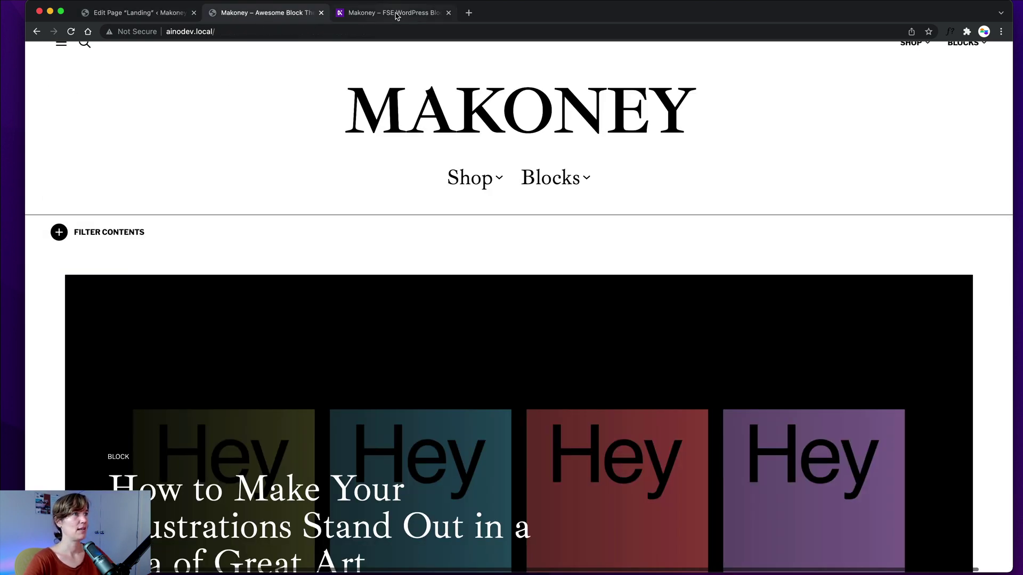
click(296, 258)
scroll(294, 254, down, 10)
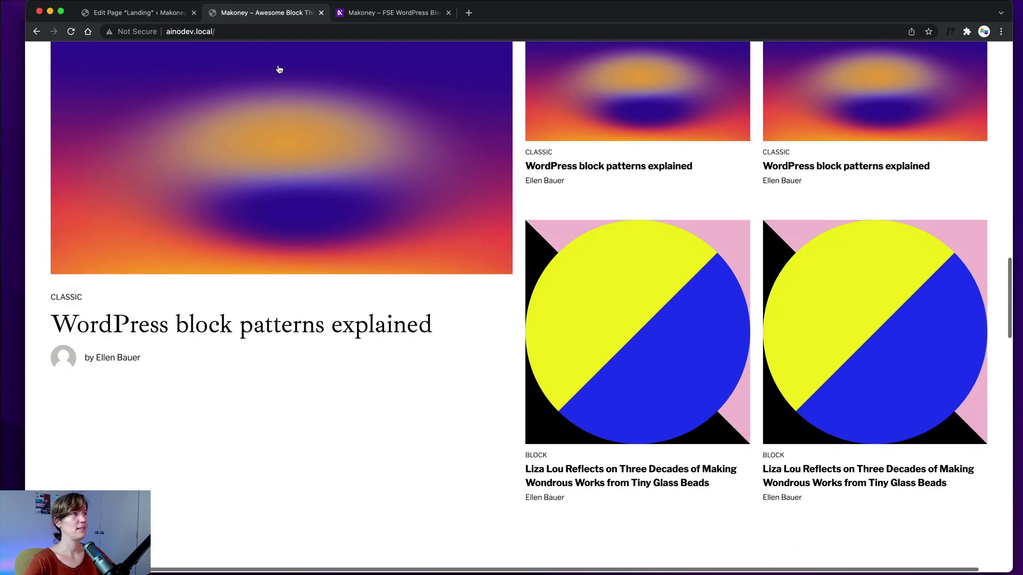
click(105, 14)
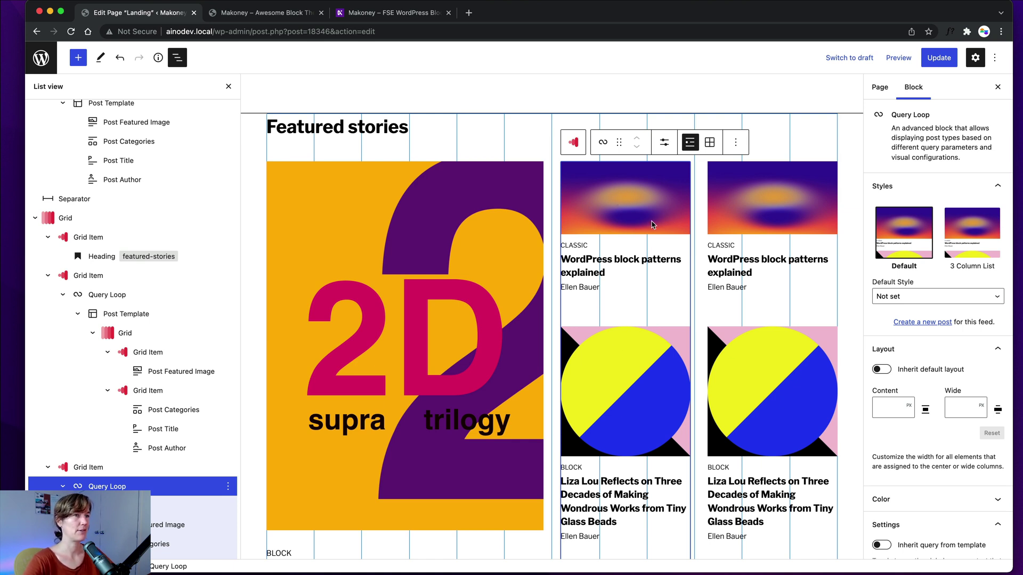
Try to filter the middle column's Query Loop by the tag Typography
scroll(894, 368, down, 10)
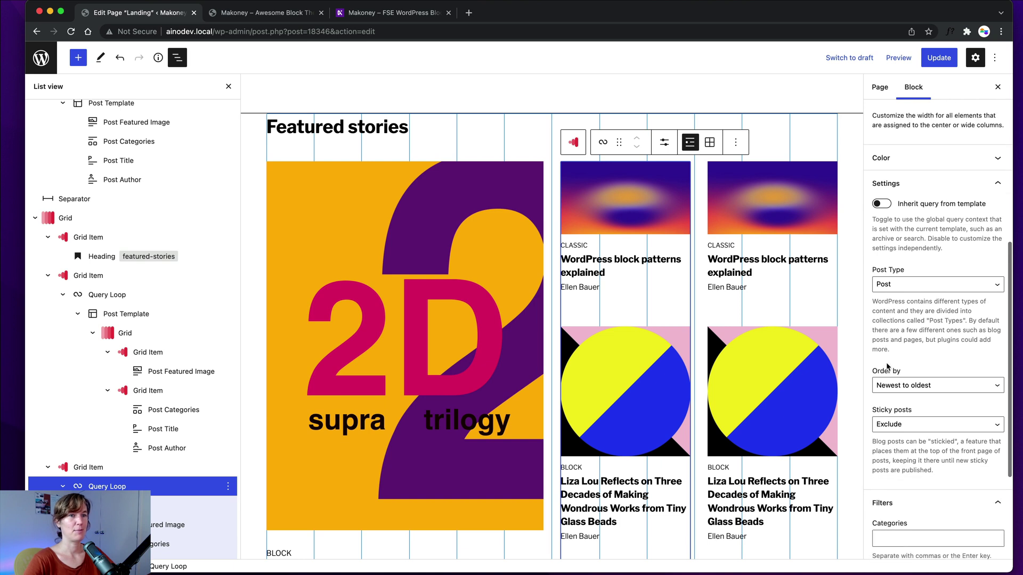
scroll(887, 366, down, 2)
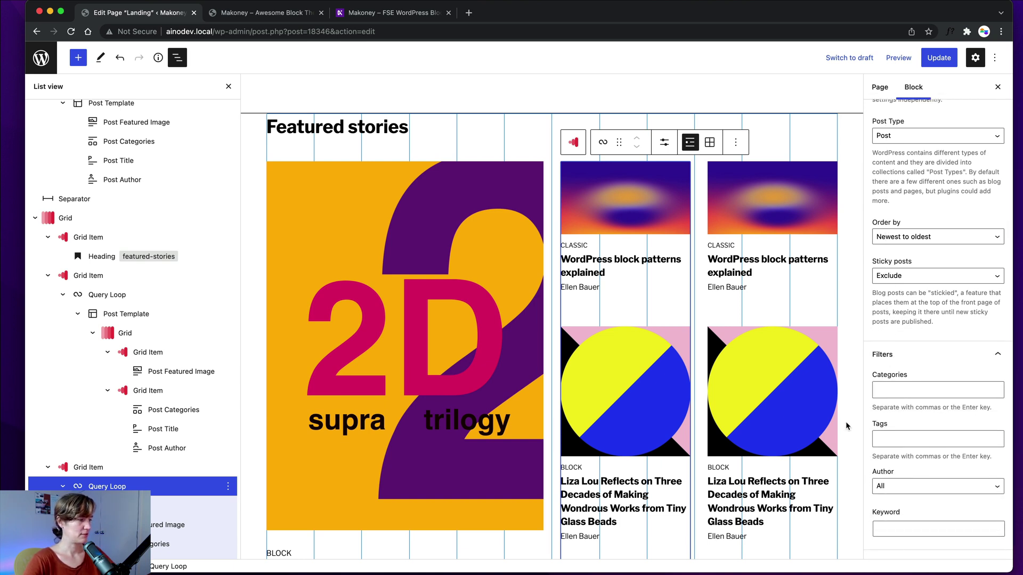
click(889, 441)
text(T)
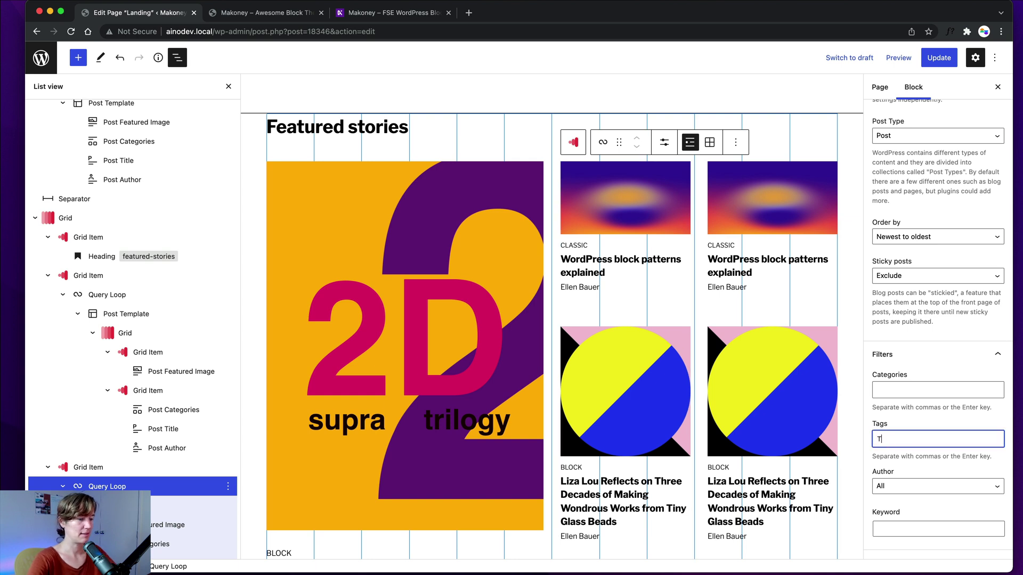
text(py)
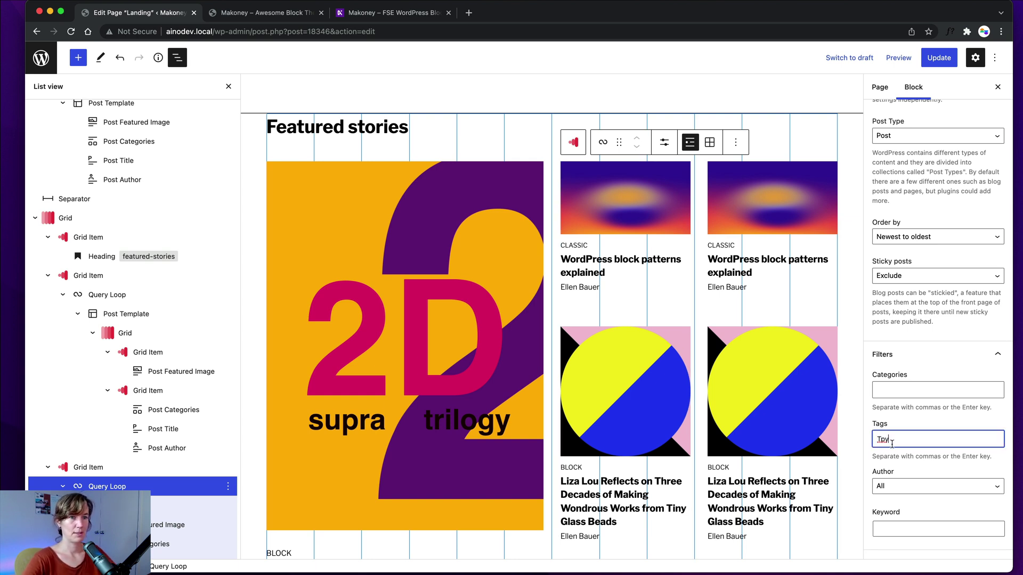
key(BackSpace)
key(BackSpace)
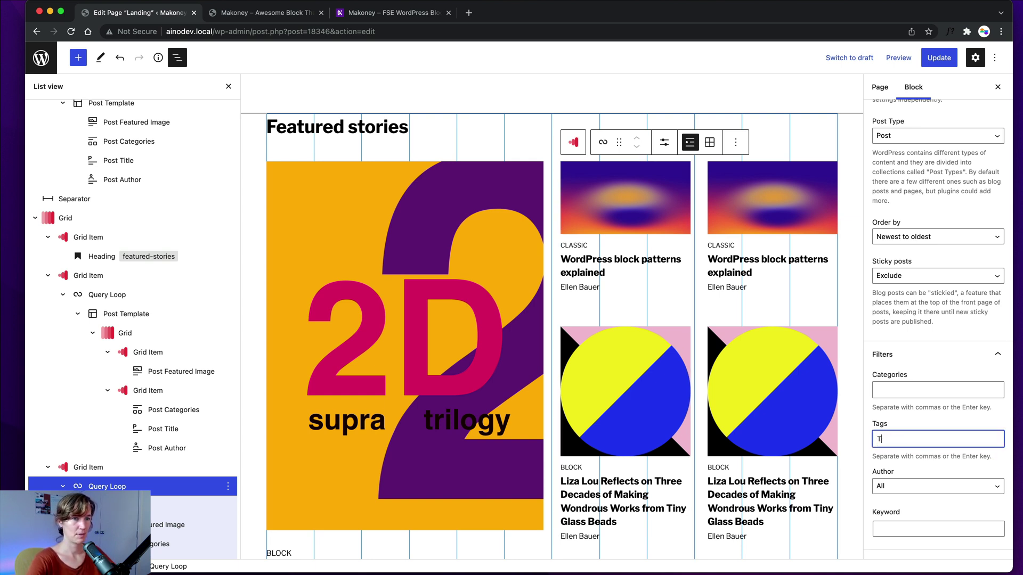
text(ypog)
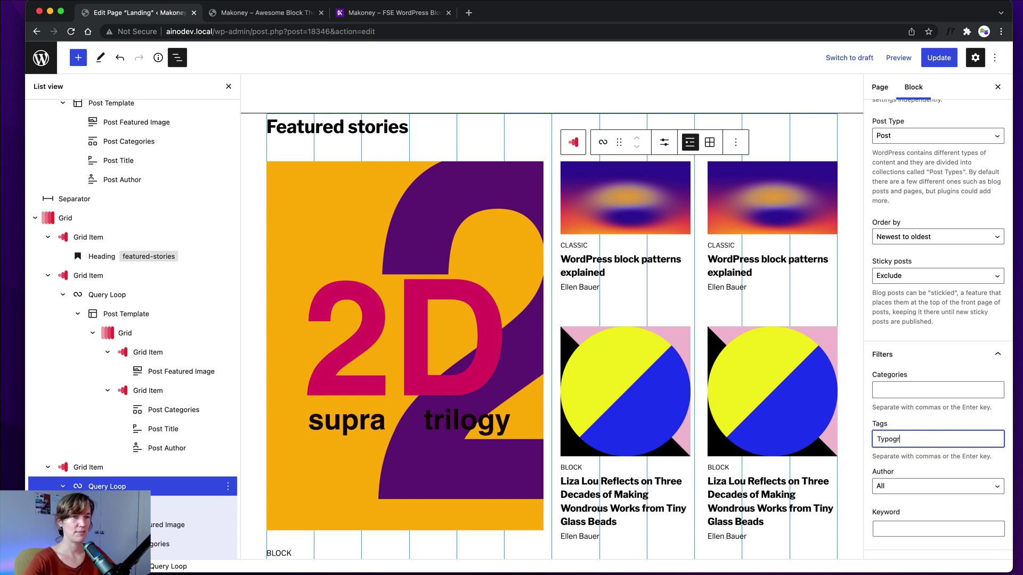
text(r)
text(s)
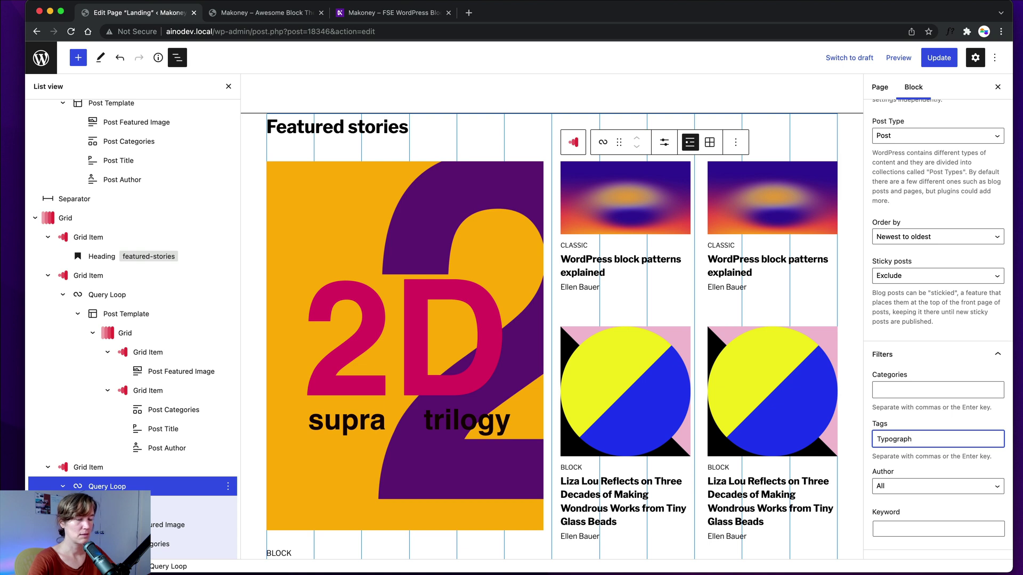
Try Typography as a category filter for the middle column's Query Loop, and clear the category entry
double_click(929, 437)
key(super+c)
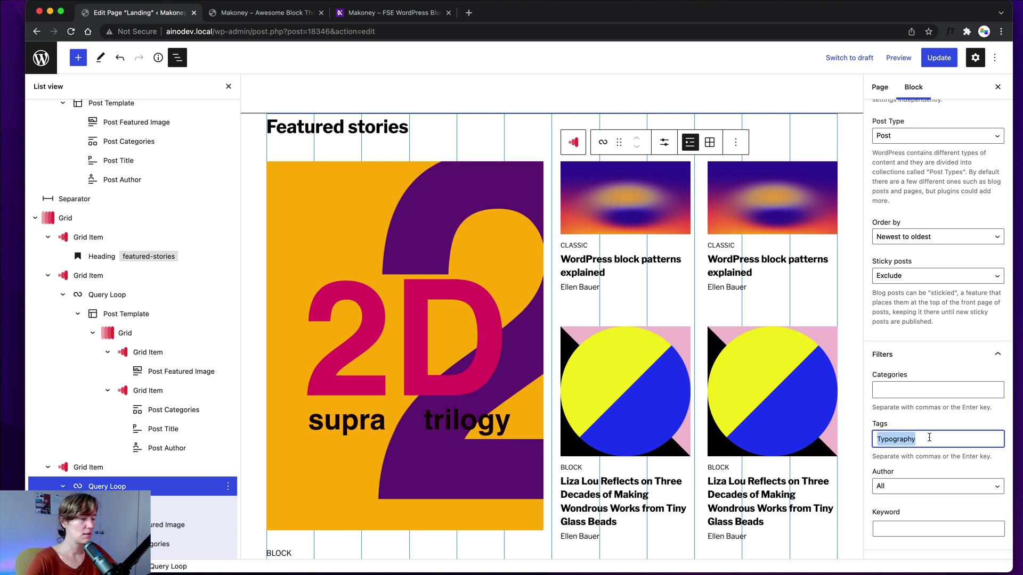
click(891, 387)
key(super+v)
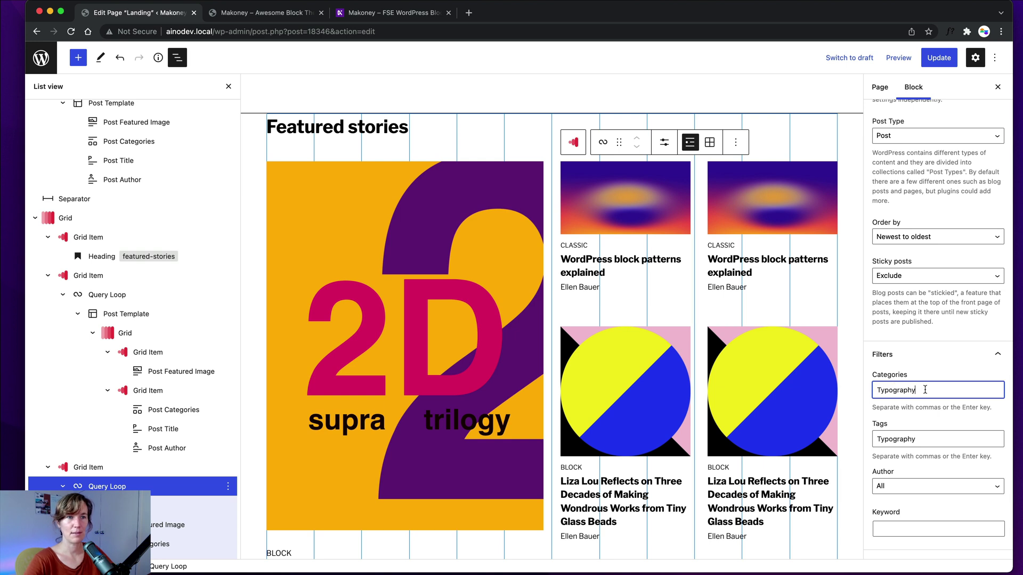
click(928, 437)
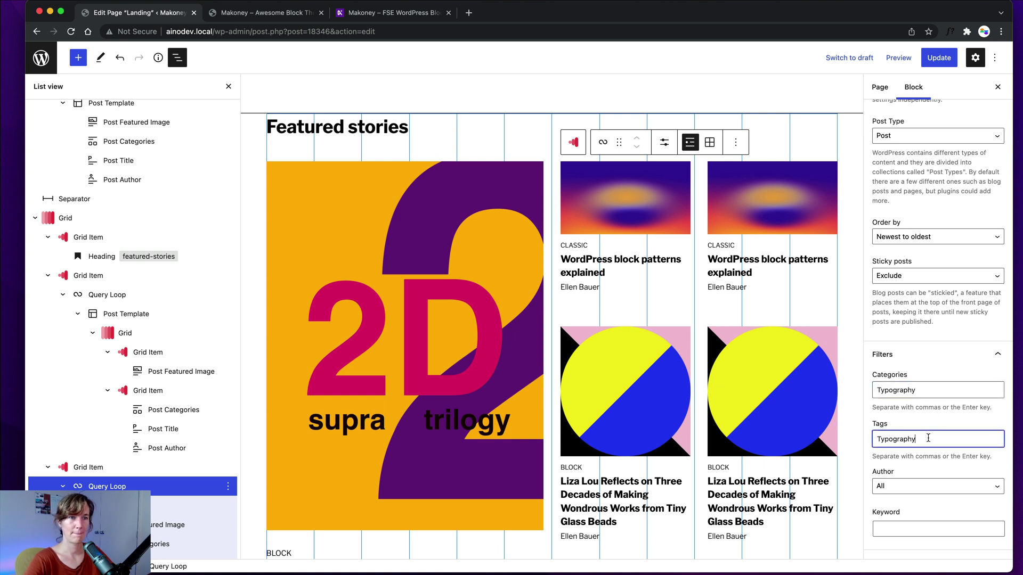
double_click(929, 391)
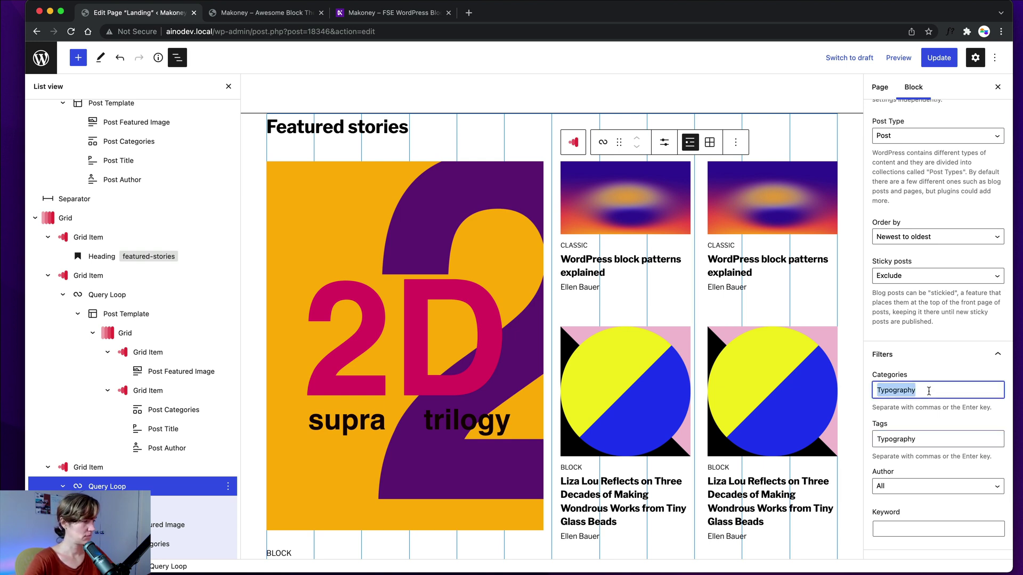
key(BackSpace)
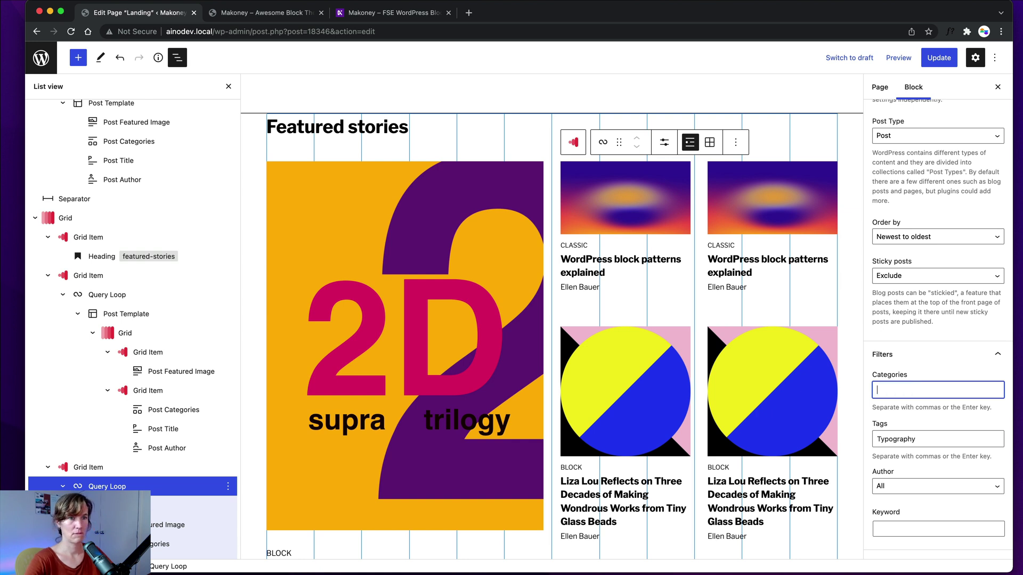
Replace the Typography tag entry with Podcasts as the tag filter of the middle column's Query Loop in Featured stories
click(928, 442)
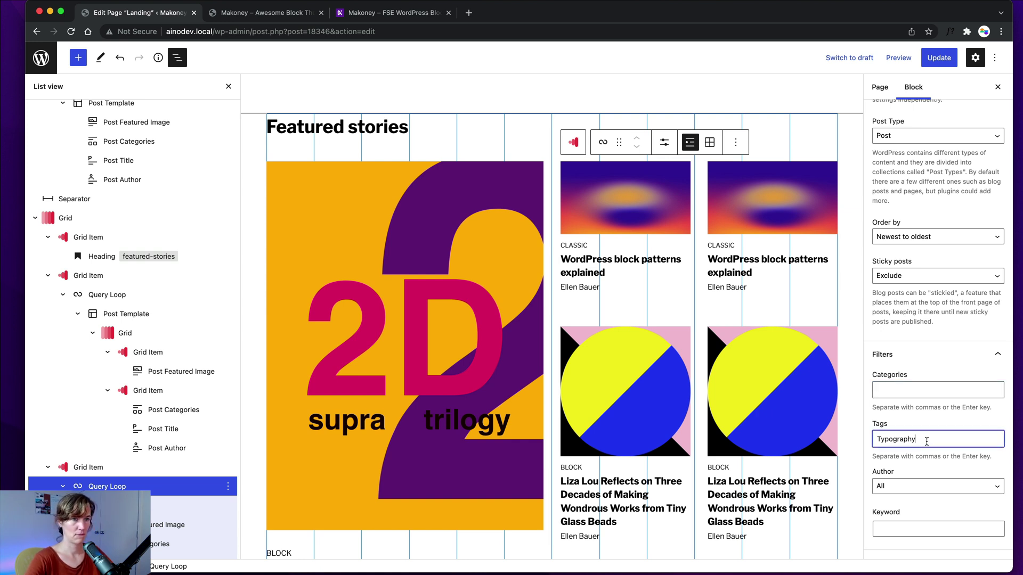
key(BackSpace)
key(BackSpace)
key(BackSpace)
key(BackSpace)
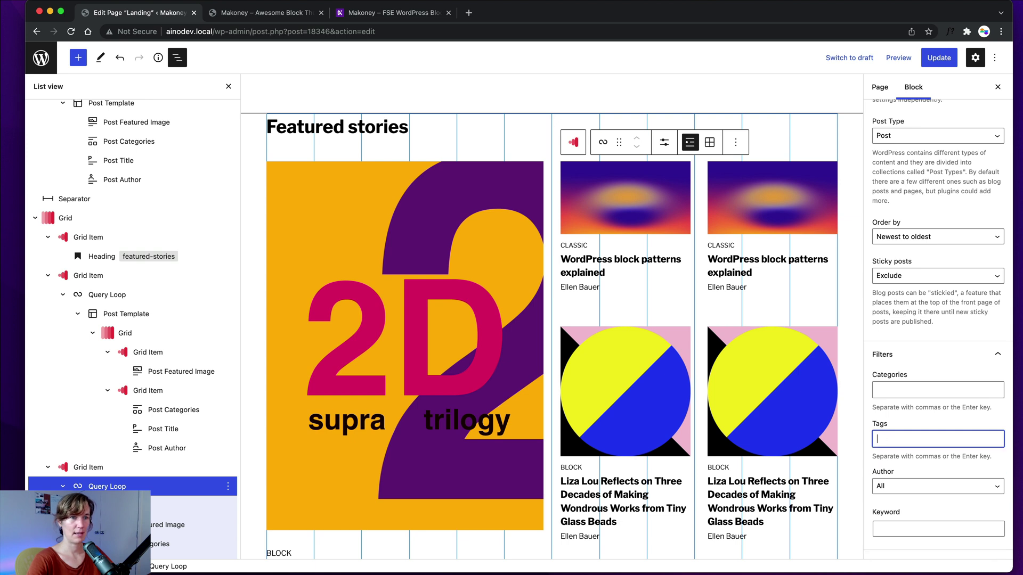
text(Pod)
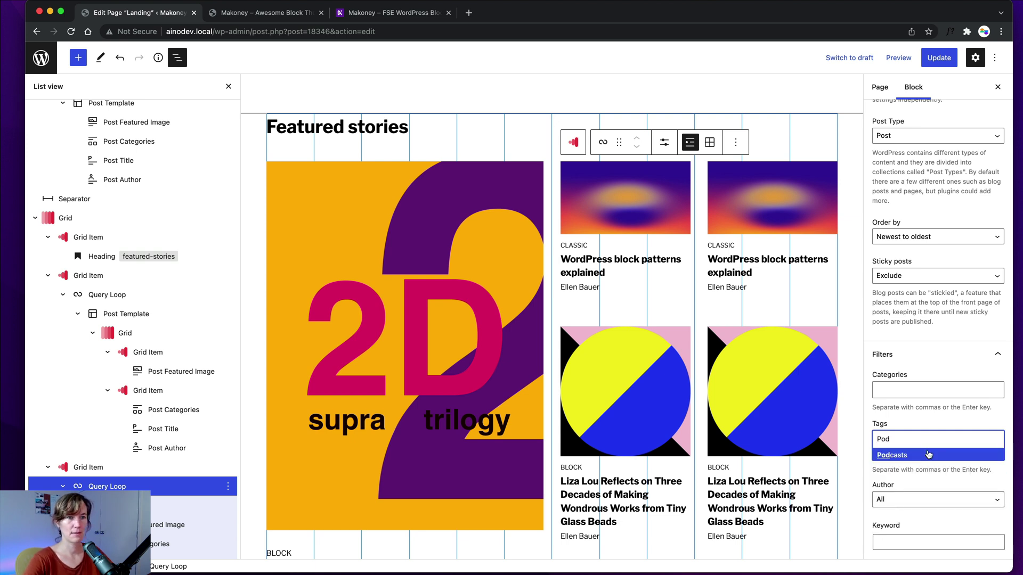
click(928, 453)
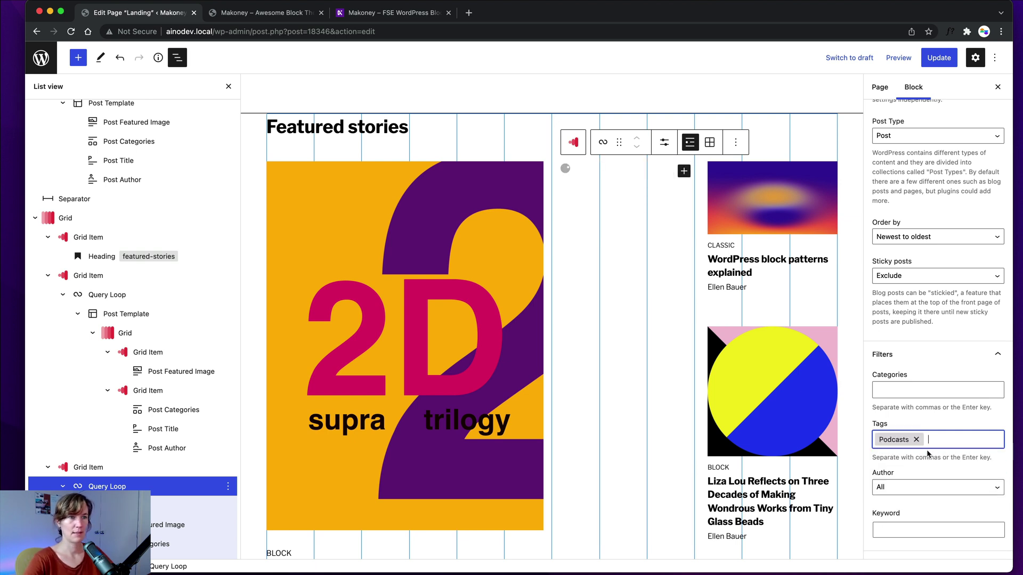
Filter the third column's Query Loop in the Featured stories section by the category Videos
click(774, 187)
scroll(139, 432, down, 3)
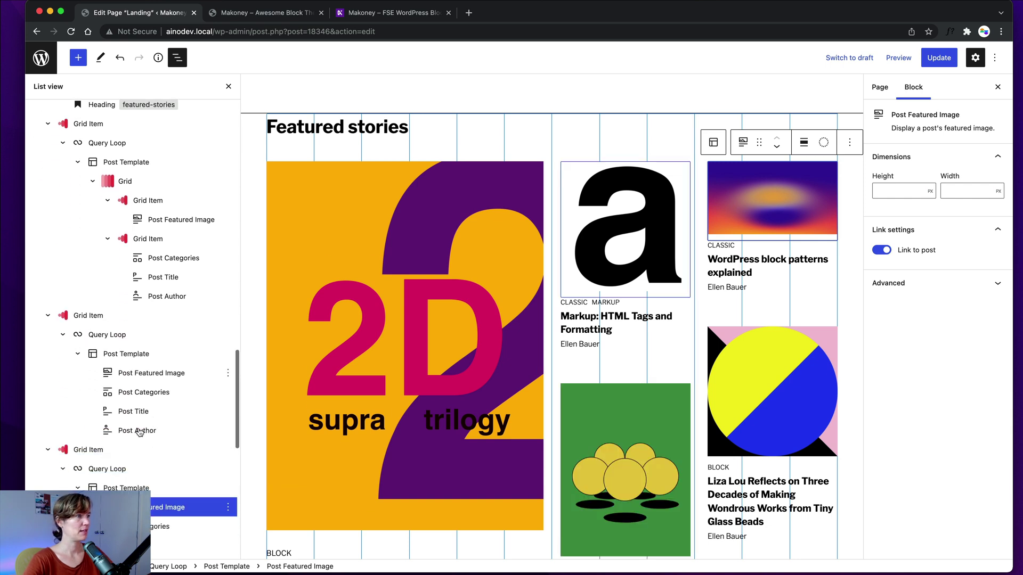
scroll(139, 432, down, 2)
click(151, 375)
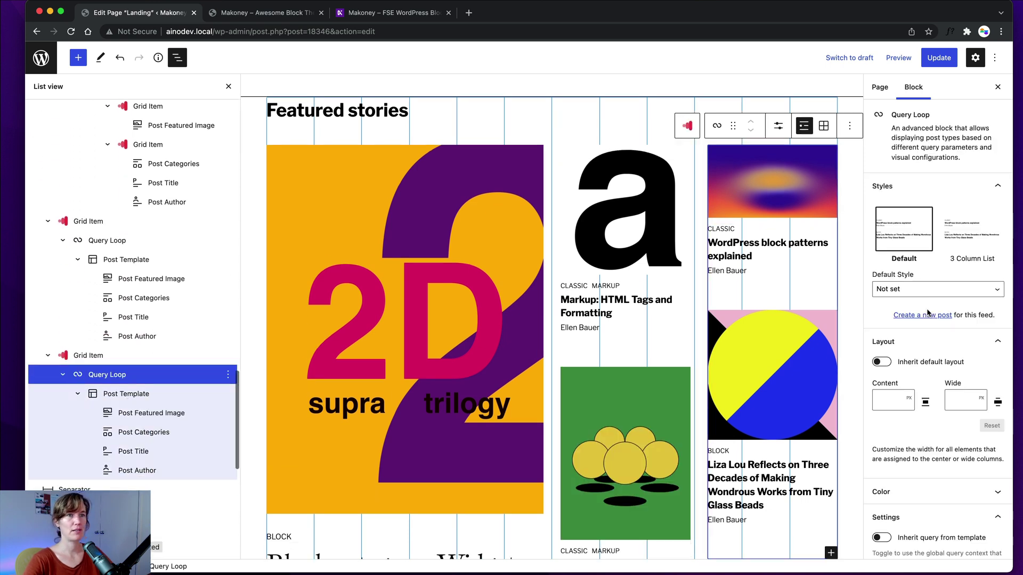
scroll(925, 446, down, 5)
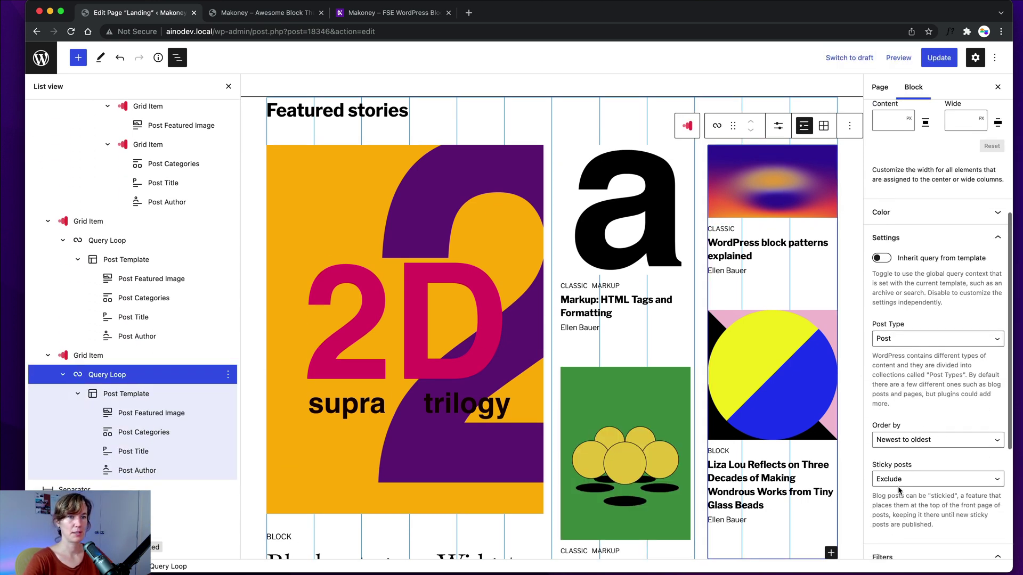
scroll(899, 490, down, 2)
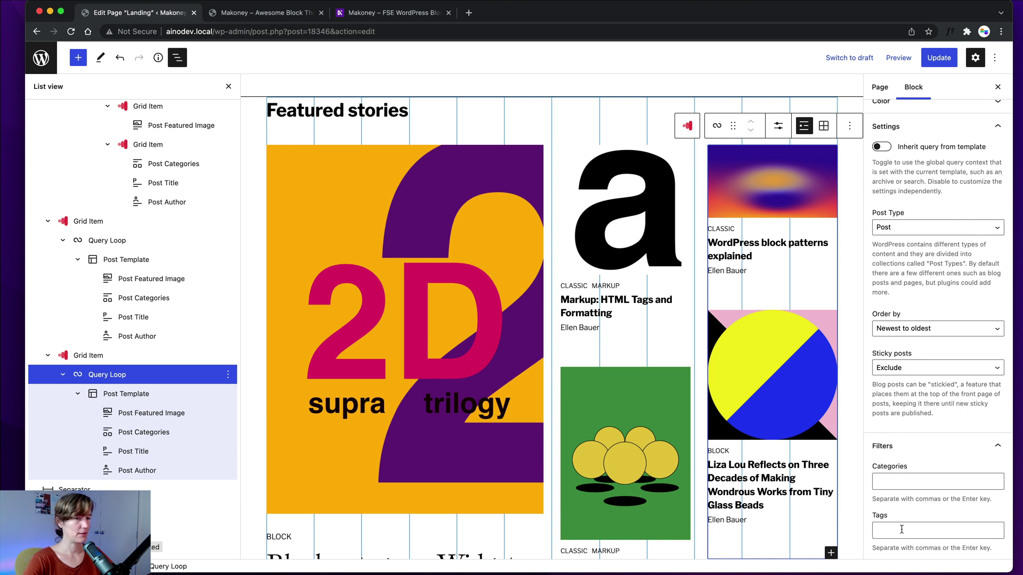
click(892, 482)
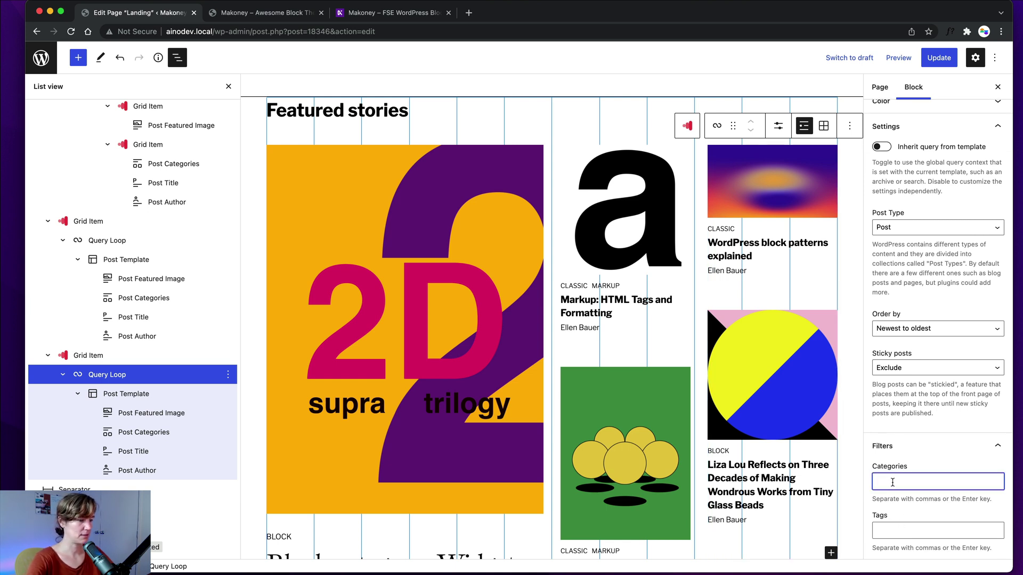
text(Vide)
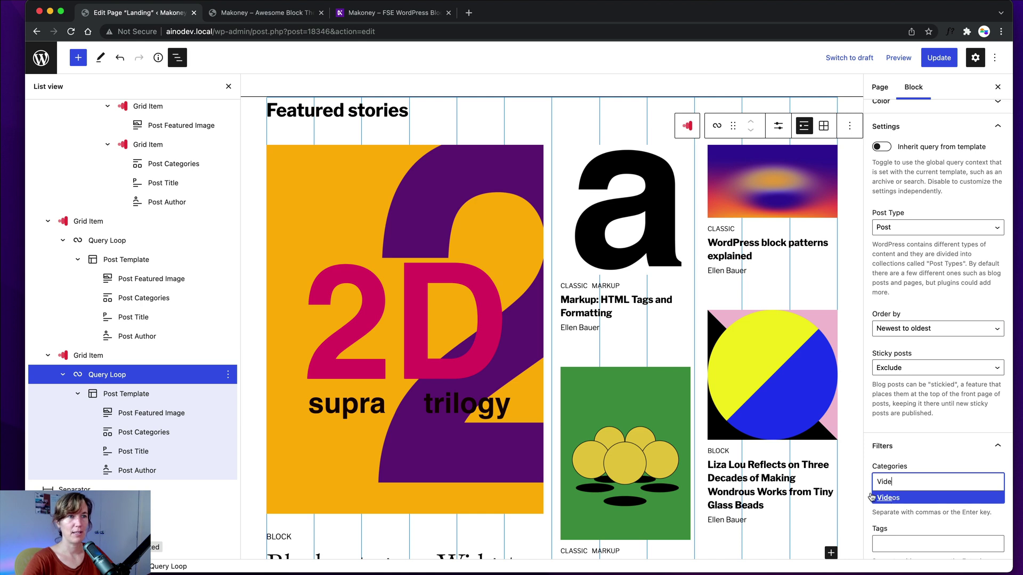
click(889, 498)
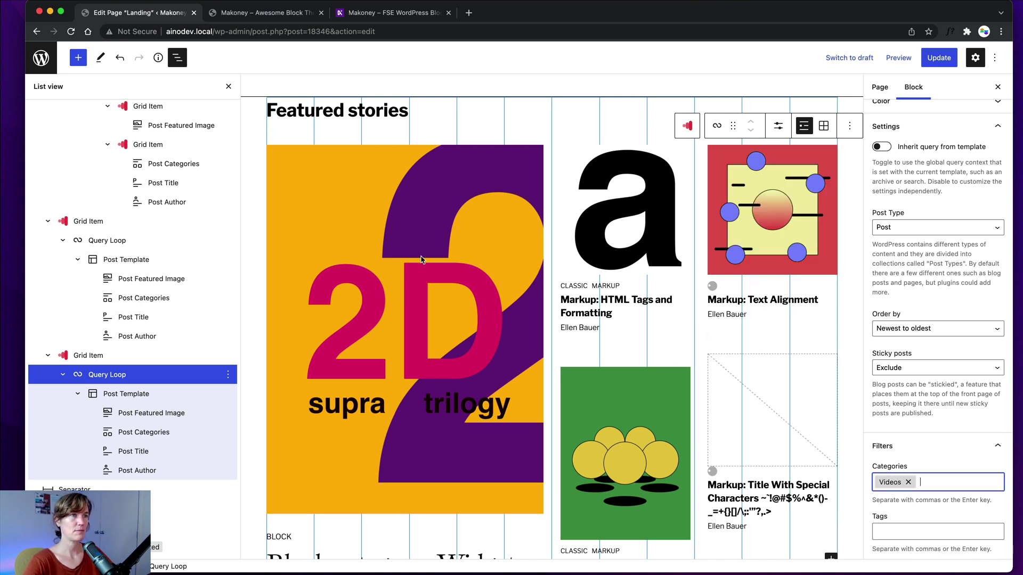
Change the Featured stories section heading to "Featured posts"
scroll(405, 160, down, 1)
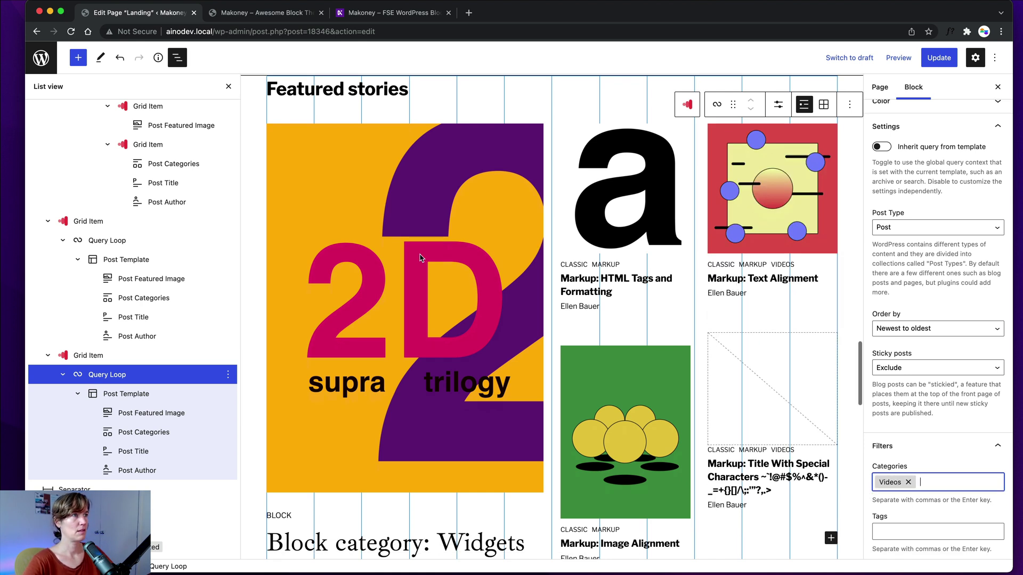
double_click(376, 96)
scroll(379, 103, up, 2)
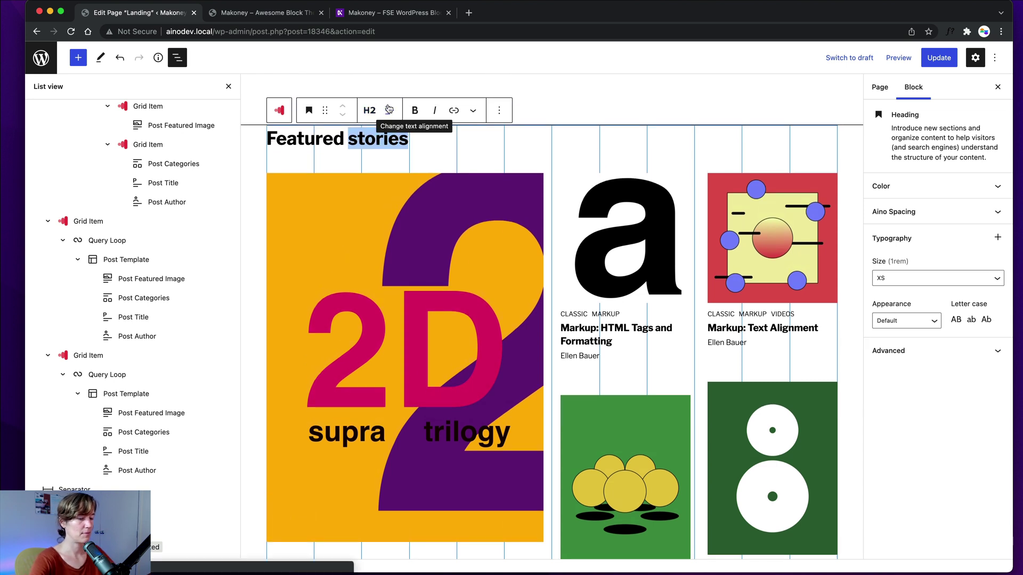
text(pos)
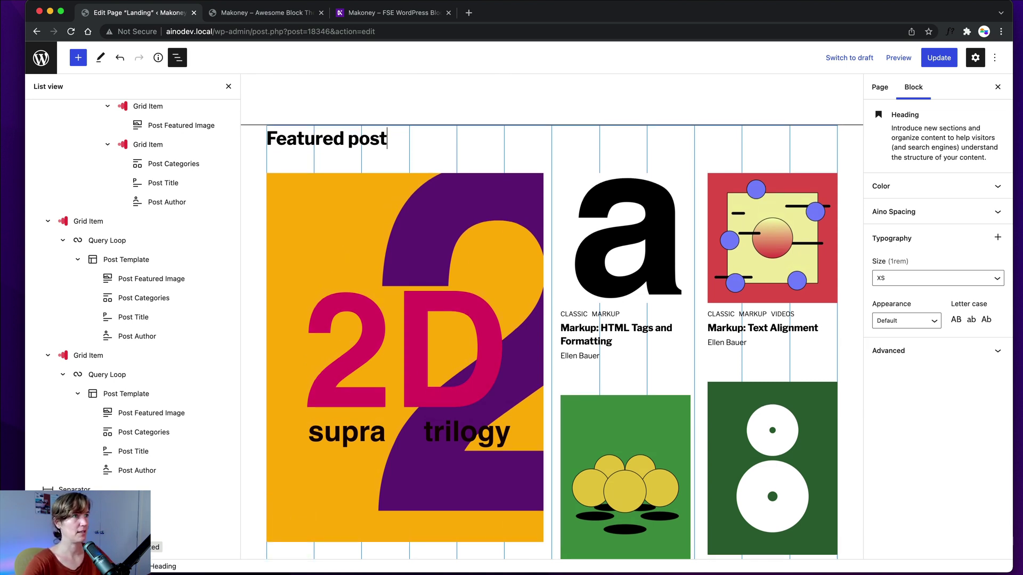
text(ts)
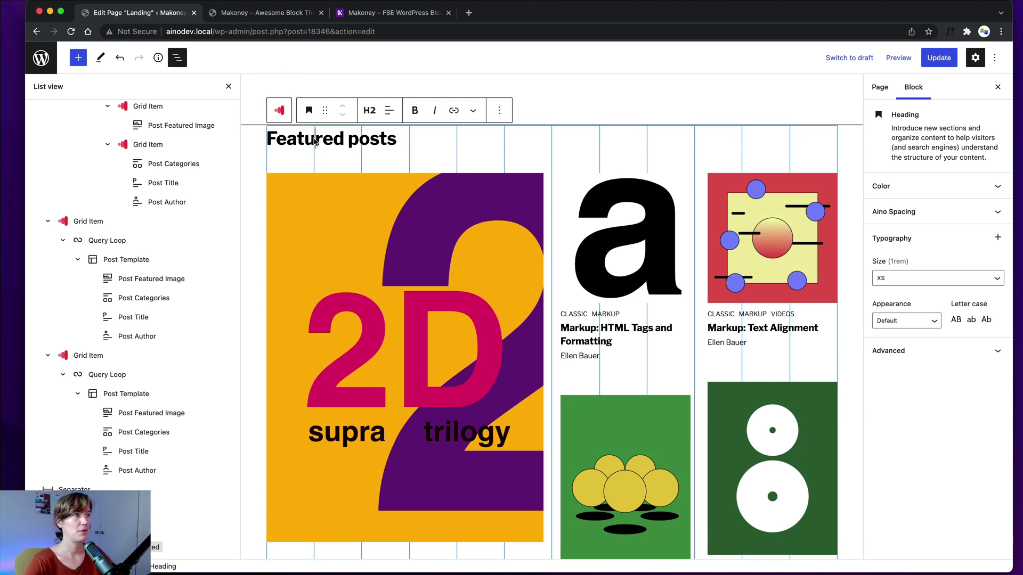
Try the XXS text size on the Featured posts heading and return it to XS
click(891, 278)
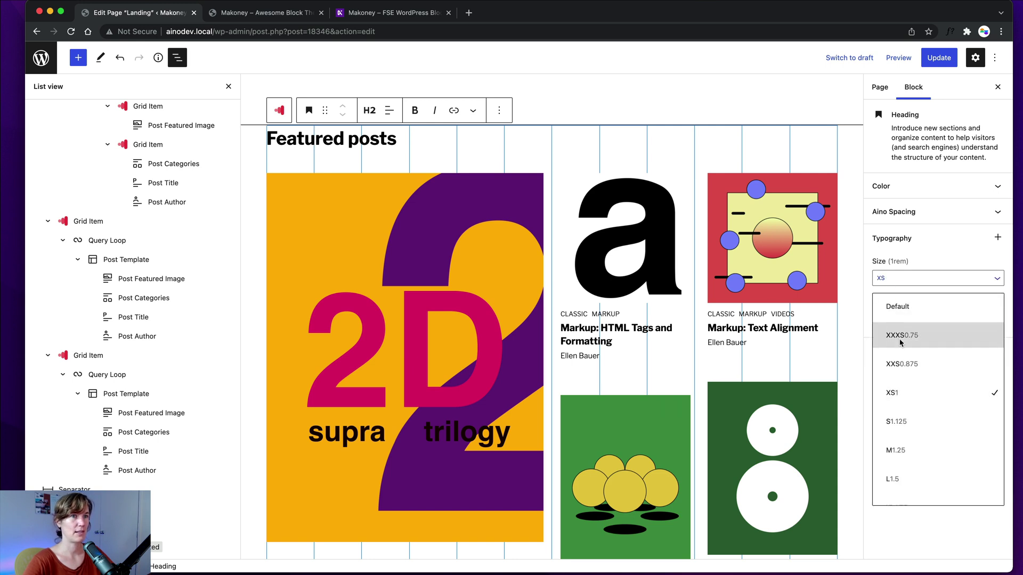
click(907, 375)
click(903, 279)
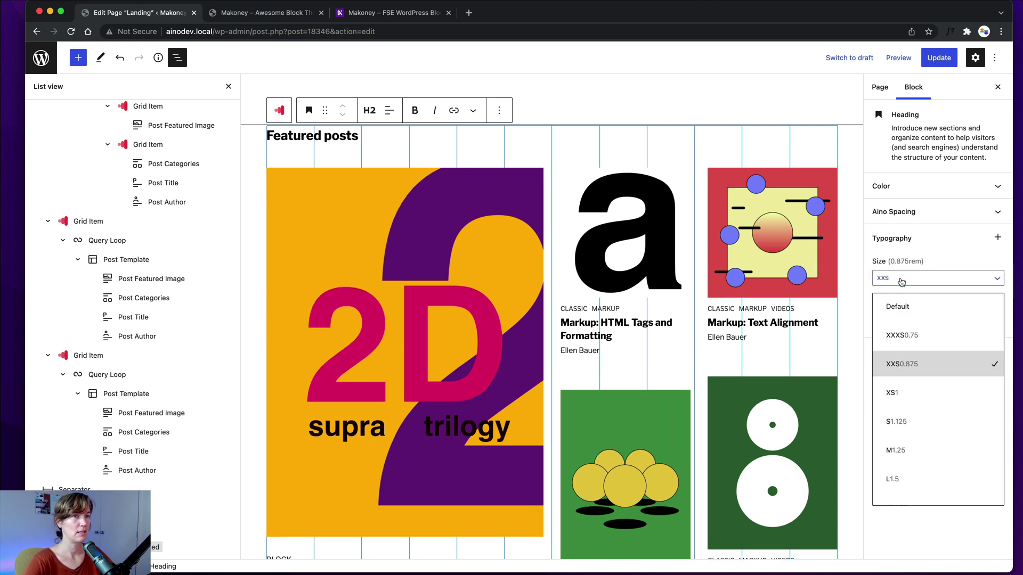
click(899, 403)
Replace the "Get started" section heading with "About"
scroll(452, 190, down, 10)
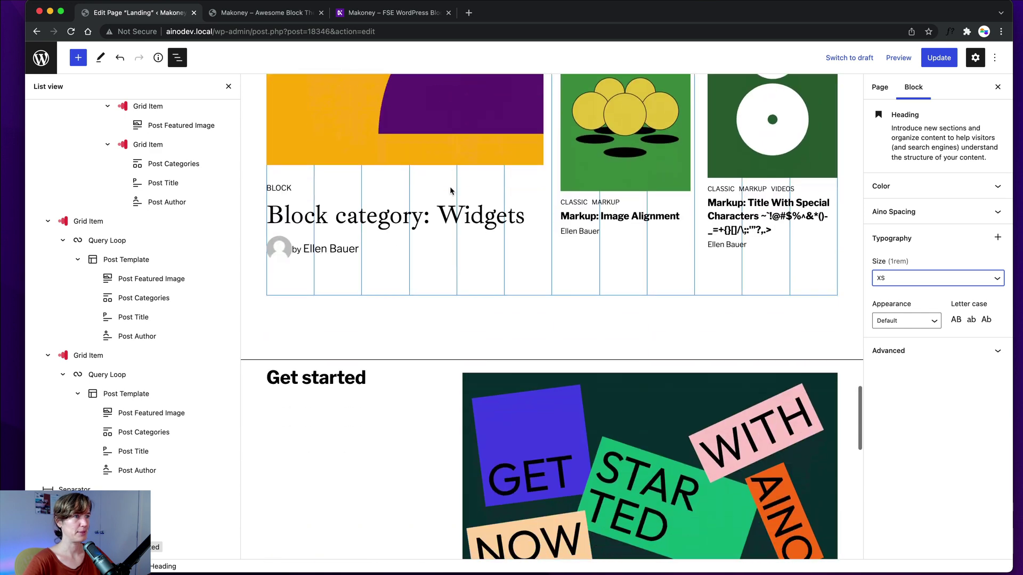
scroll(447, 193, down, 3)
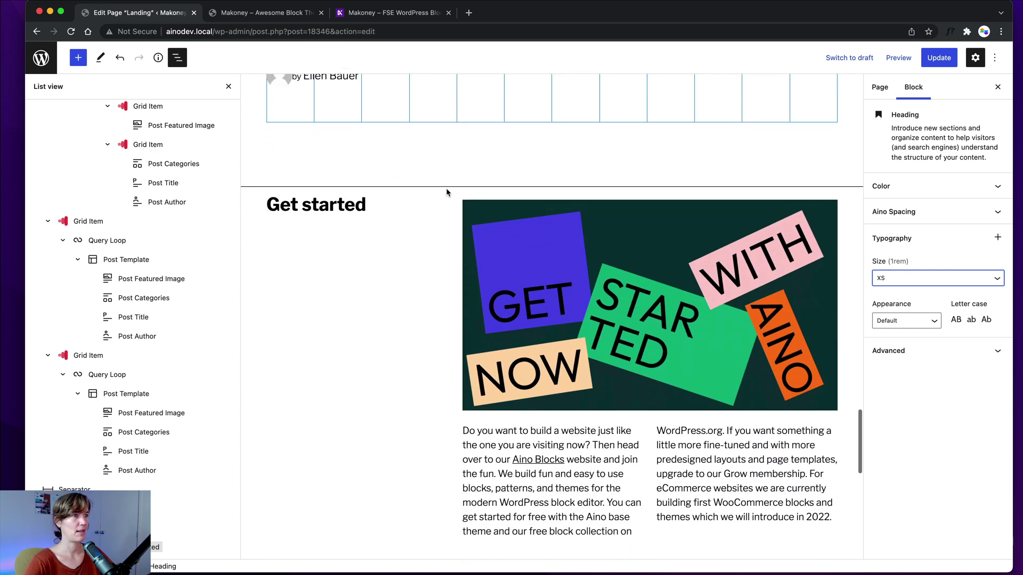
click(323, 204)
scroll(401, 235, down, 2)
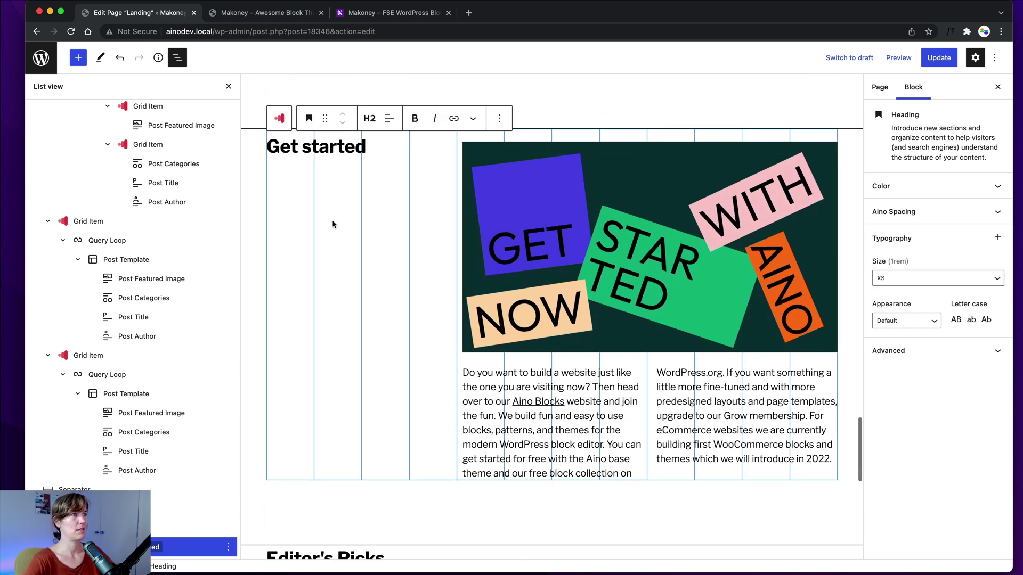
double_click(340, 154)
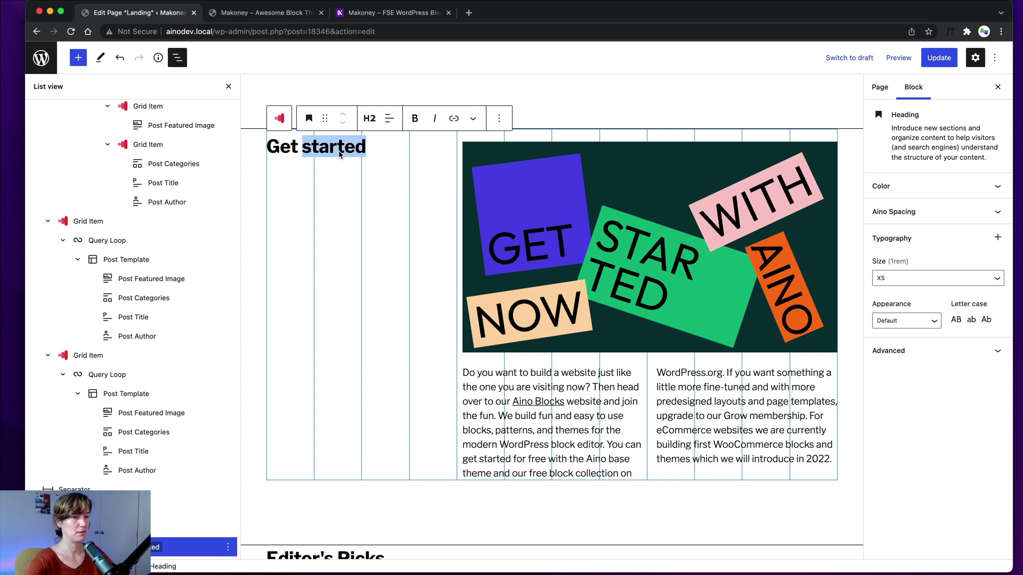
key(BackSpace)
key(BackSpace)
key(BackSpace)
key(BackSpace)
key(BackSpace)
text(Abouts)
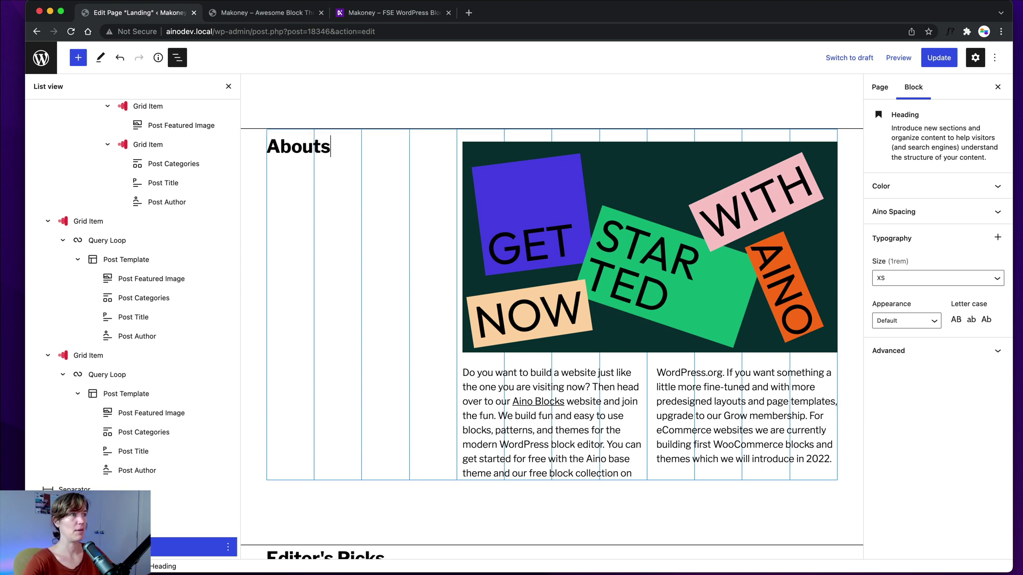
key(BackSpace)
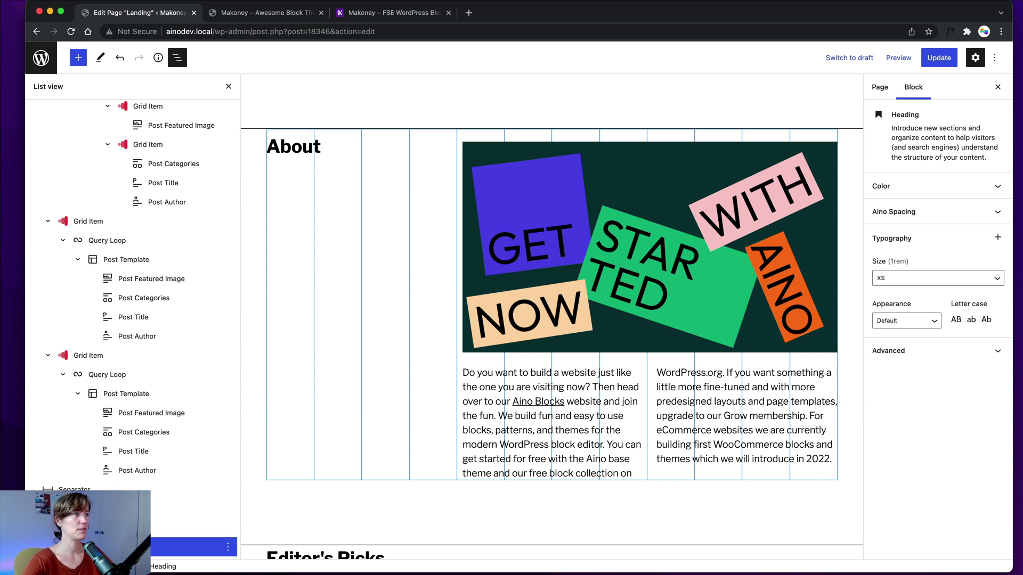
Set the Query Loop in the Editor's Picks section to 8 items per page and review the resulting post grid
scroll(427, 188, down, 5)
scroll(427, 189, up, 6)
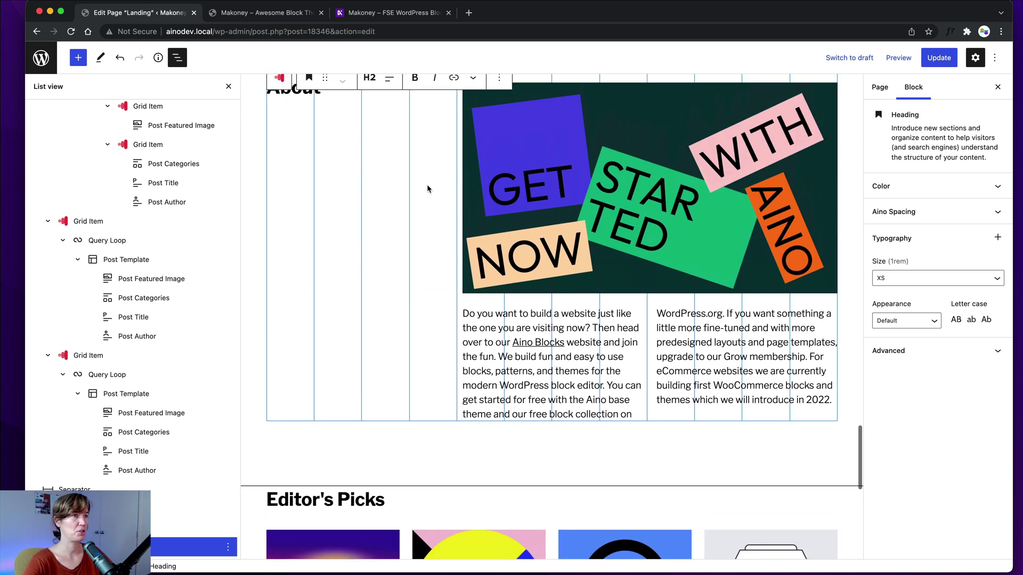
scroll(359, 189, down, 10)
scroll(359, 189, down, 3)
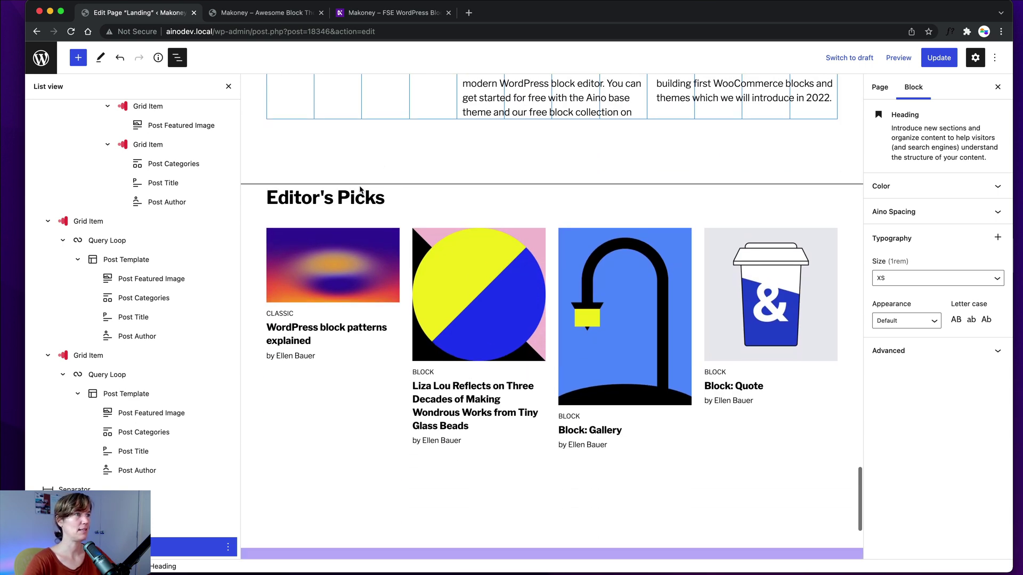
click(346, 278)
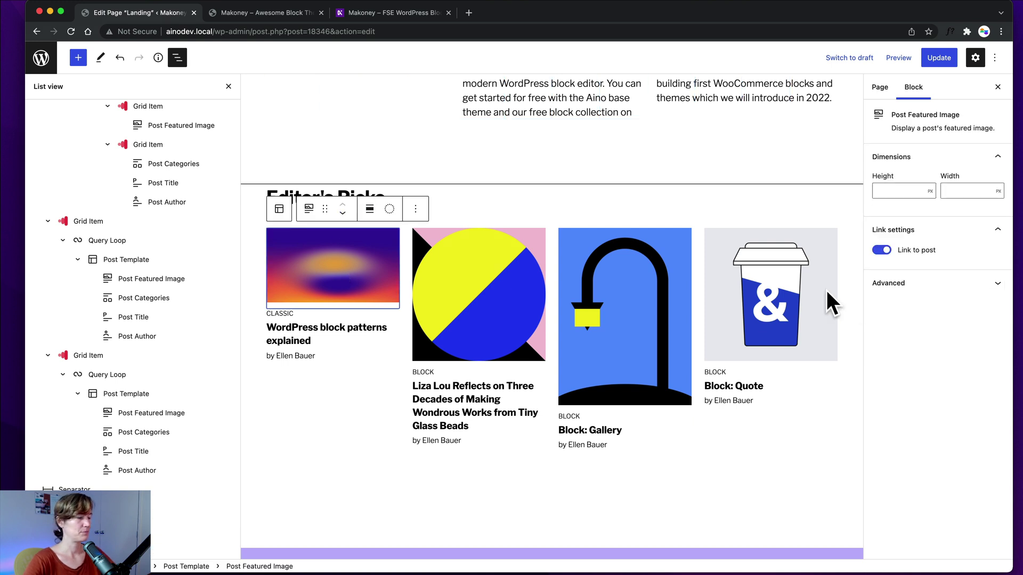
scroll(634, 283, down, 1)
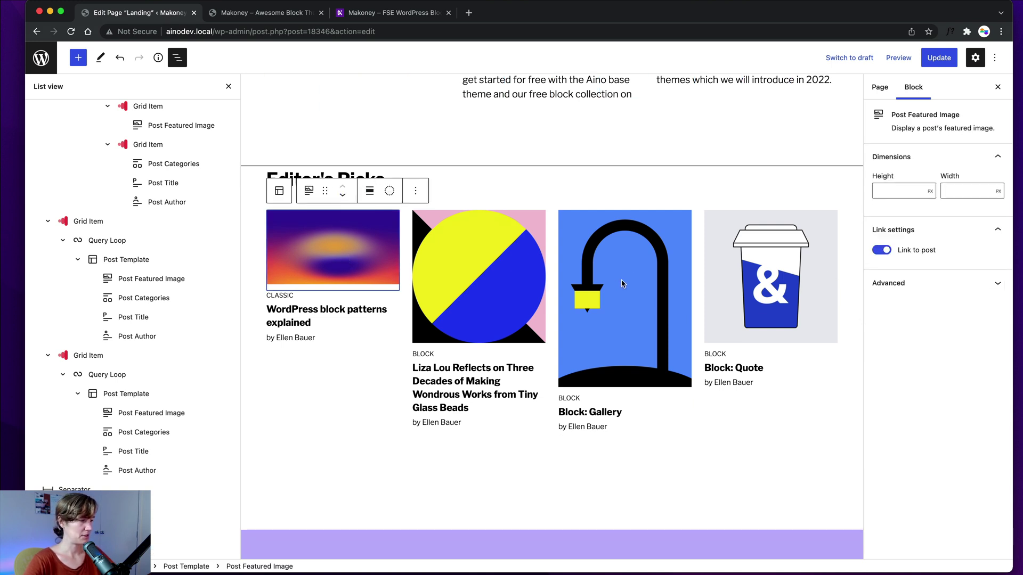
scroll(355, 268, up, 1)
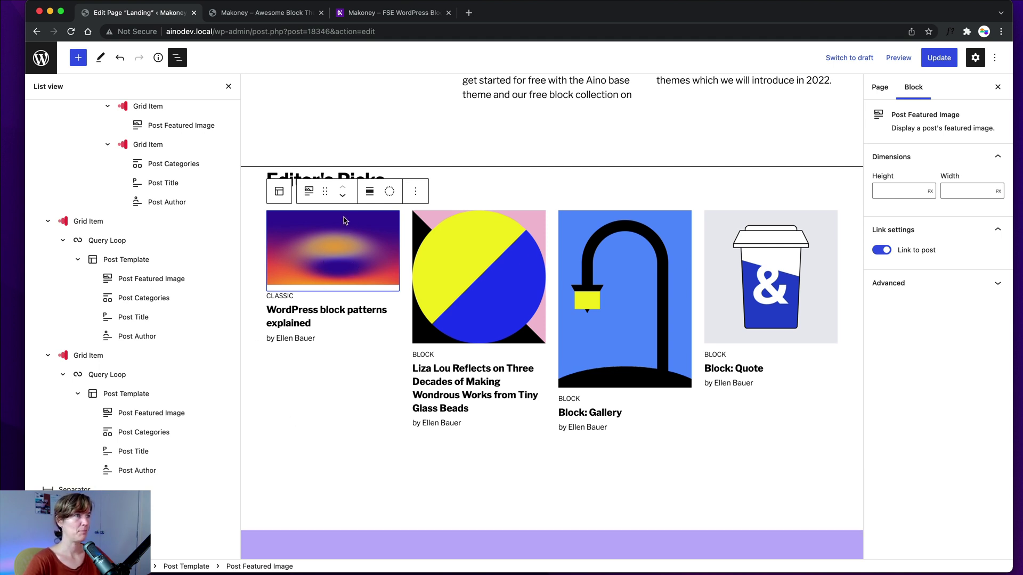
scroll(102, 345, down, 10)
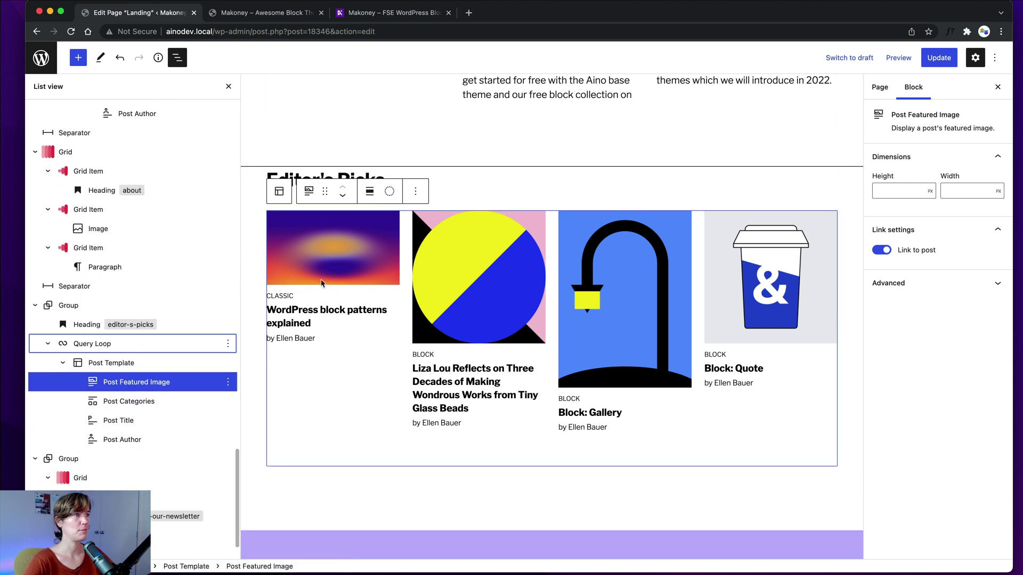
click(334, 278)
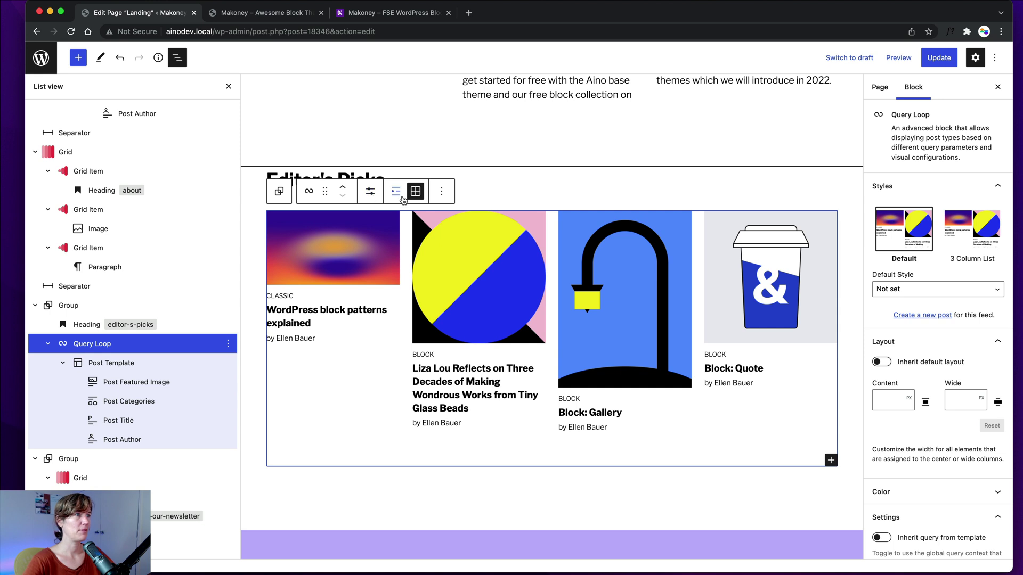
click(370, 193)
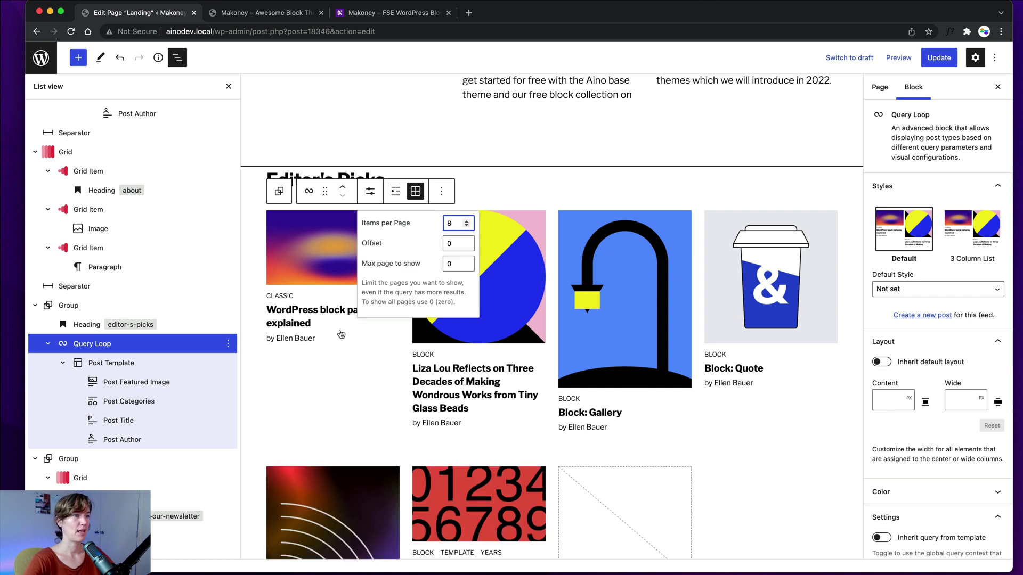
scroll(341, 333, down, 5)
scroll(479, 299, up, 2)
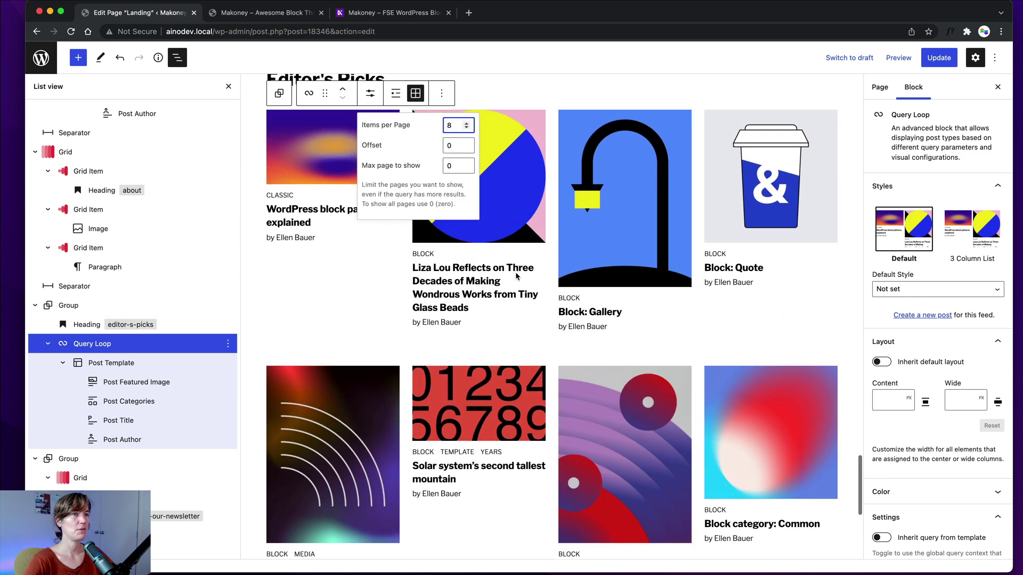
scroll(520, 282, down, 2)
scroll(424, 366, up, 5)
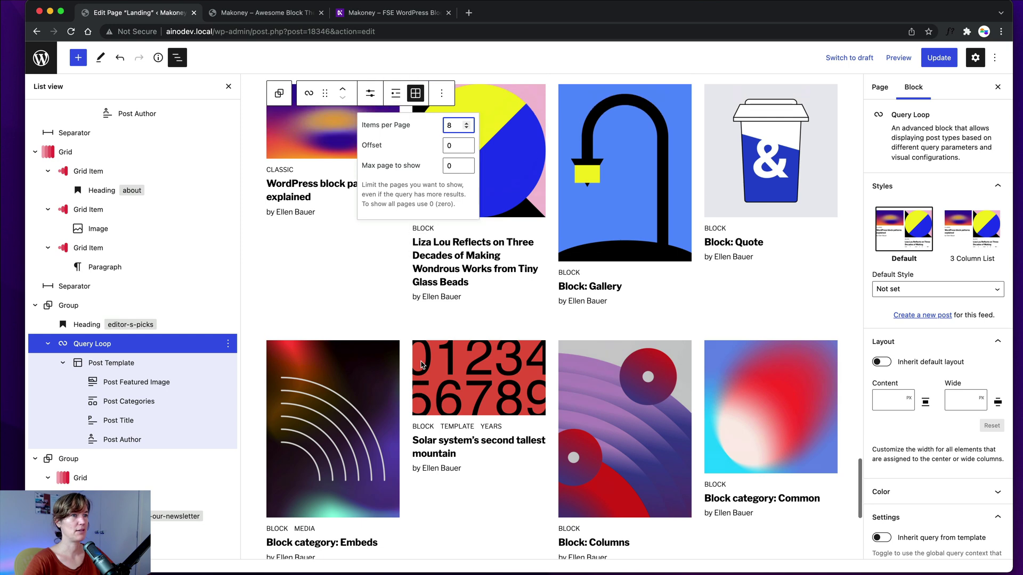
Update the Landing page and reload the live front page to check the changes
click(939, 57)
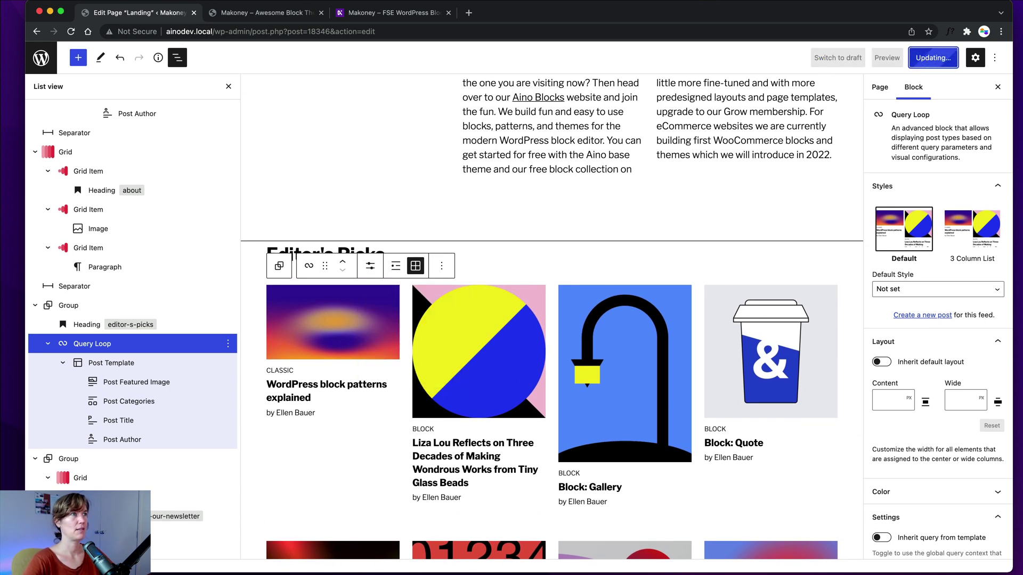
click(239, 12)
click(70, 31)
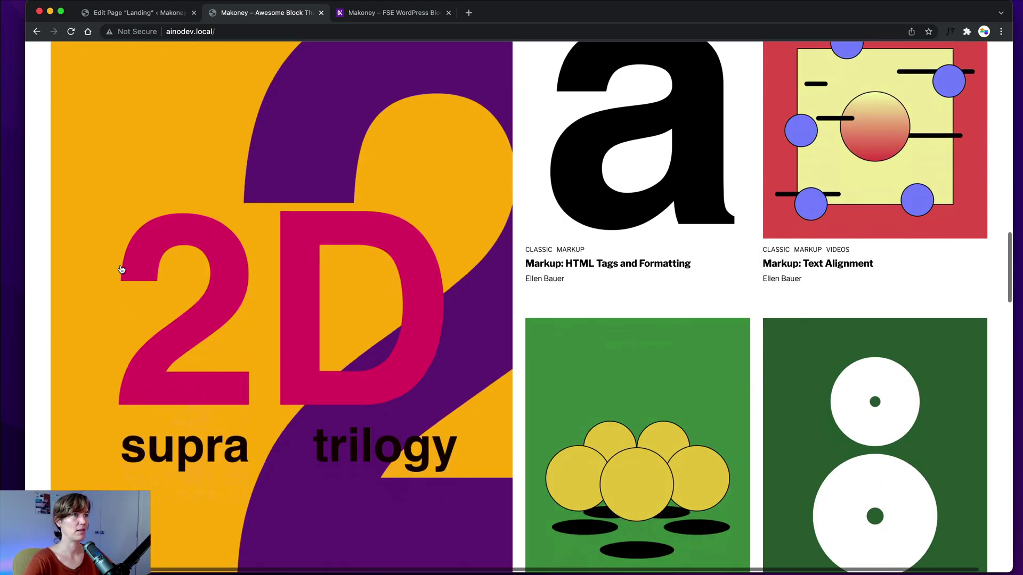
Review the live front page from the header down to the Editor's Picks post grid
scroll(120, 269, up, 15)
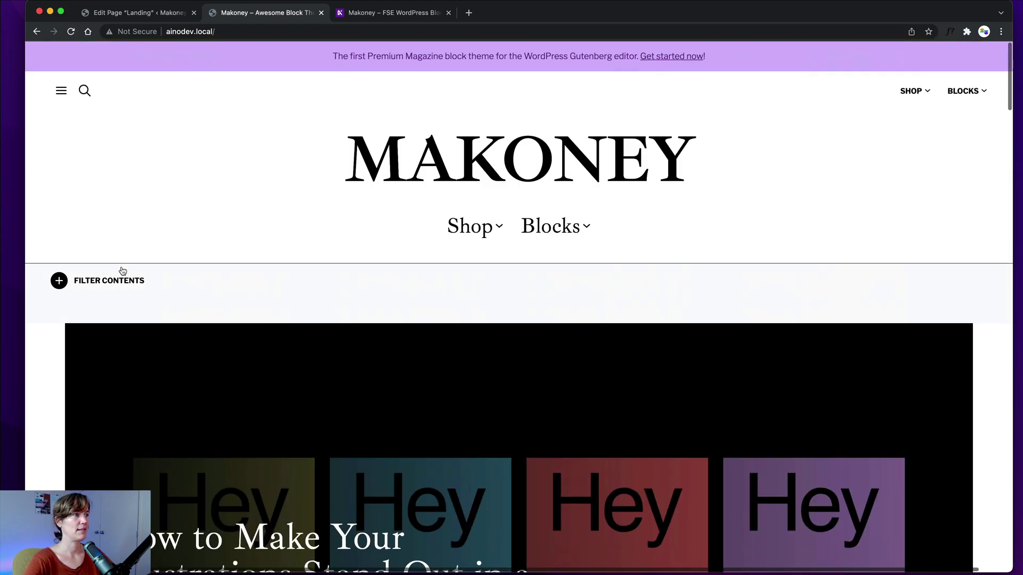
scroll(112, 267, down, 6)
scroll(108, 268, down, 20)
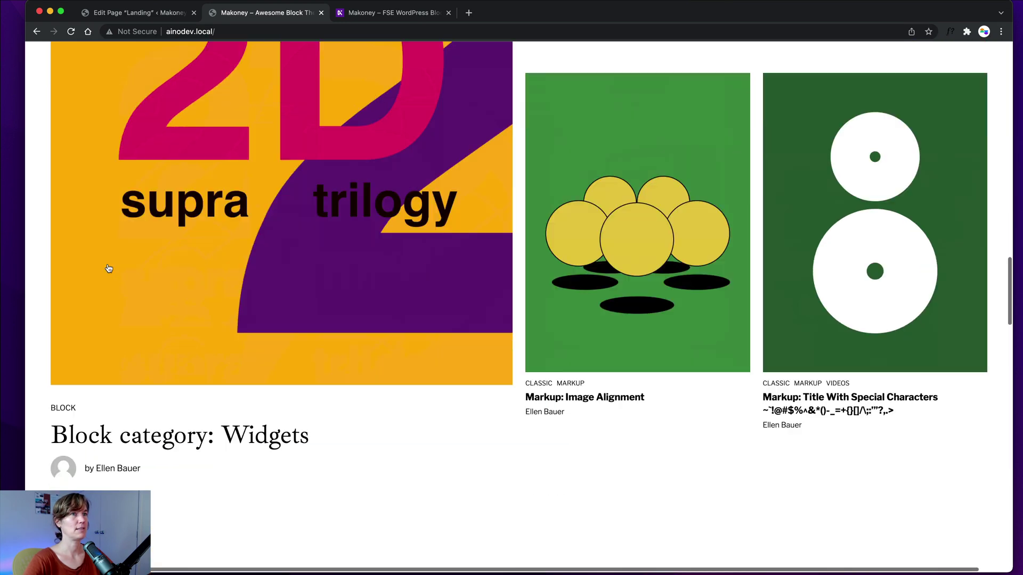
scroll(107, 266, down, 8)
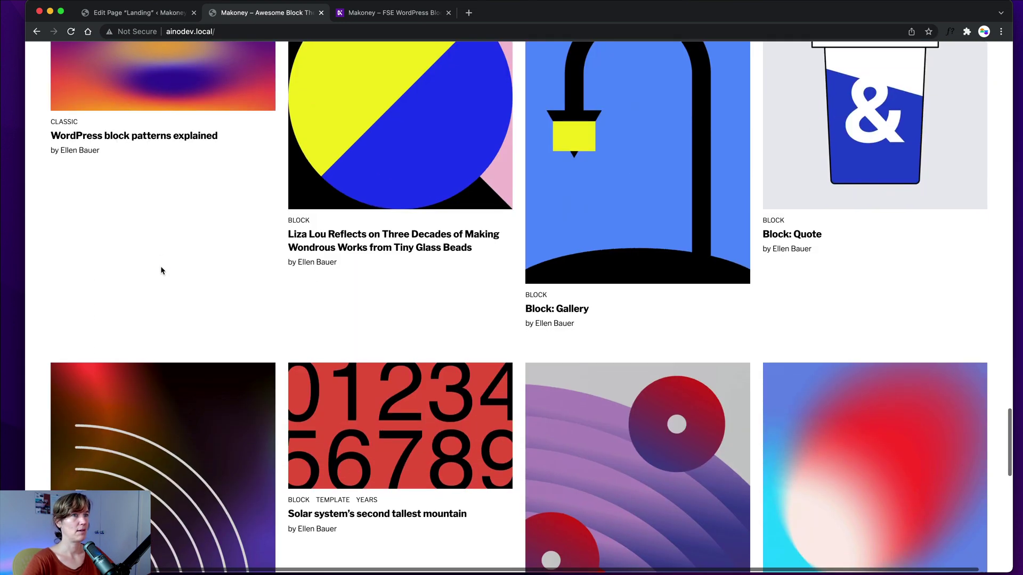
scroll(160, 269, up, 5)
scroll(162, 271, down, 6)
scroll(162, 271, down, 3)
scroll(162, 271, up, 6)
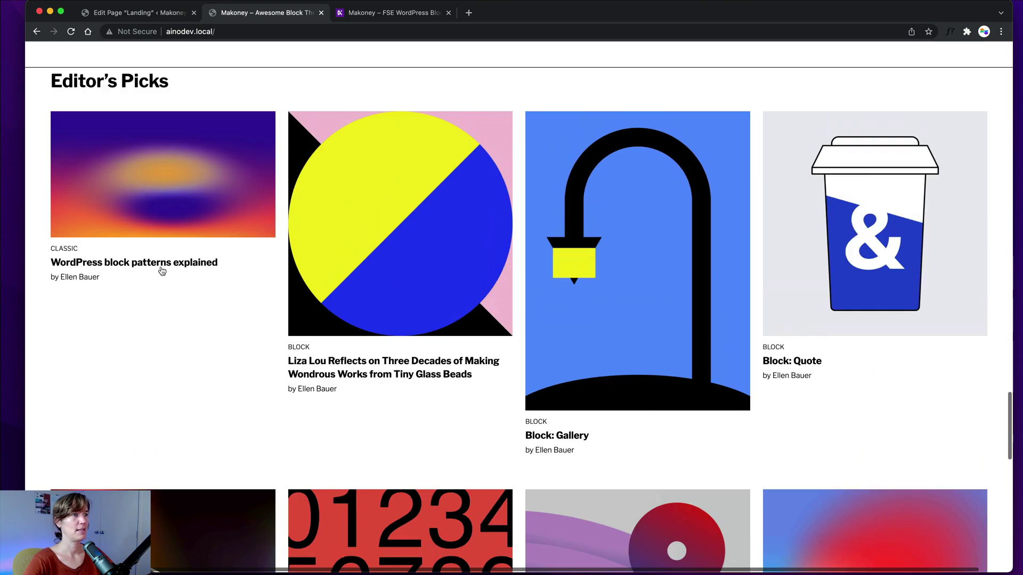
scroll(161, 272, down, 6)
scroll(162, 271, up, 6)
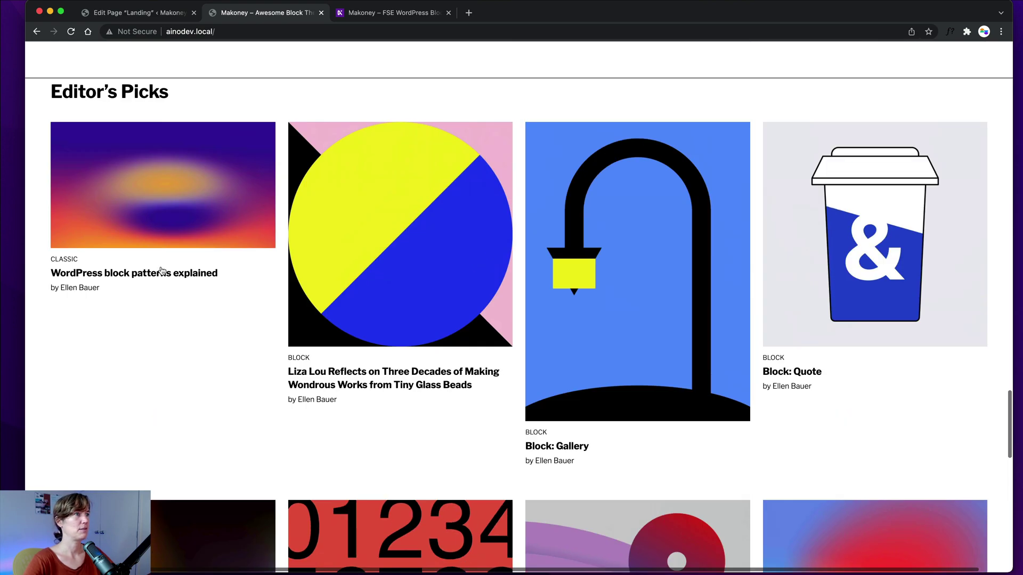
Back in the Landing page editor, set the Editor's Picks Query Loop to 3 columns and review the grid
click(161, 13)
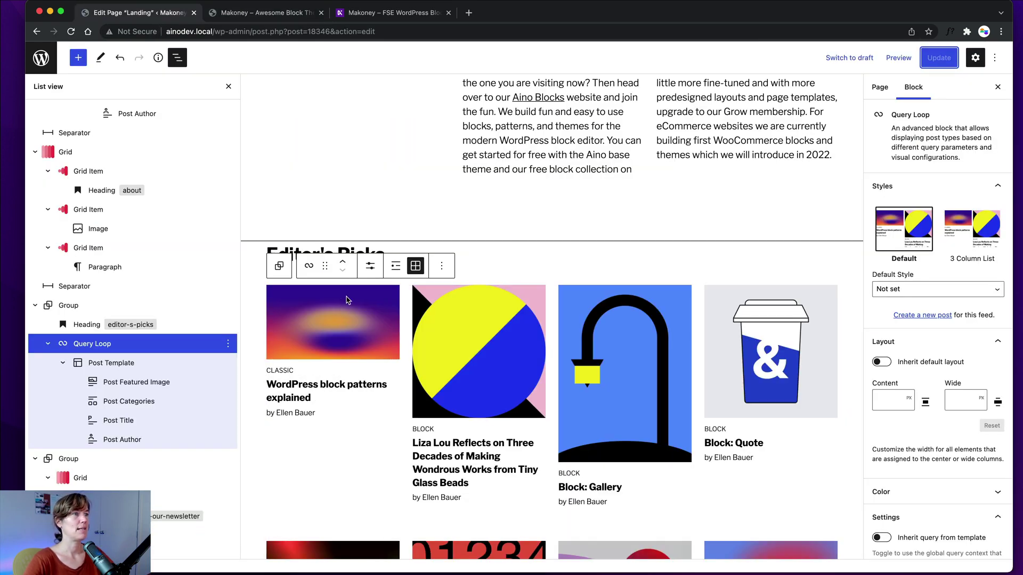
click(321, 322)
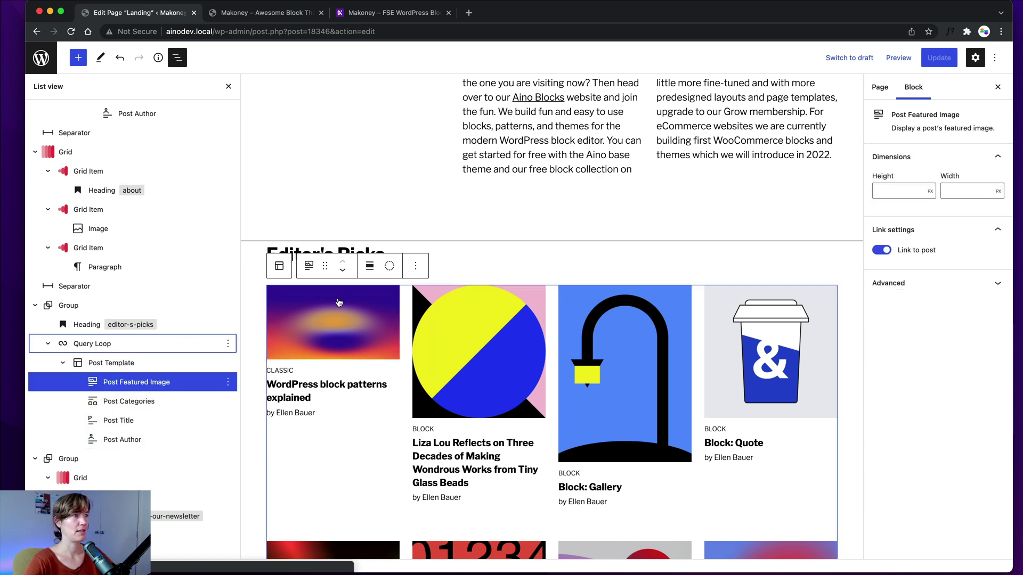
click(367, 281)
scroll(372, 273, down, 4)
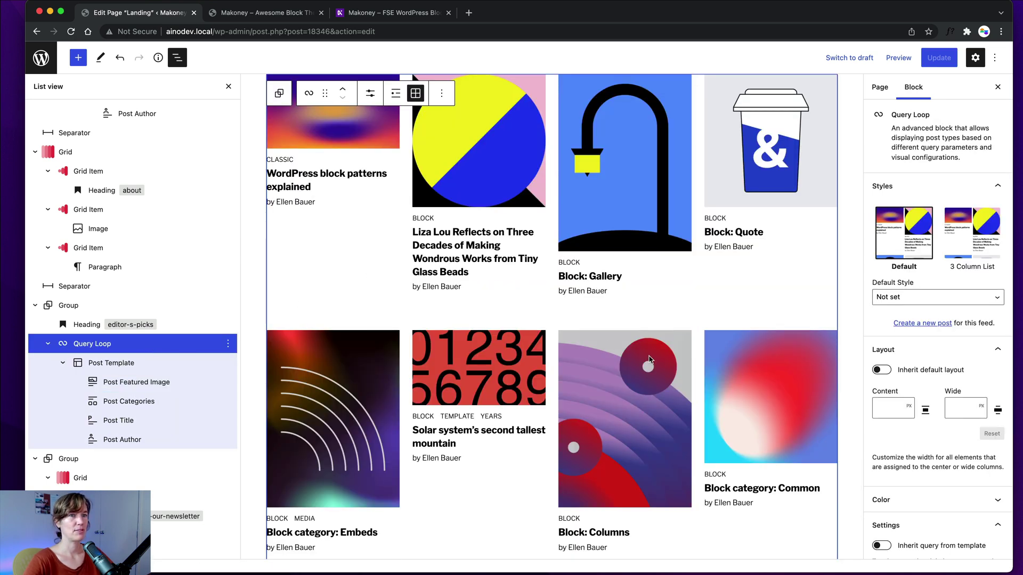
scroll(556, 314, up, 3)
scroll(291, 231, up, 1)
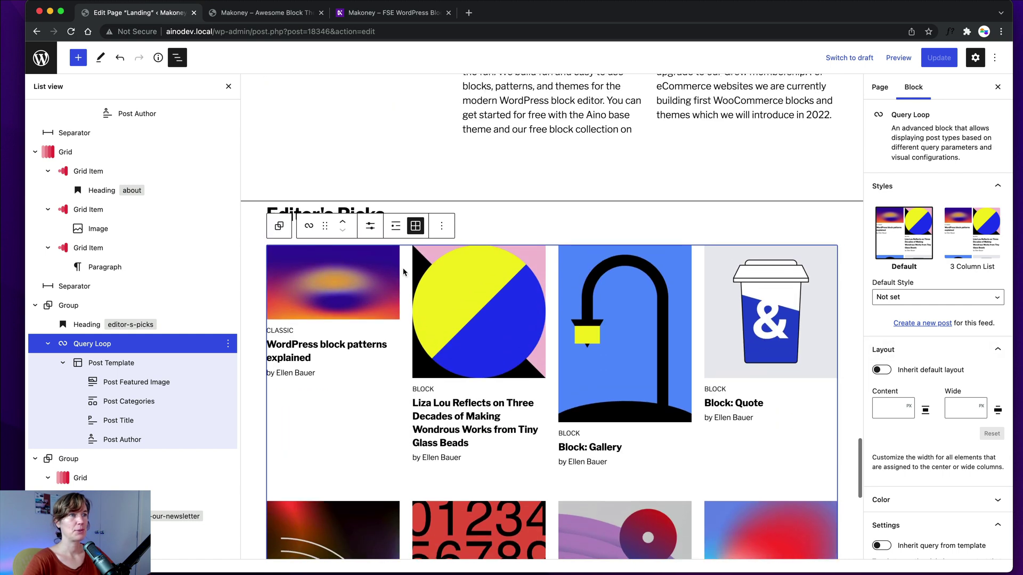
scroll(903, 346, up, 1)
scroll(903, 346, down, 1)
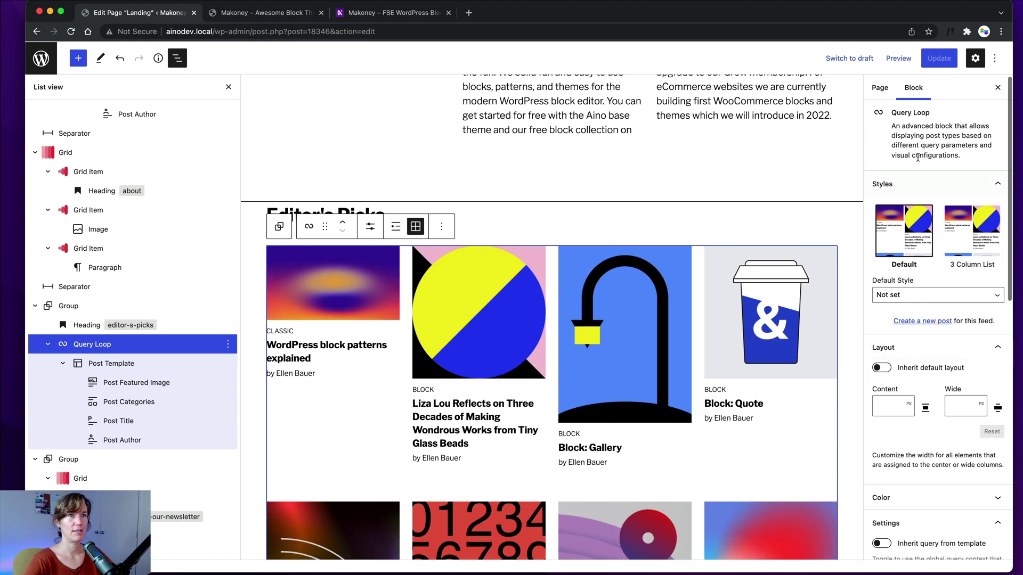
scroll(902, 163, down, 1)
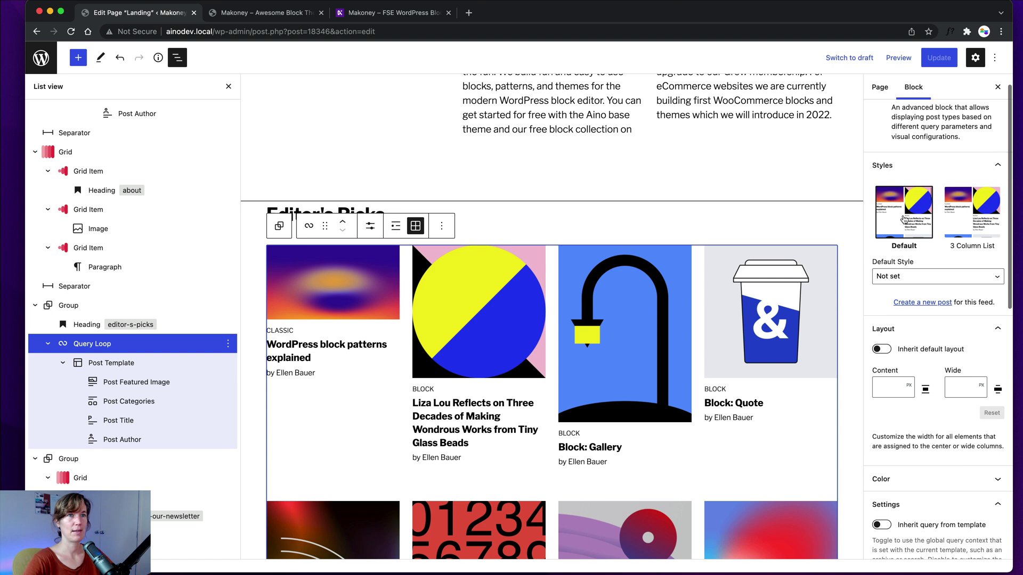
scroll(918, 341, down, 5)
scroll(918, 340, down, 10)
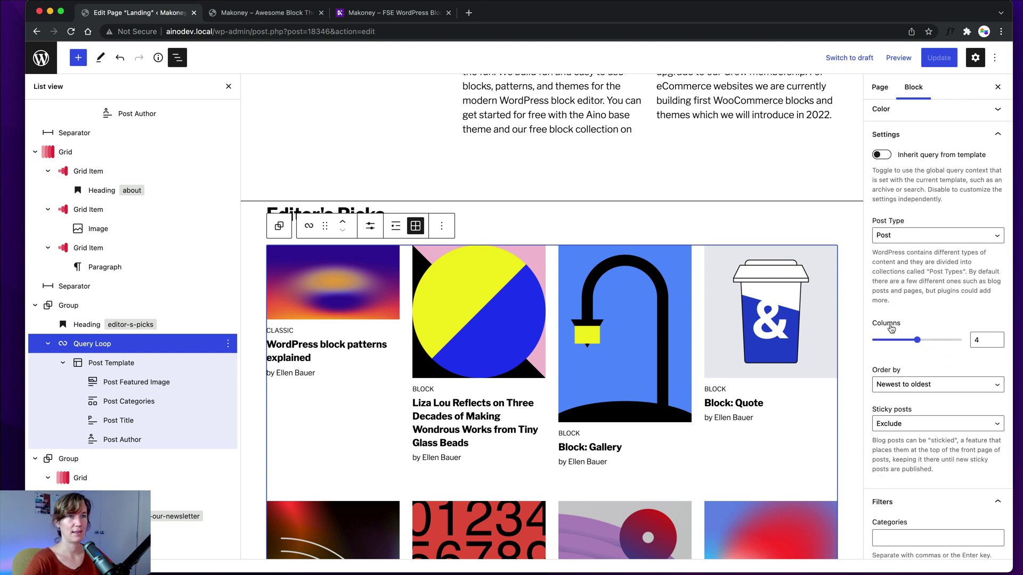
click(994, 344)
scroll(539, 315, down, 8)
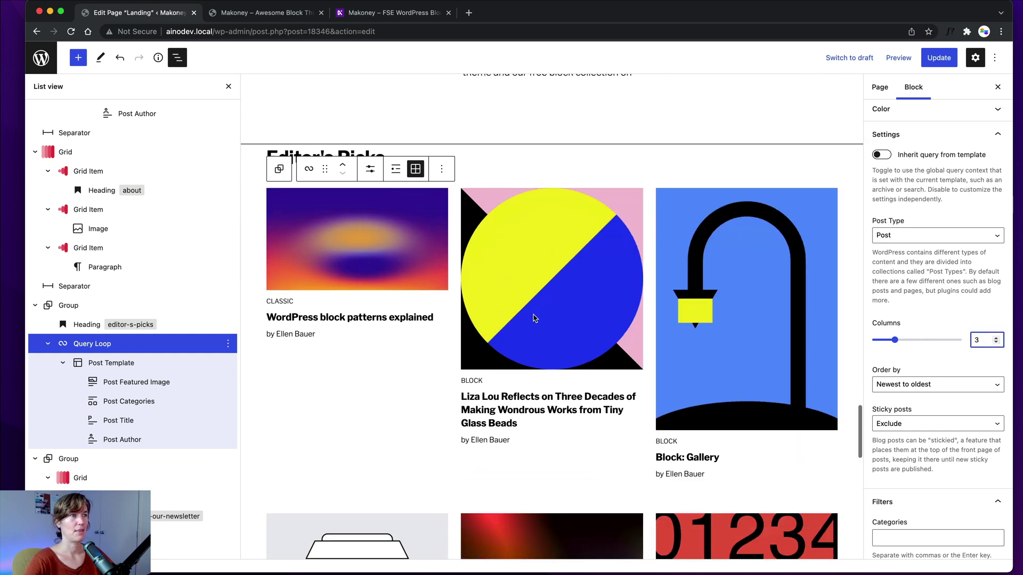
scroll(535, 316, up, 10)
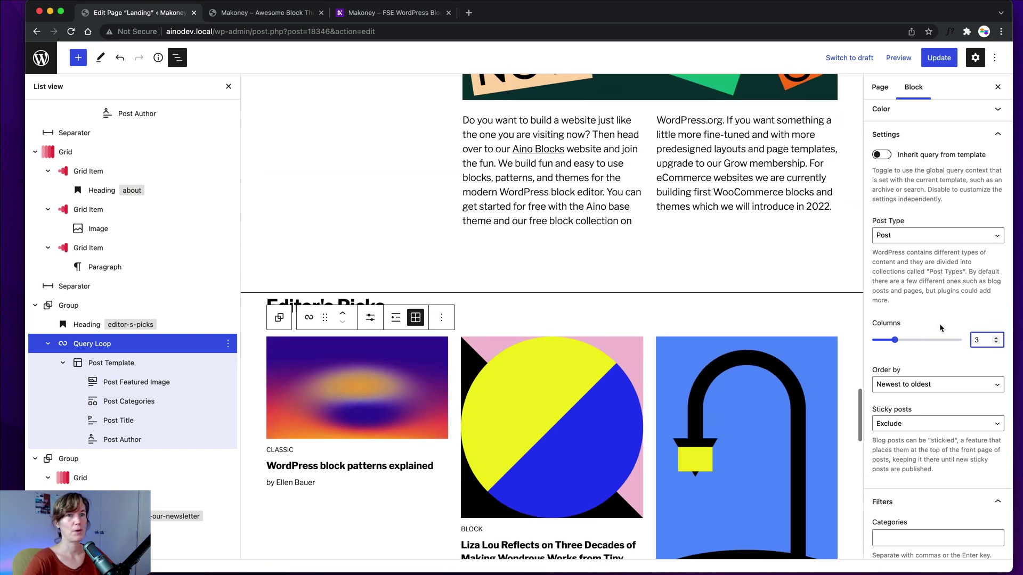
Set the Editor's Picks Query Loop to 6 items per page and update the Landing page
scroll(366, 328, down, 3)
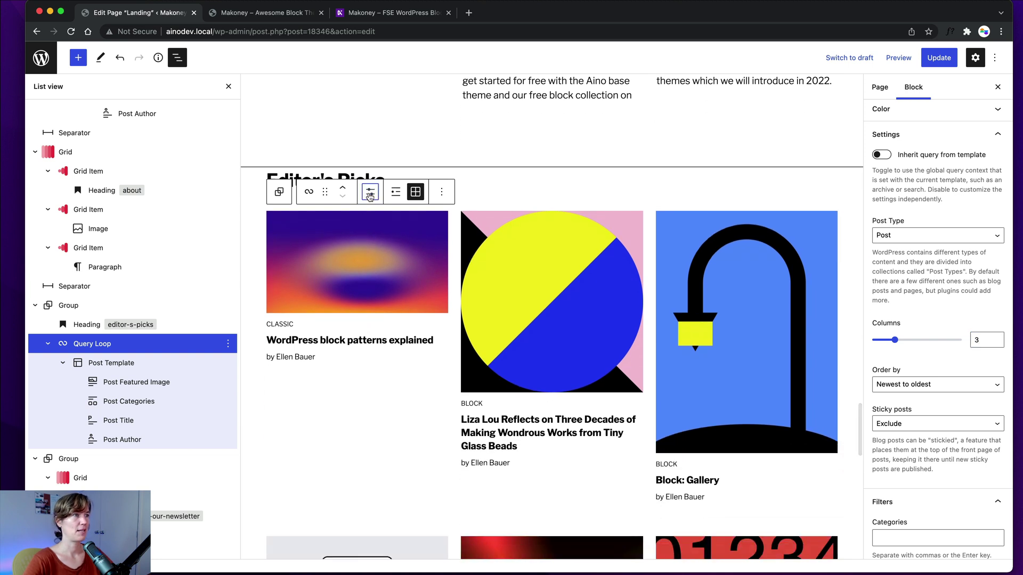
click(370, 194)
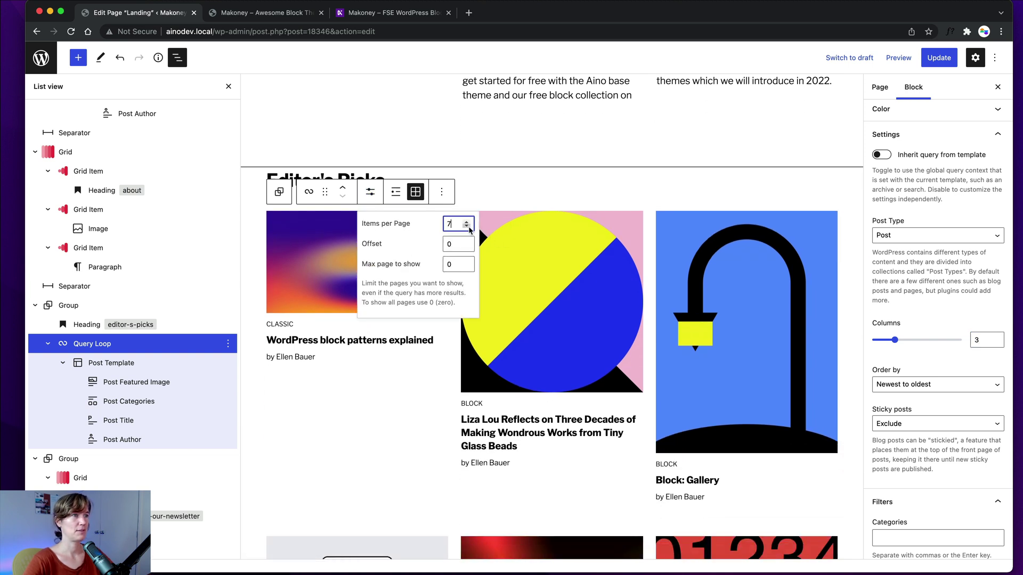
click(942, 59)
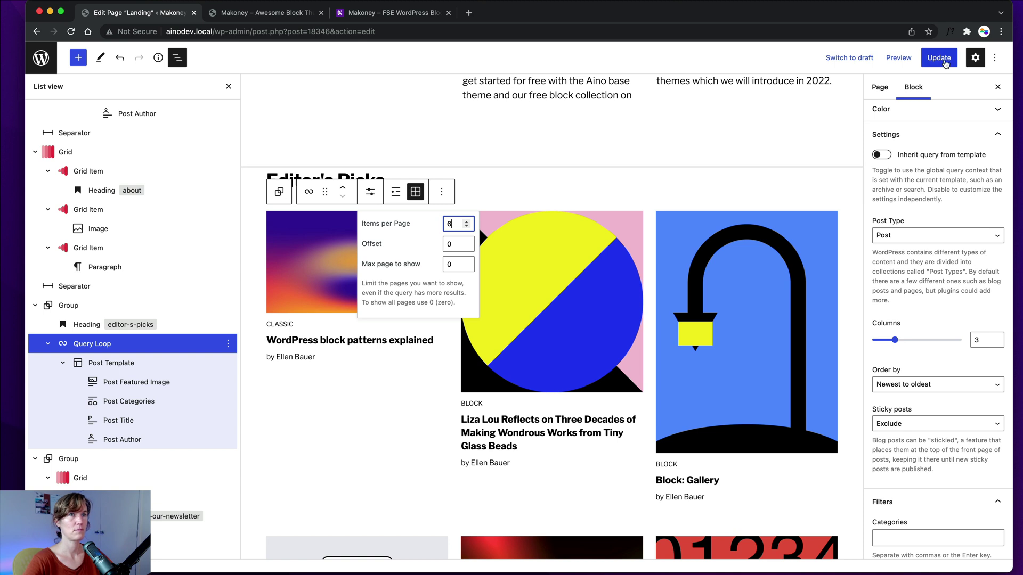
Reload the live front page and check the layout of the Editor's Picks grid
click(239, 14)
click(71, 31)
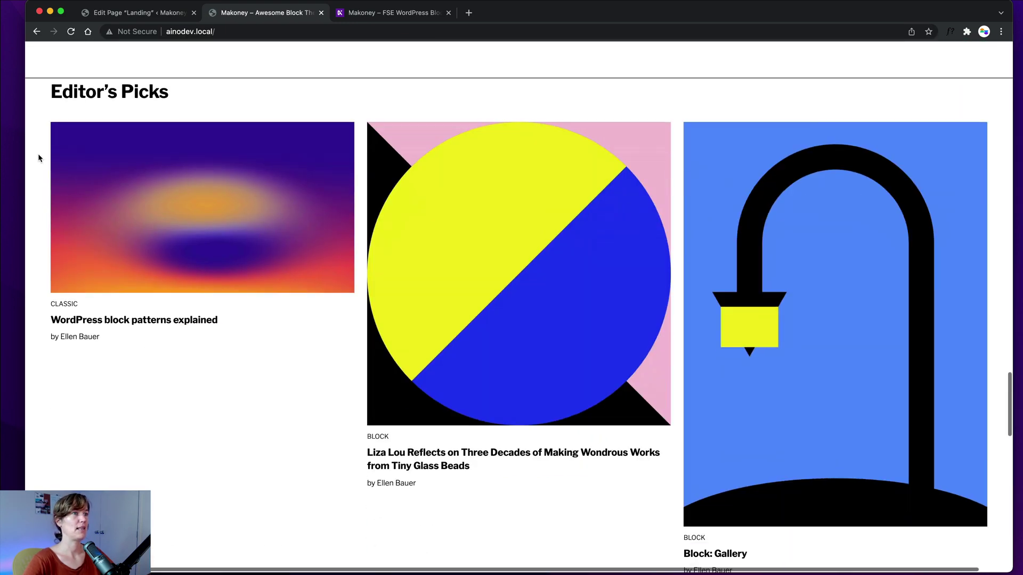
scroll(37, 154, down, 10)
scroll(37, 155, up, 7)
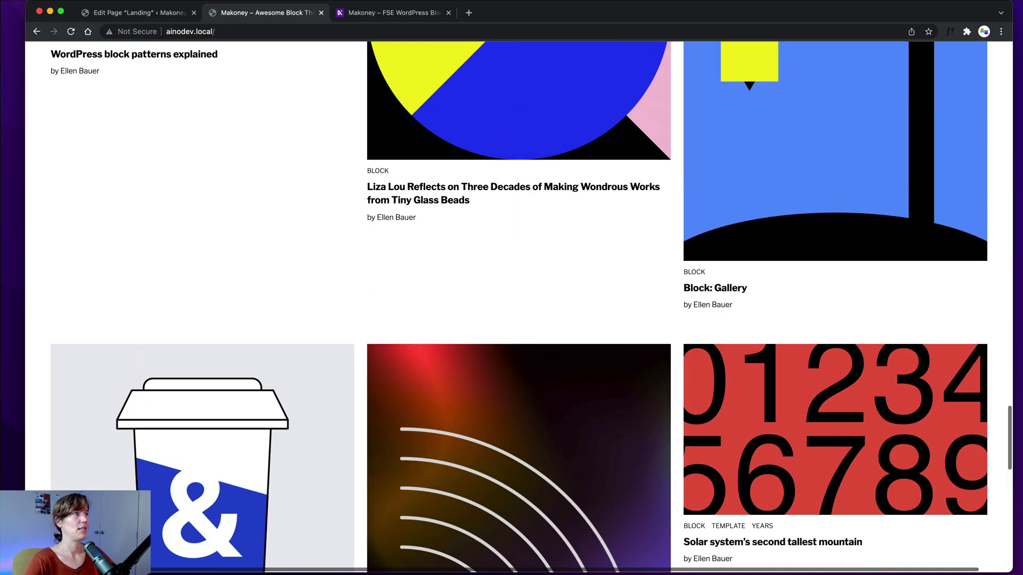
Return to the Landing page editor and raise the items per page of the Editor's Picks Query Loop
click(147, 16)
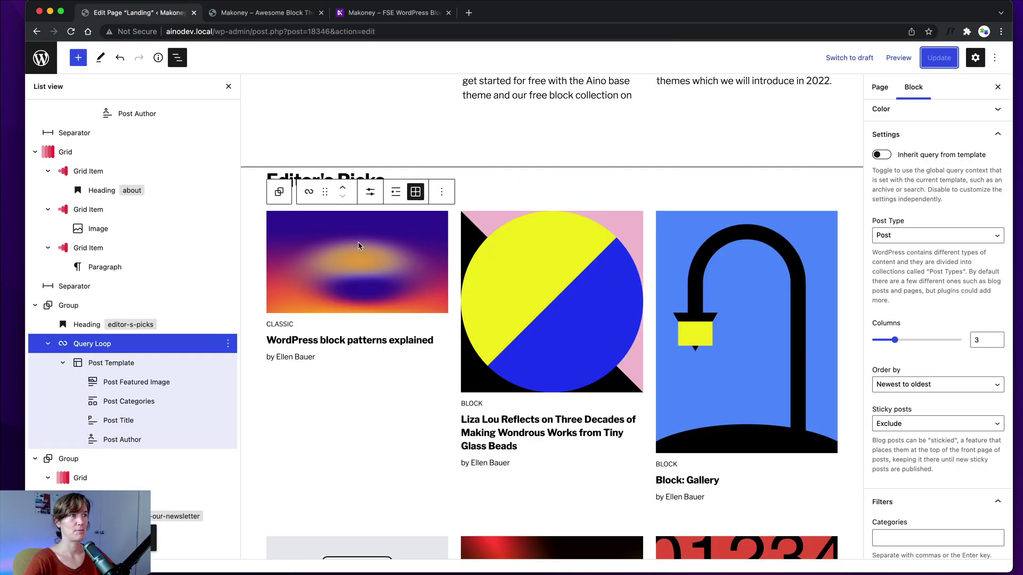
click(371, 192)
click(467, 224)
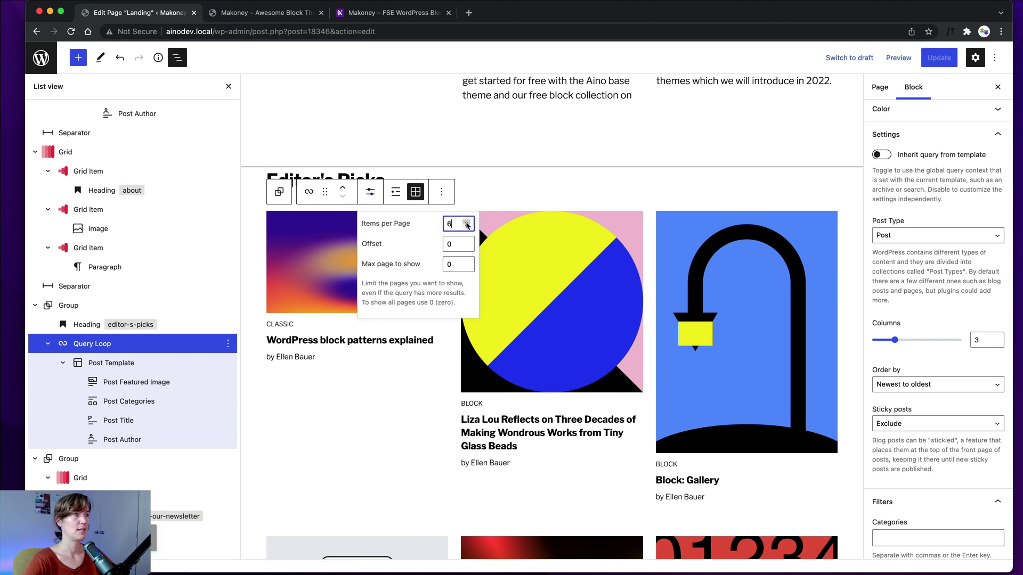
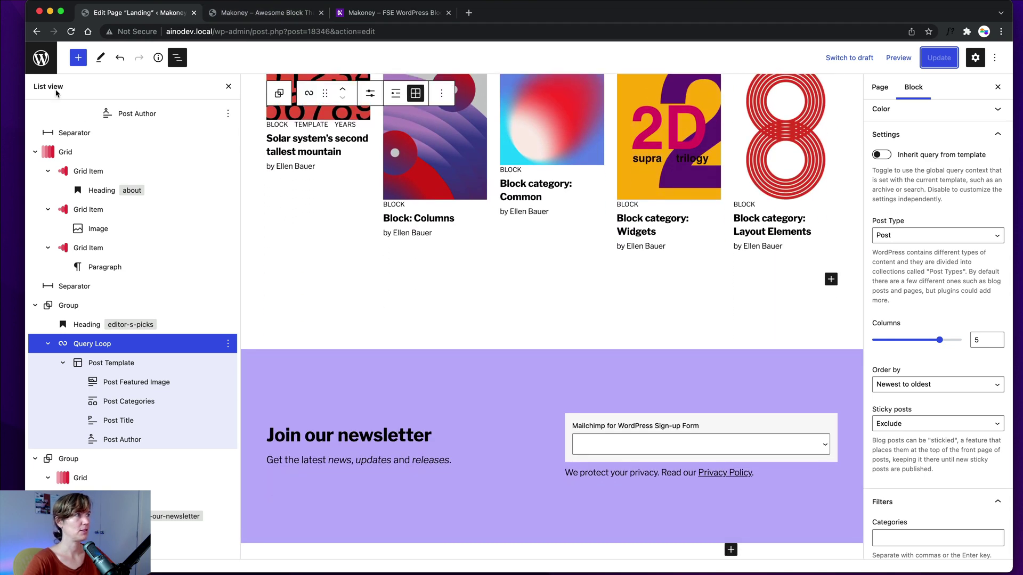
Leave the page editor and look through the installed plugins for MC4WP: Mailchimp for WordPress
click(42, 62)
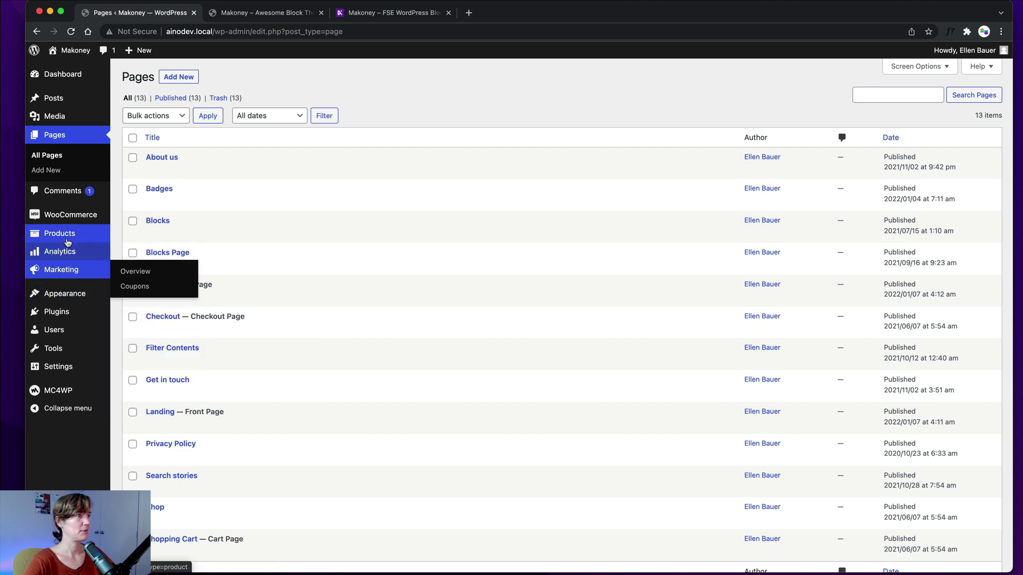
click(61, 313)
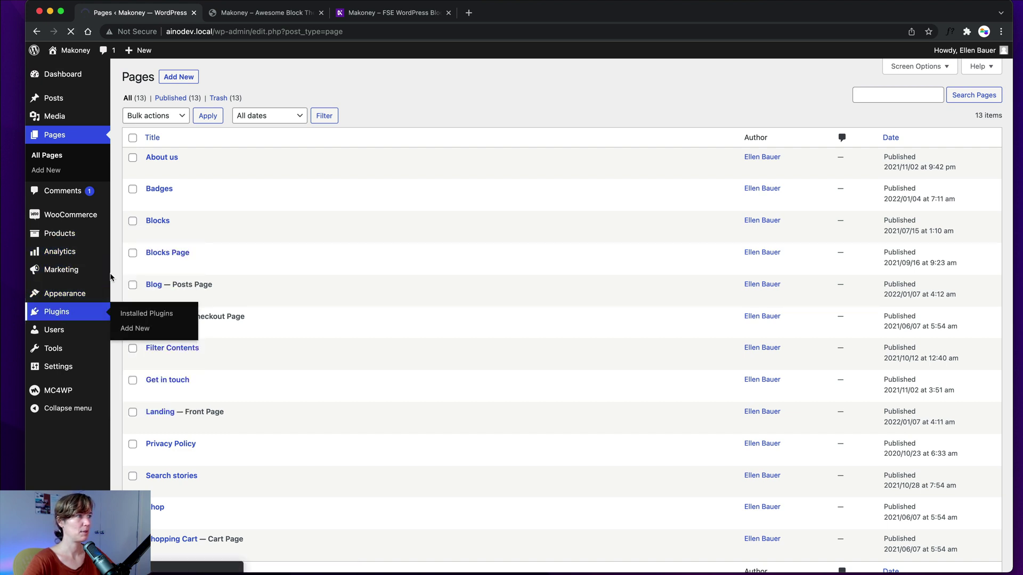
mouse_move(114, 276)
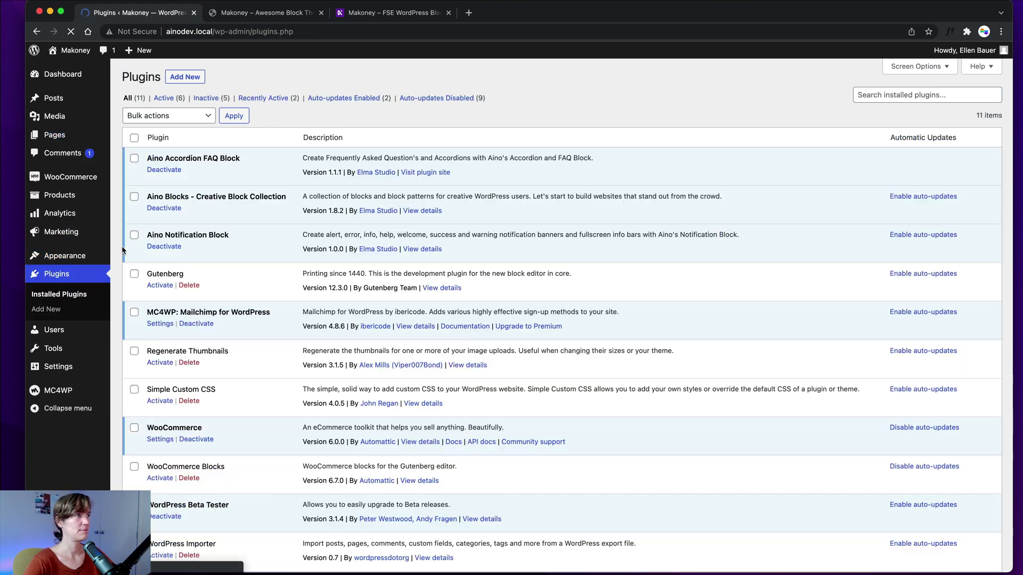
scroll(115, 254, down, 3)
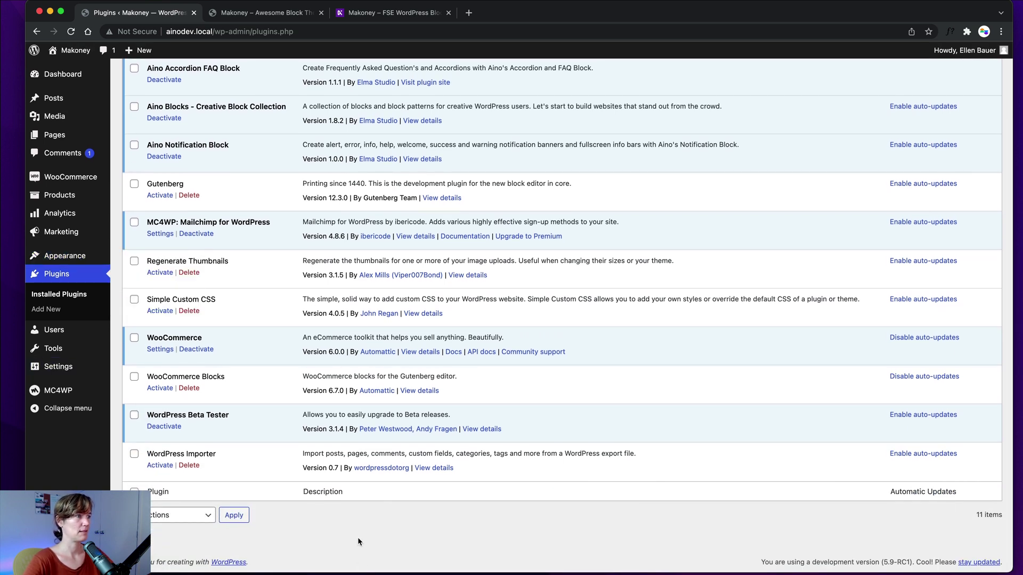
scroll(133, 250, up, 1)
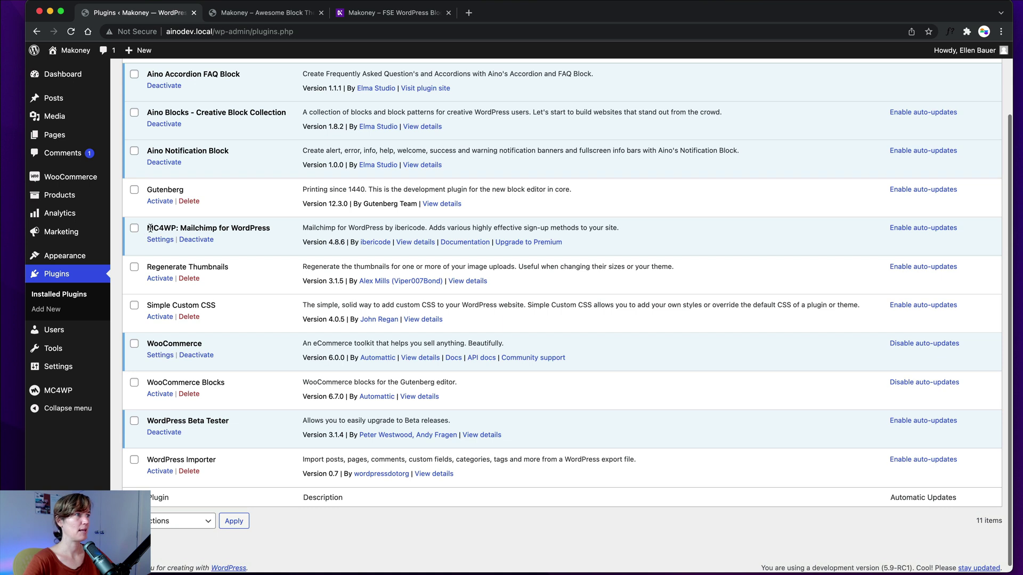
scroll(146, 229, down, 1)
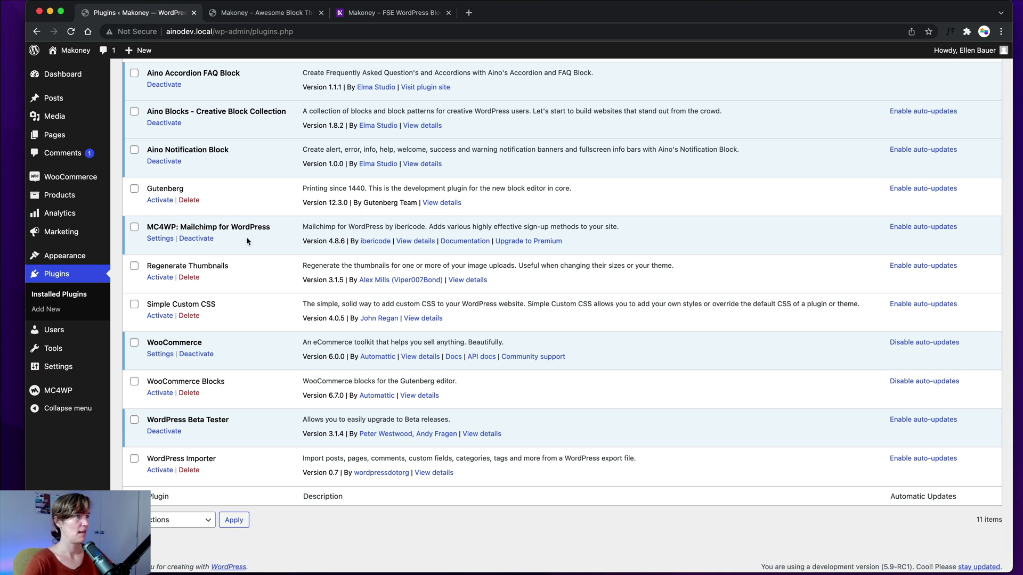
scroll(256, 237, up, 1)
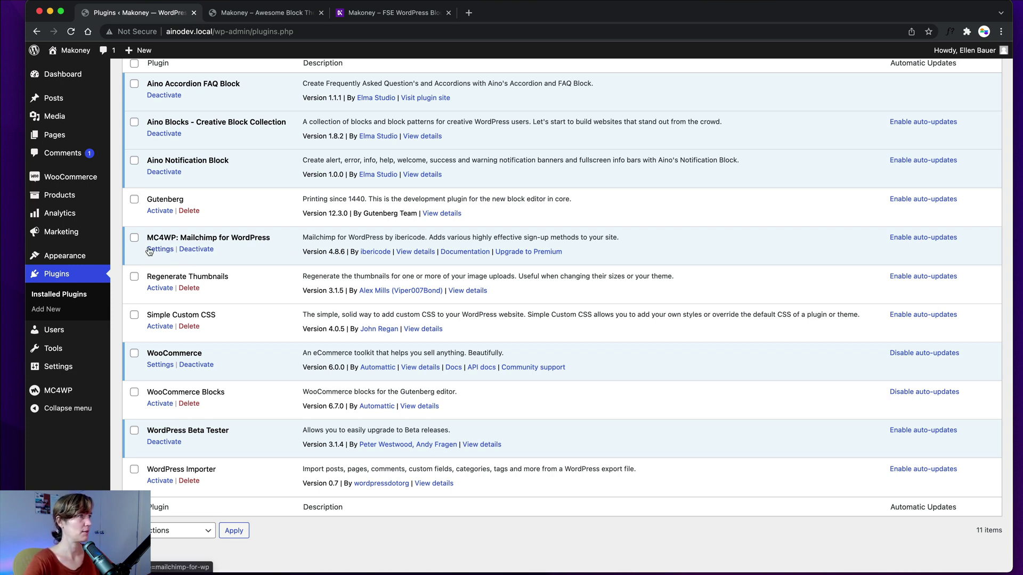
Reopen the Landing front page for editing and select the Group block of the "Join our newsletter" section
mouse_move(61, 141)
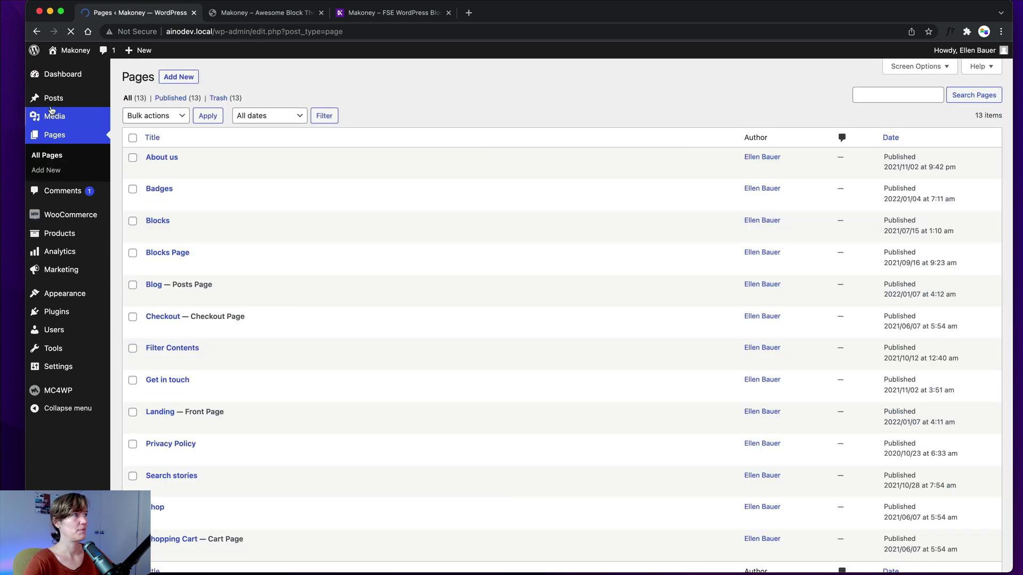
scroll(167, 261, down, 2)
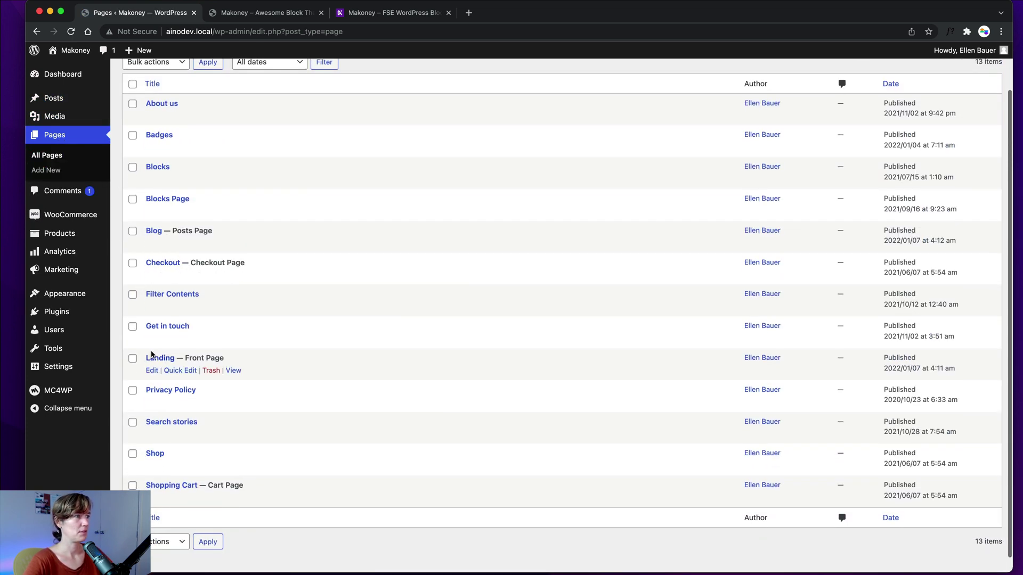
click(155, 358)
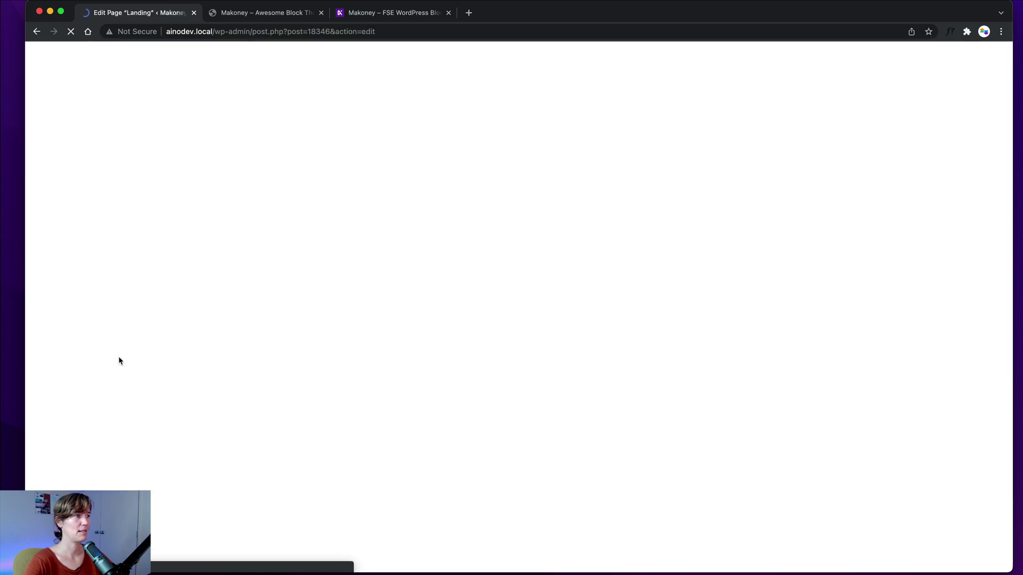
scroll(192, 368, down, 15)
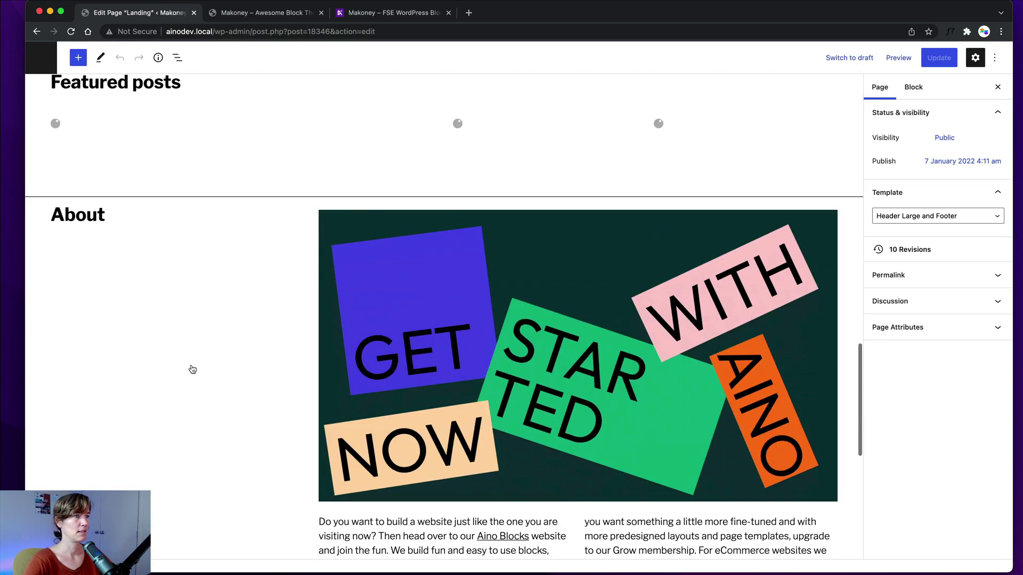
scroll(191, 369, down, 3)
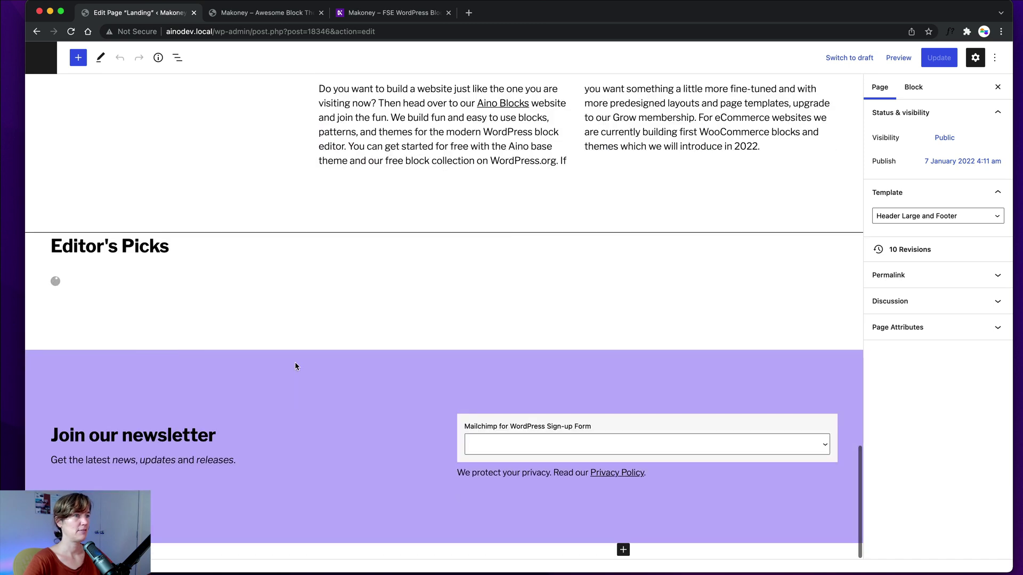
click(189, 359)
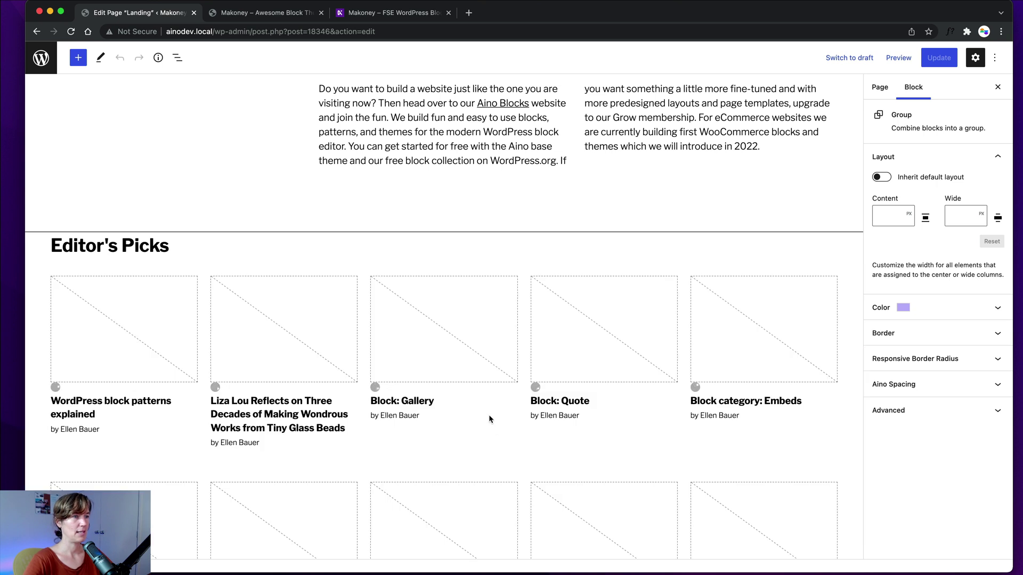
Check which sign-up forms the Mailchimp for WordPress Form block in the newsletter section offers
scroll(480, 414, down, 10)
click(535, 445)
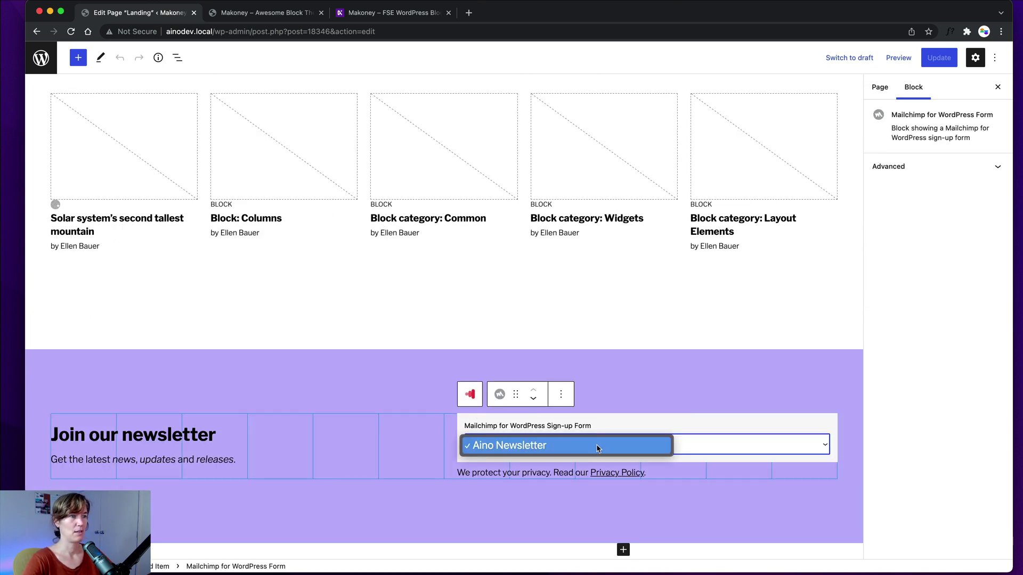
click(574, 425)
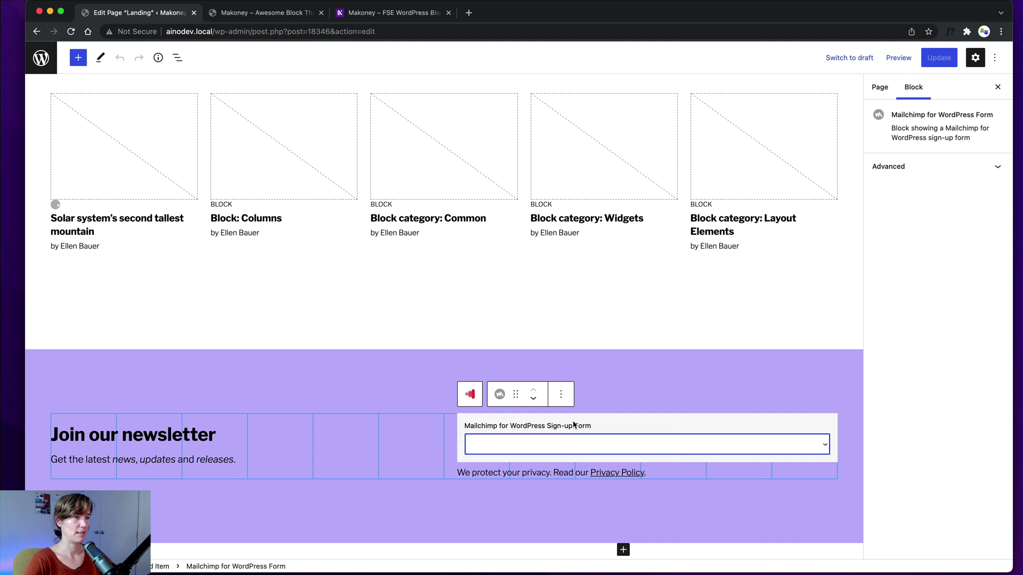
Remove "and releases" from the paragraph below the "Join our newsletter" heading
click(129, 445)
double_click(157, 460)
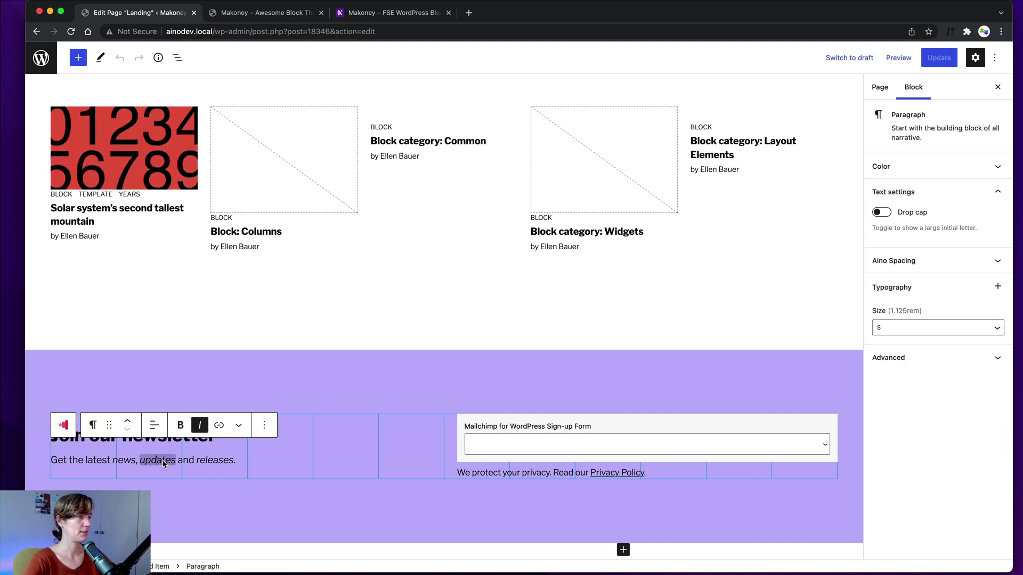
double_click(222, 461)
key(BackSpace)
key(BackSpace)
key(BackSpace)
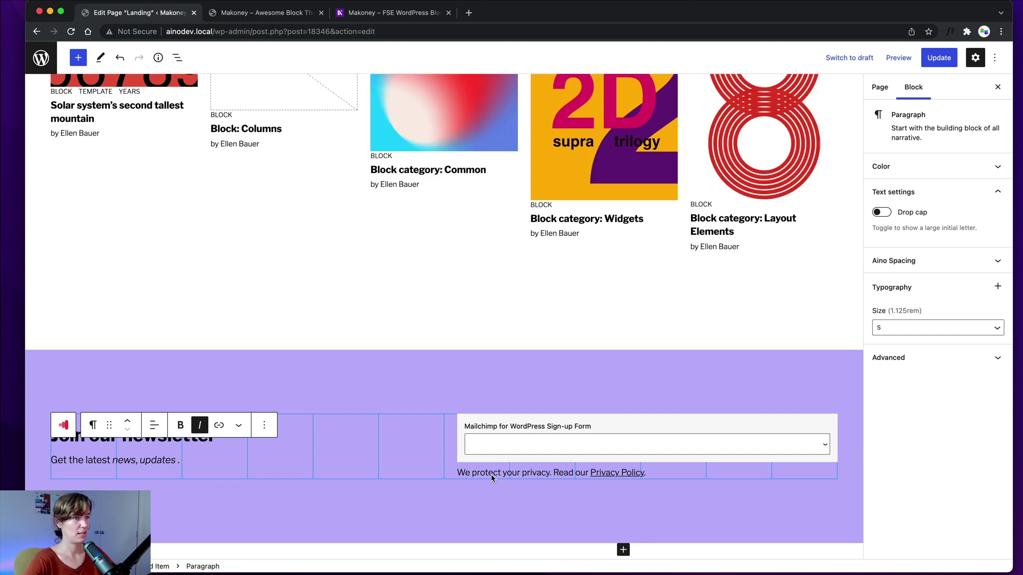
Add the word "weekly" to the newsletter heading so it reads "Join our weekly newsletter"
click(613, 473)
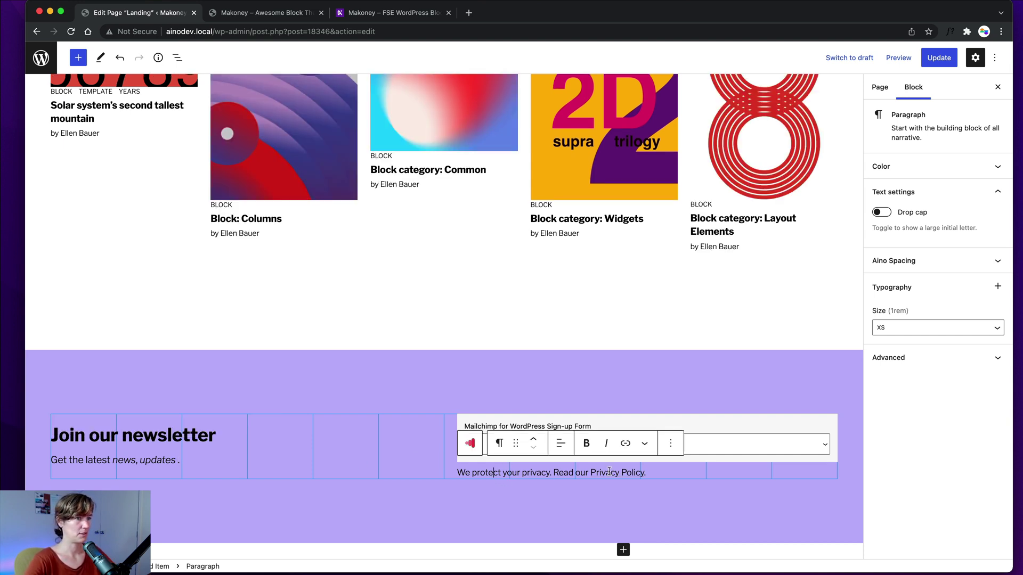
click(570, 474)
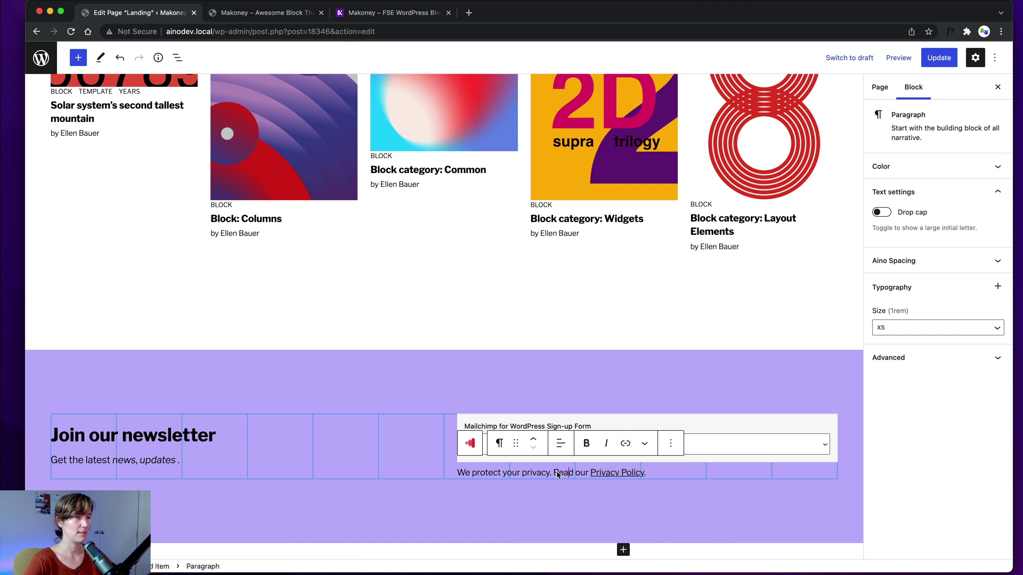
click(129, 440)
text(weekly)
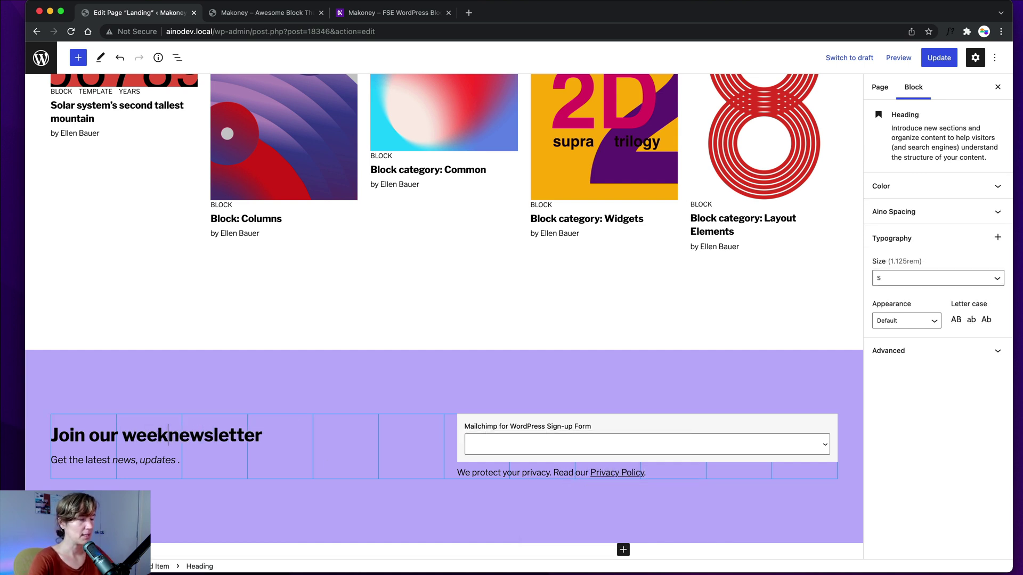
Complete the paragraph below the newsletter heading with non-italic text so it reads "Get the latest news, updates promotions."
double_click(153, 462)
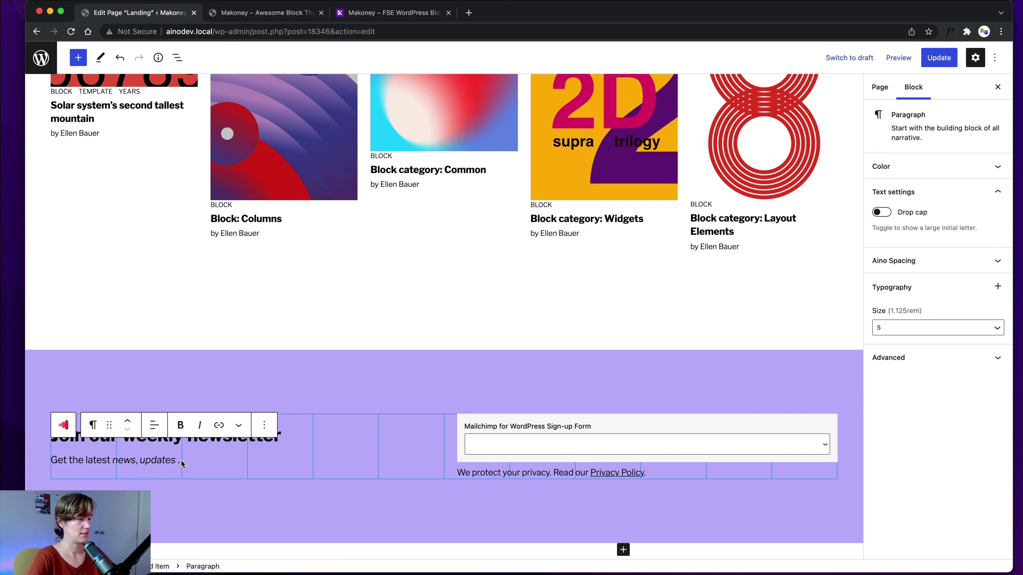
key(End)
key(BackSpace)
key(BackSpace)
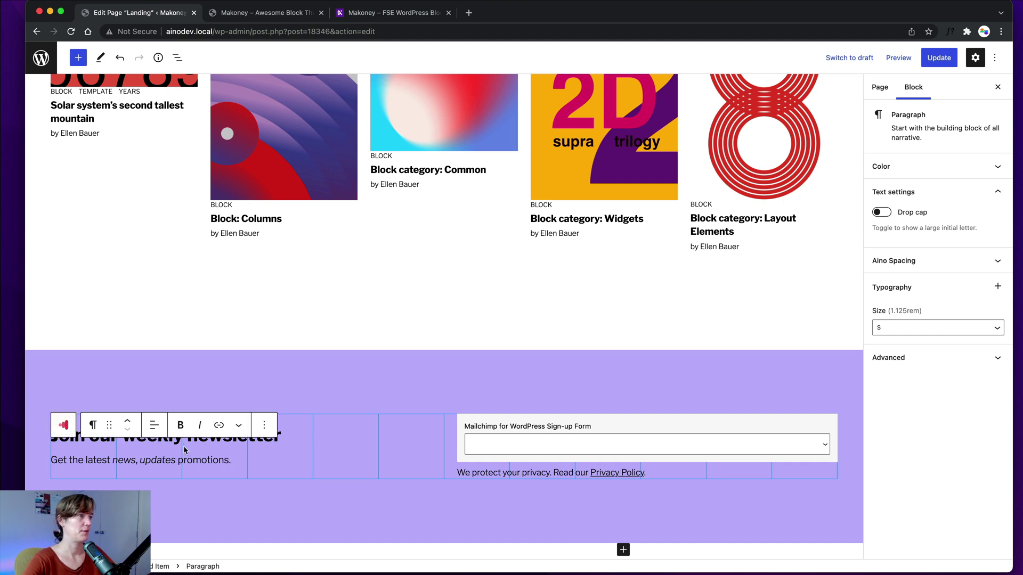
Look through the font size presets available for the newsletter heading without changing the size
click(155, 429)
click(272, 438)
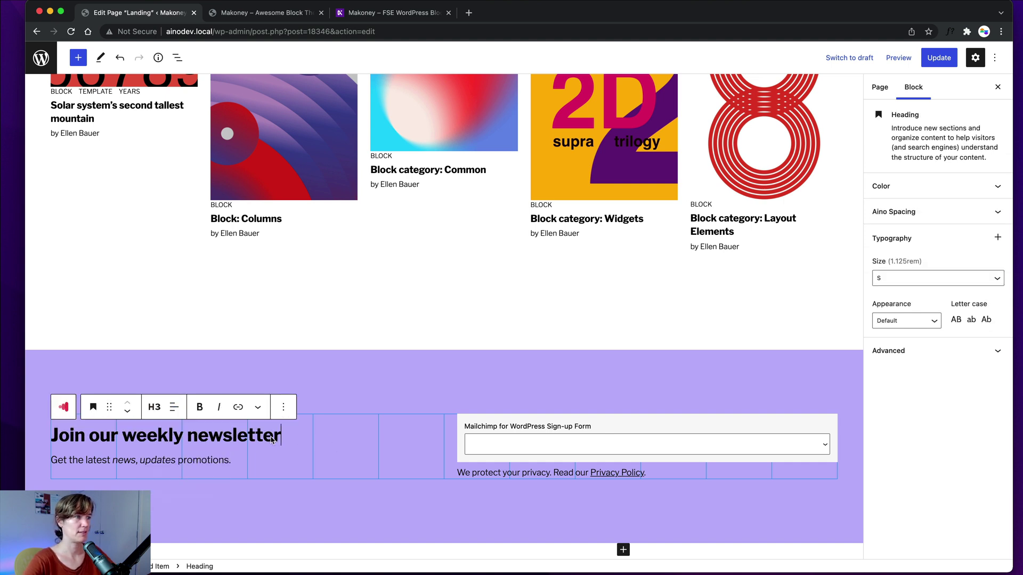
click(880, 279)
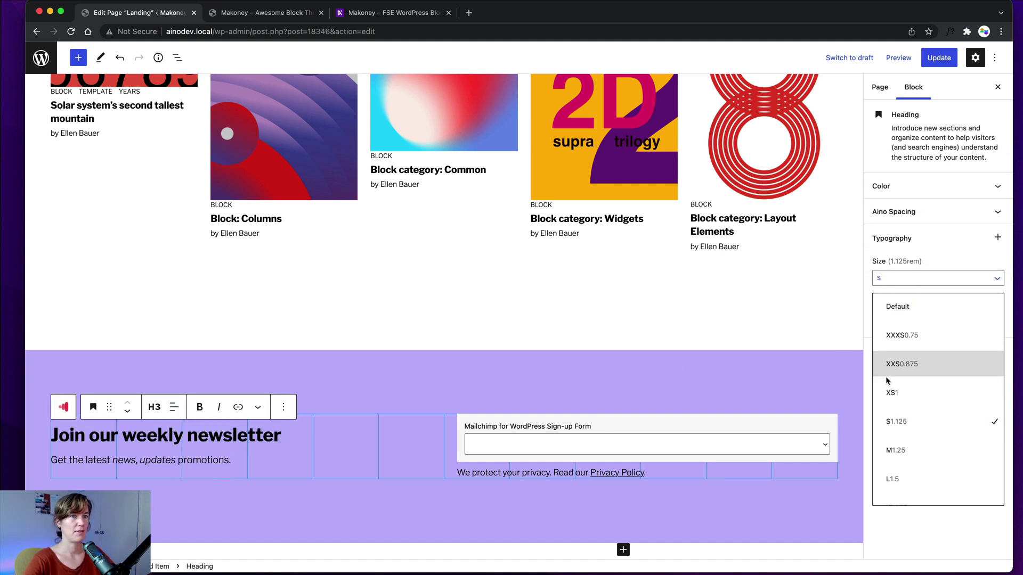
click(331, 364)
Review the Landing page up to its title and update it to save the newsletter text changes
scroll(160, 277, up, 6)
scroll(147, 283, up, 9)
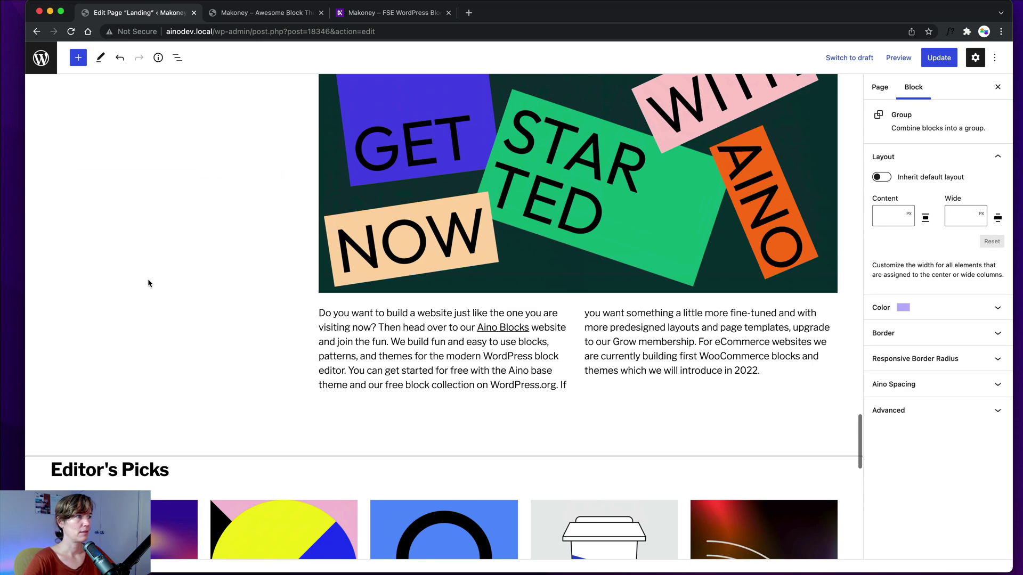
scroll(149, 279, down, 7)
scroll(150, 282, down, 6)
scroll(150, 282, up, 9)
scroll(154, 282, up, 20)
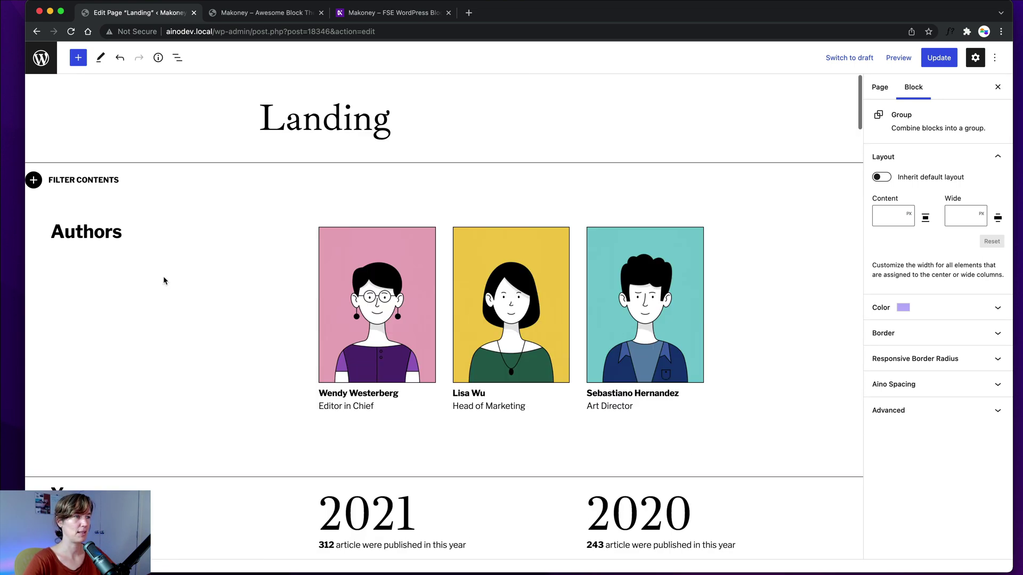
click(939, 60)
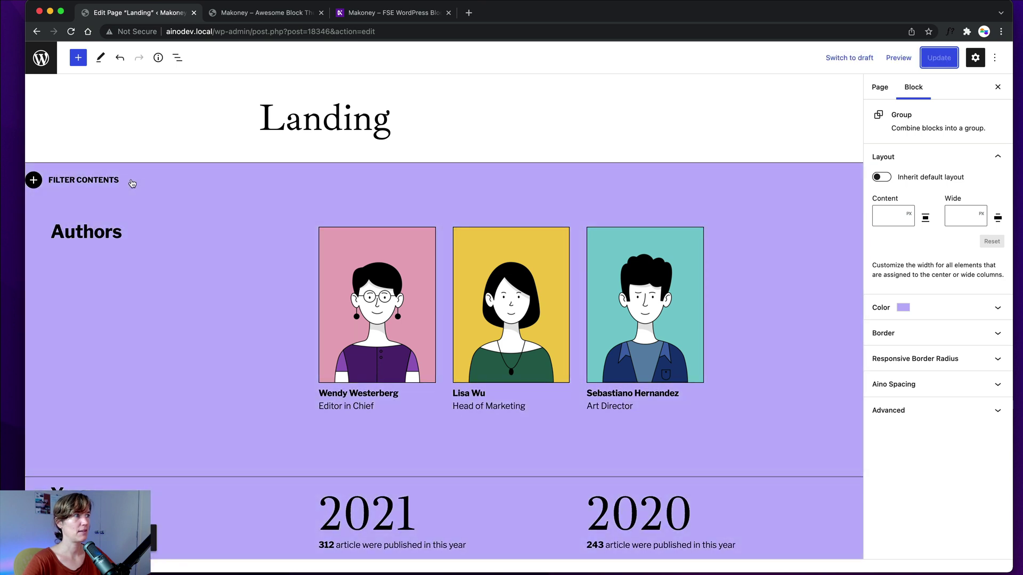
Inspect the year headings in the Years section and view the link option of the 2021 heading
scroll(133, 176, down, 3)
scroll(137, 172, down, 10)
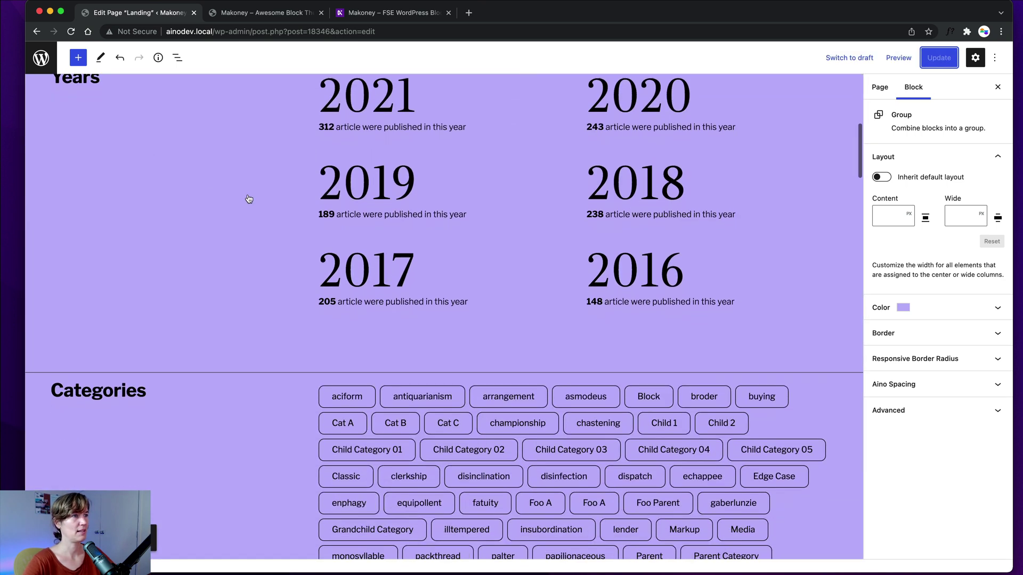
click(360, 247)
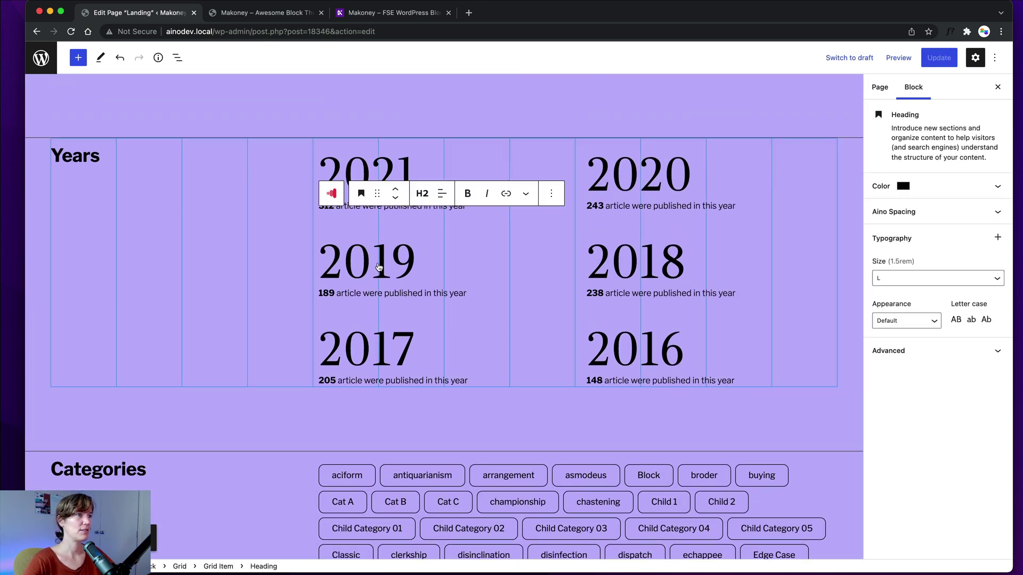
click(372, 168)
double_click(367, 176)
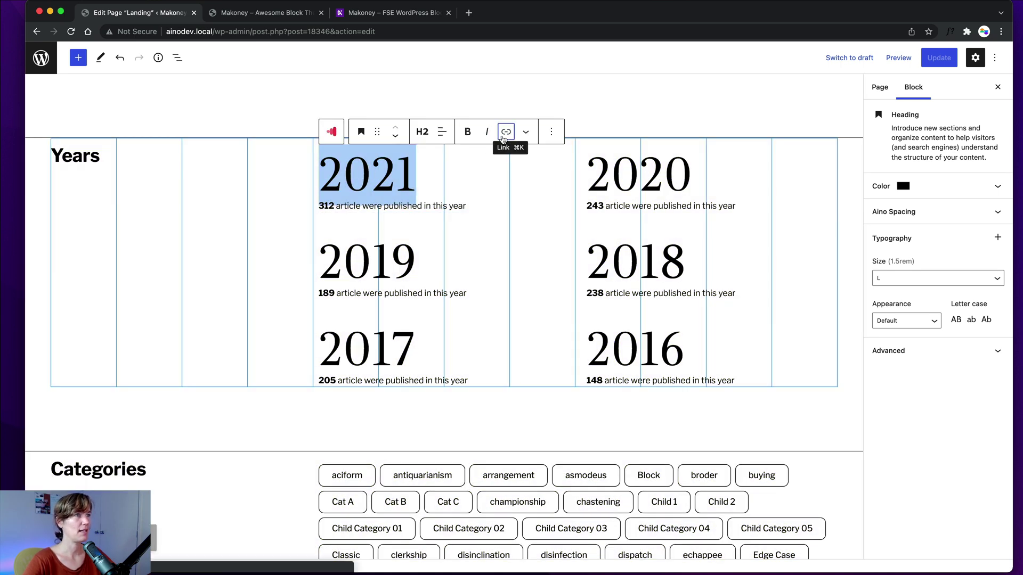
click(506, 132)
mouse_move(367, 184)
mouse_down()
mouse_move(360, 214)
mouse_move(361, 202)
mouse_up()
drag(372, 274, 370, 264)
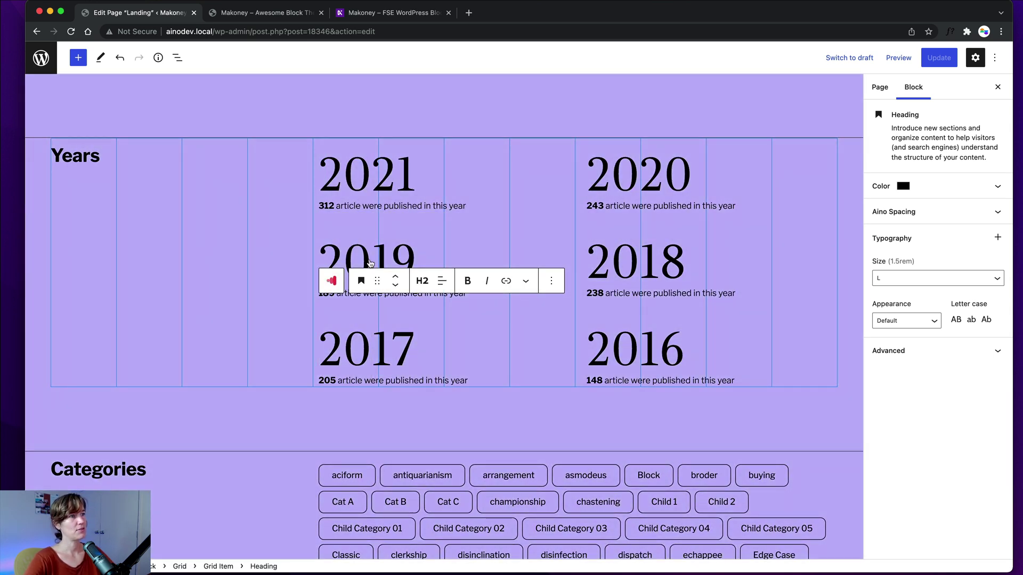
Delete the 2016 and 2017 headings from the Years section
double_click(670, 350)
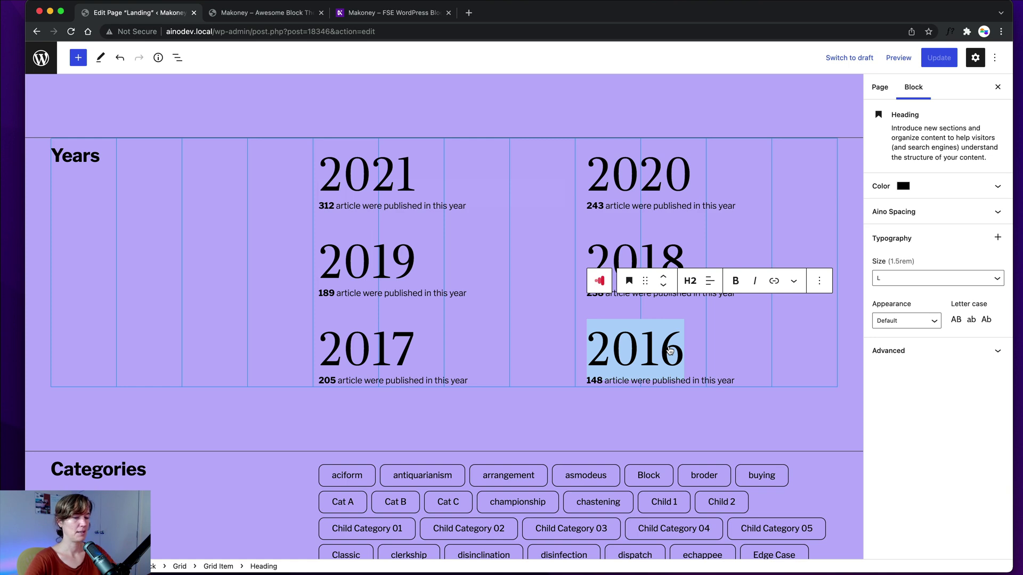
key(BackSpace)
key(BackSpace)
scroll(495, 387, up, 1)
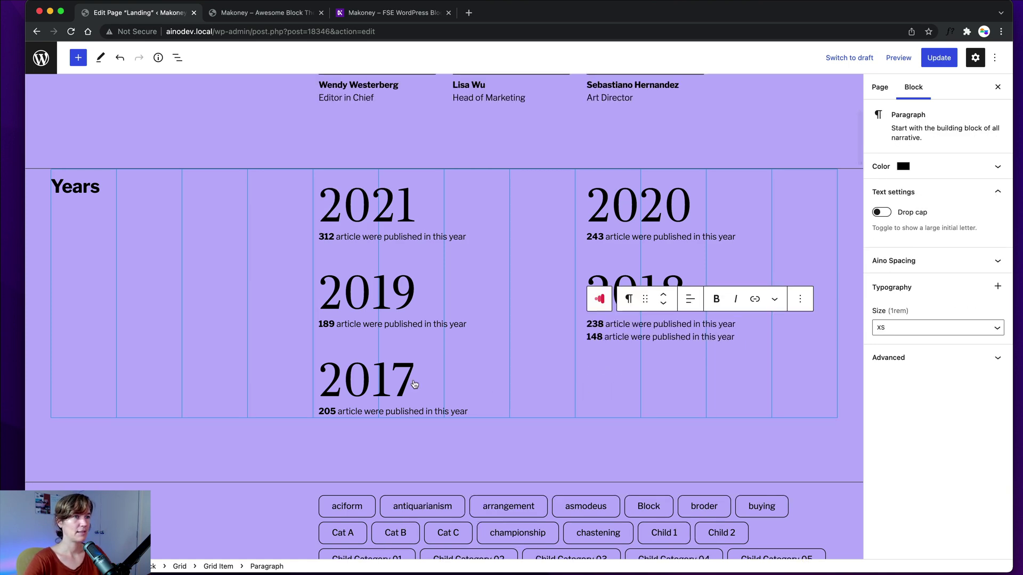
double_click(348, 385)
key(BackSpace)
key(BackSpace)
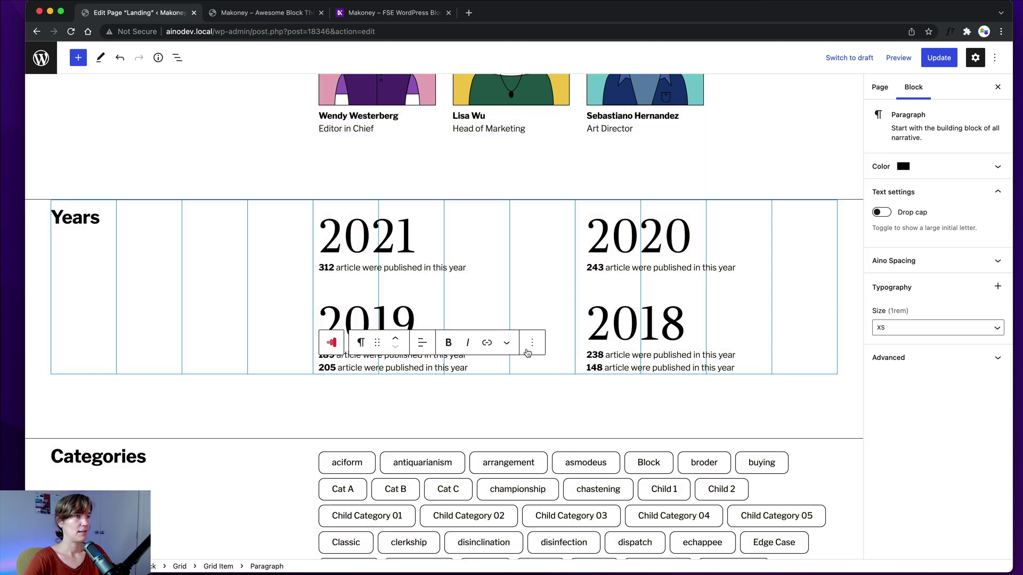
Remove the leftover 205 and 148 article-count paragraphs from the Years section and update the page
click(532, 343)
click(544, 309)
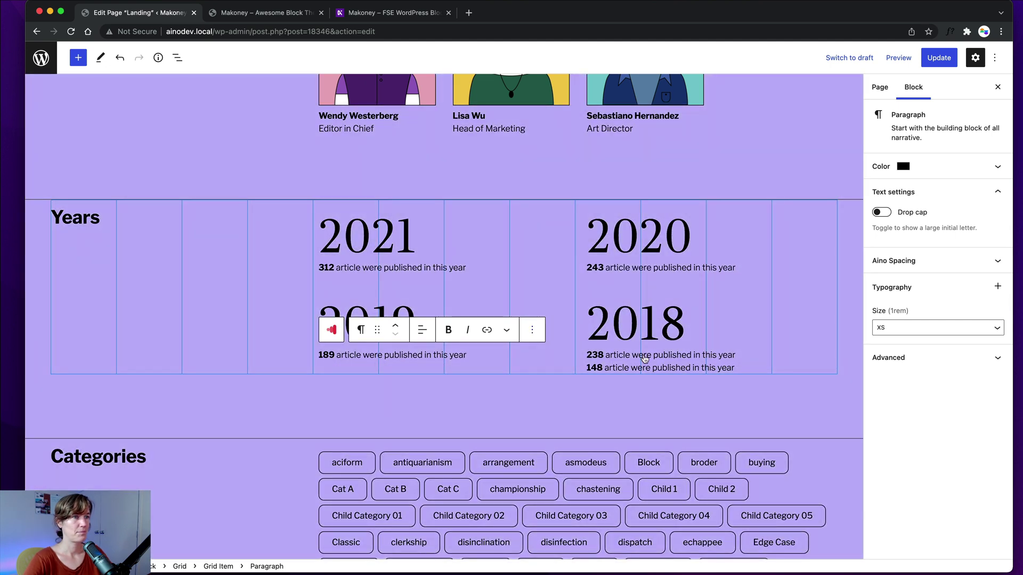
click(645, 369)
click(800, 342)
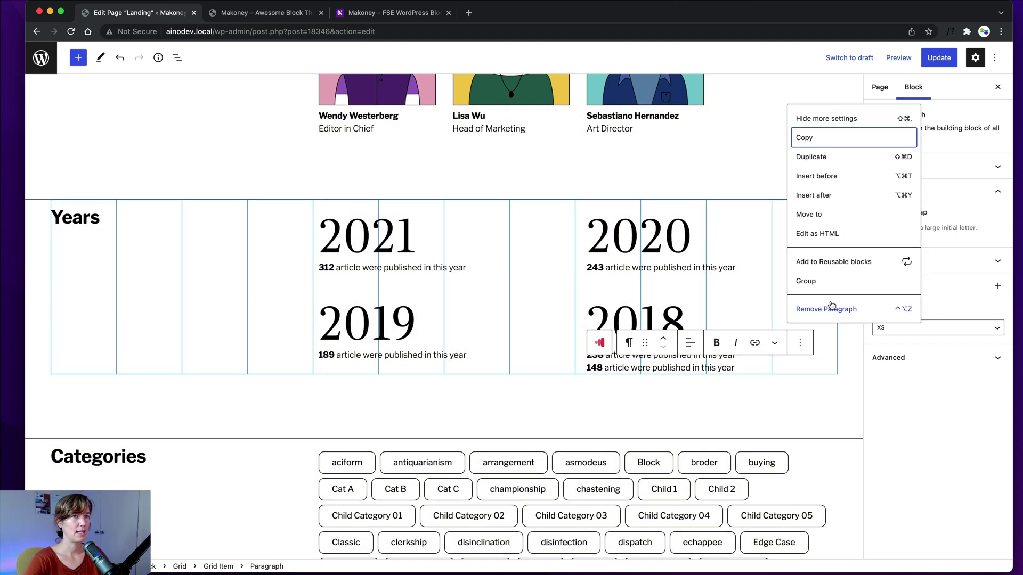
key(Return)
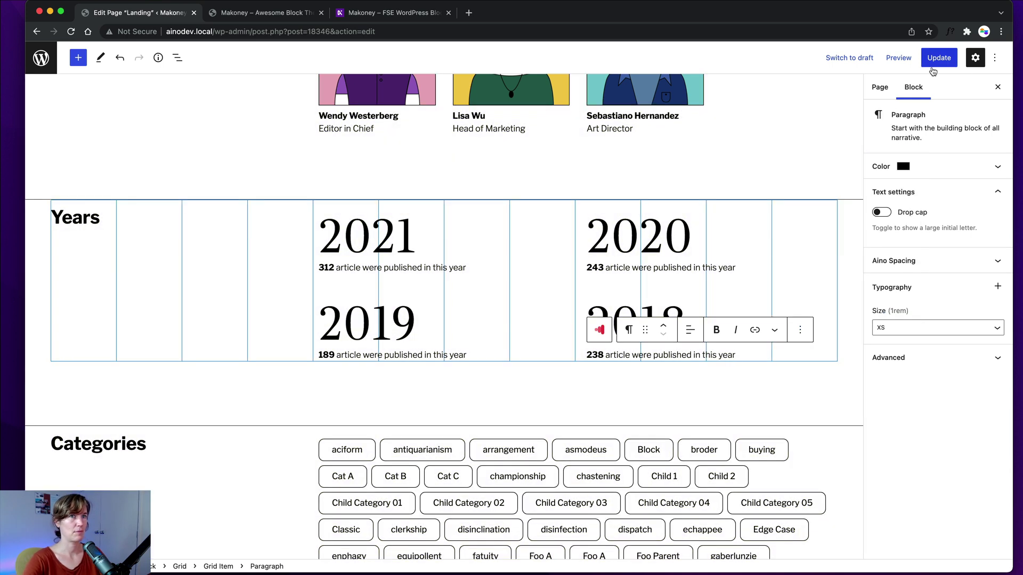
click(939, 58)
Inspect the block settings of the three portrait images in the Authors section
scroll(148, 151, up, 5)
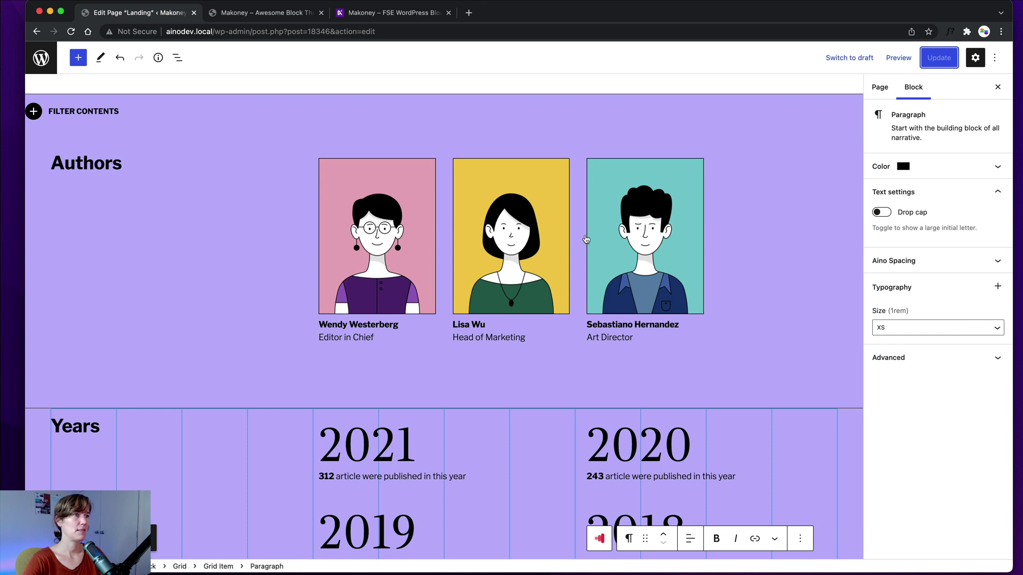
click(382, 218)
click(663, 237)
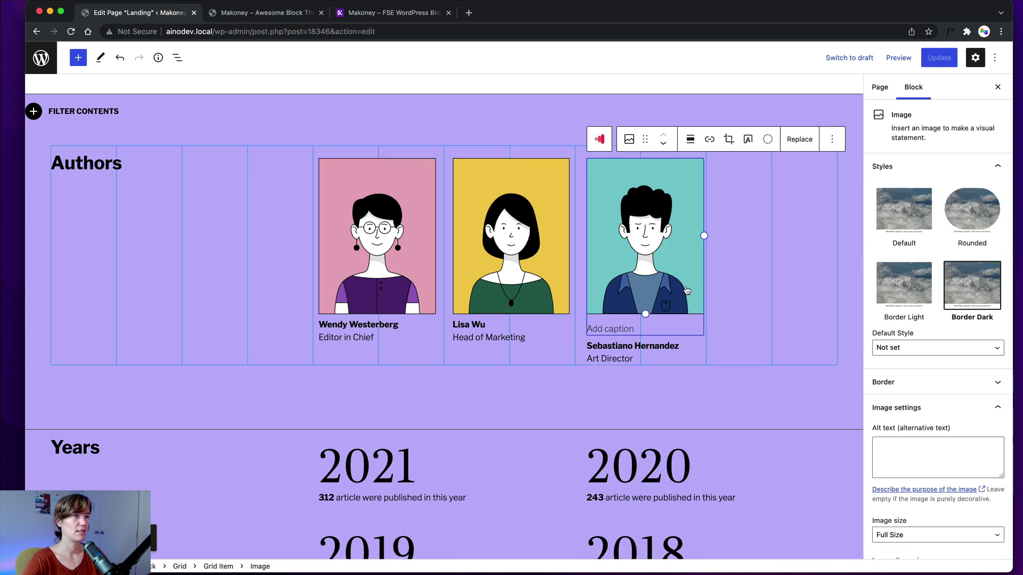
click(510, 237)
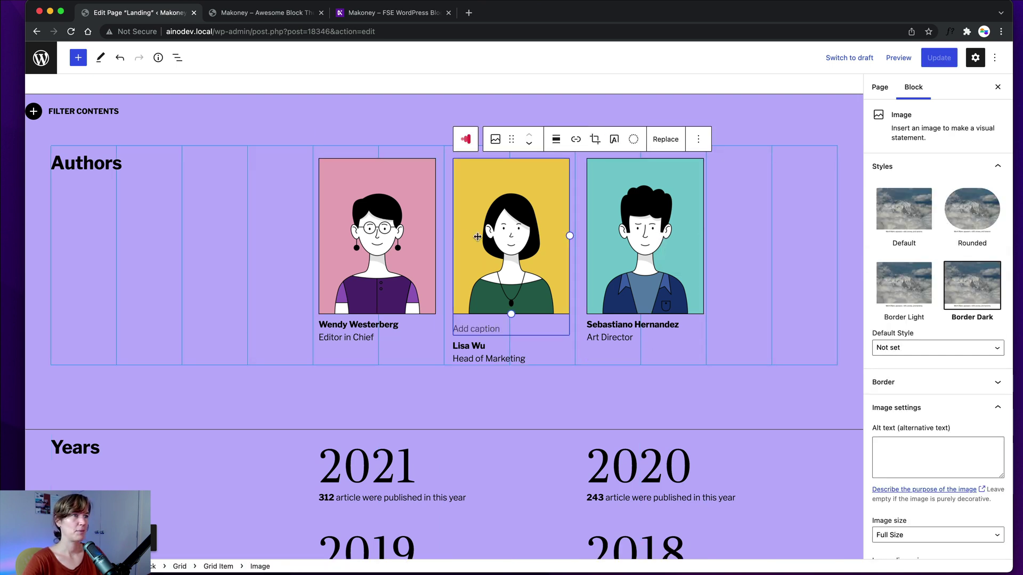
click(362, 226)
click(639, 252)
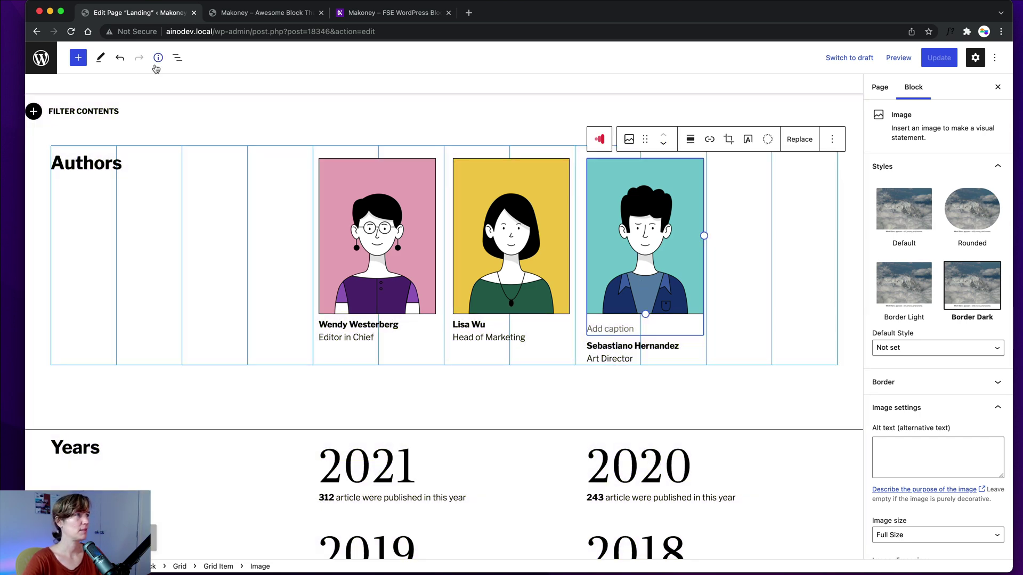
Show the page's block structure as a list and collapse the three author Grid Items of the Authors grid
click(177, 57)
scroll(123, 213, down, 5)
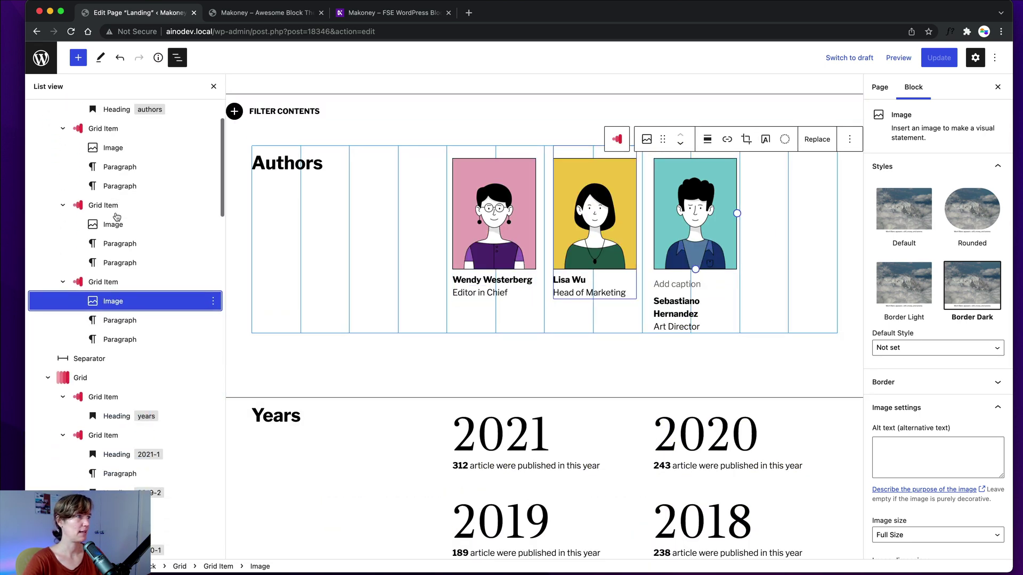
scroll(116, 217, up, 1)
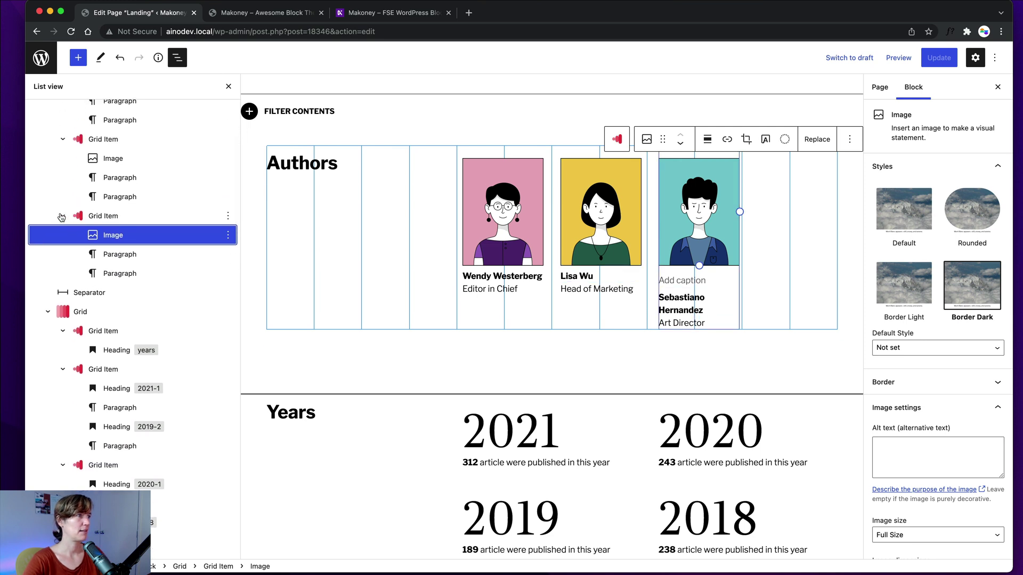
click(60, 212)
click(63, 196)
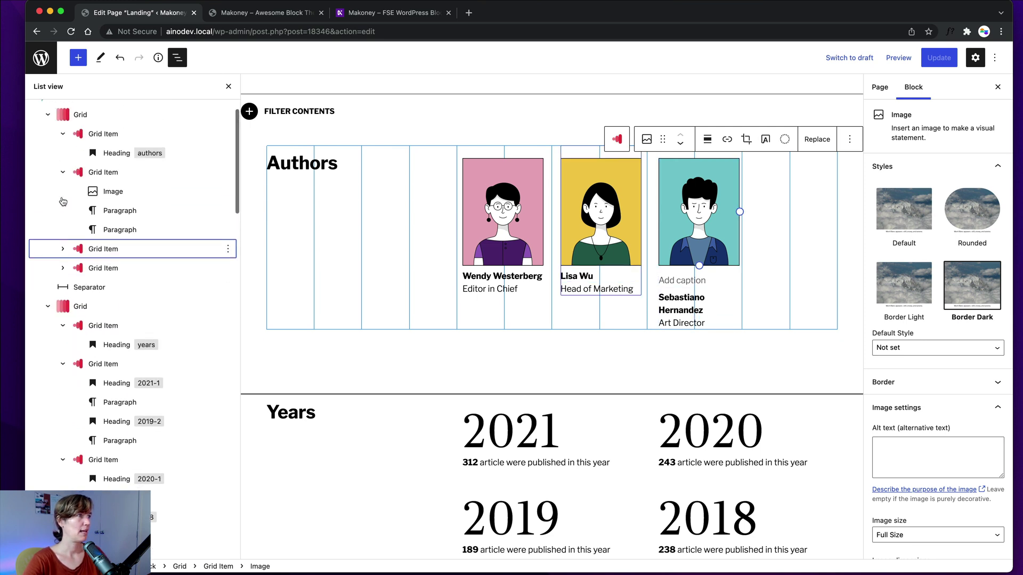
click(63, 175)
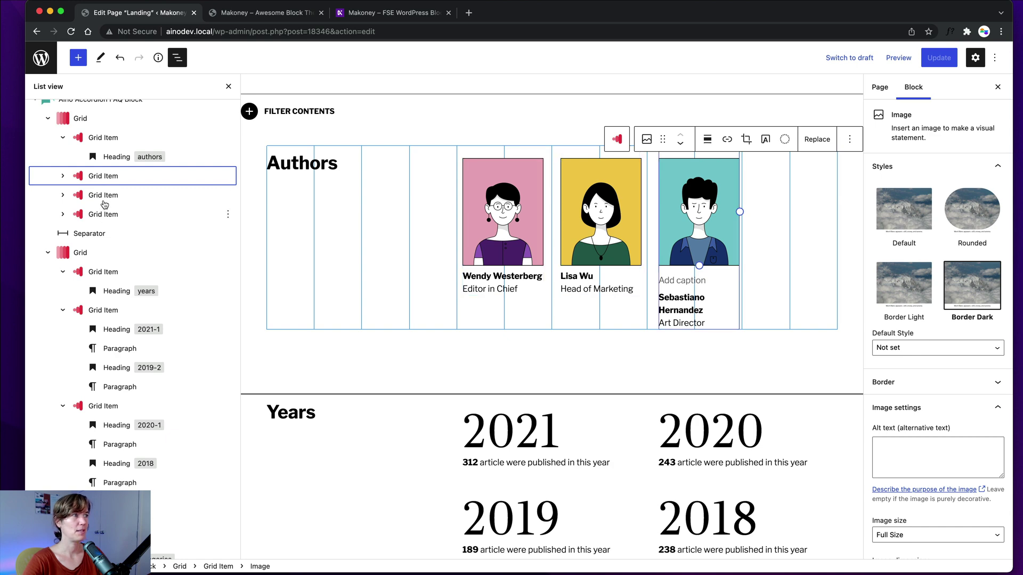
Duplicate the Art Director's Grid Item in the Authors grid and collapse the extra item in the block list
click(98, 216)
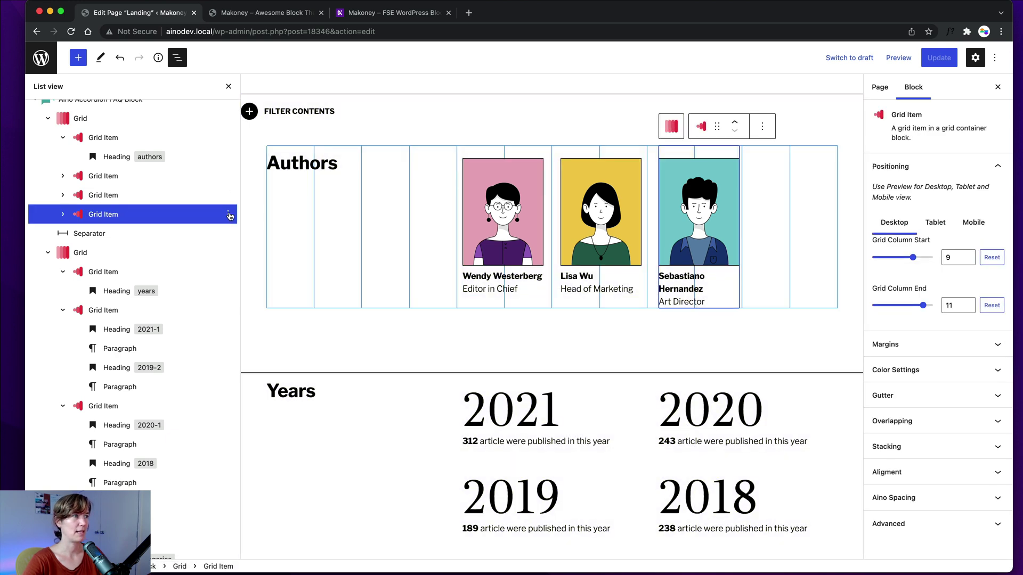
click(230, 215)
click(238, 282)
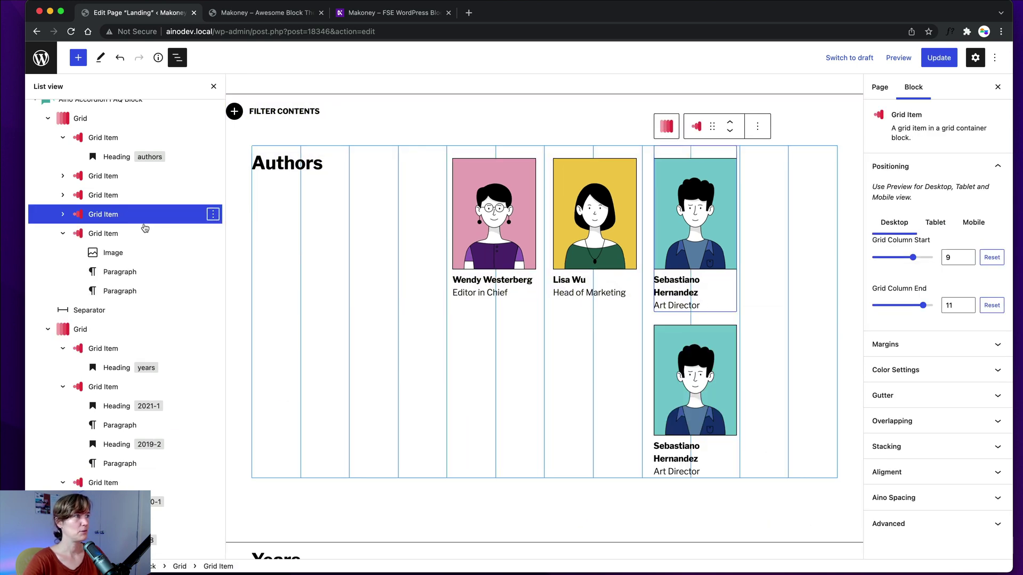
click(64, 235)
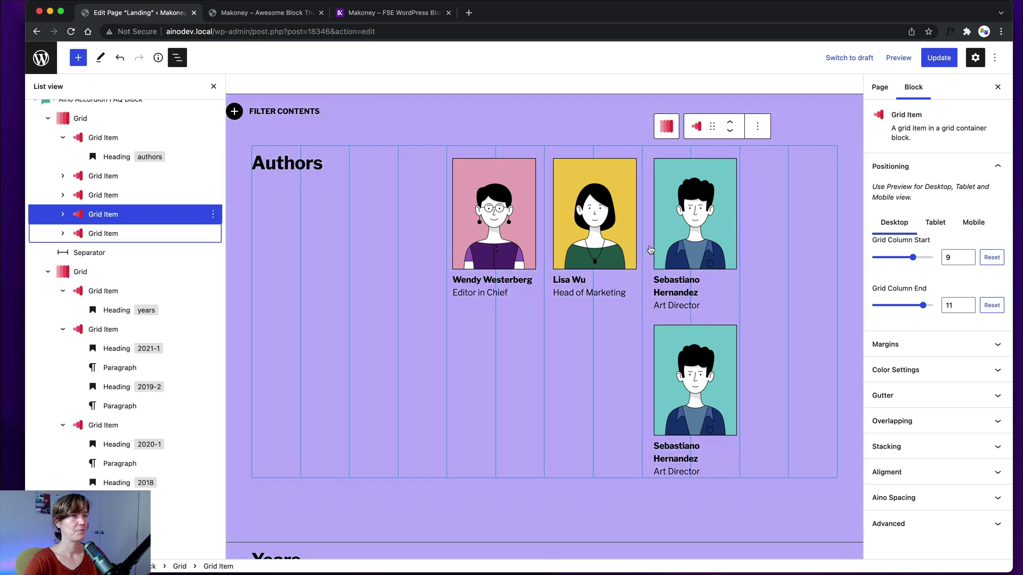
Position the duplicated author Grid Item from grid column 11 to 13 for both desktop and tablet
click(711, 340)
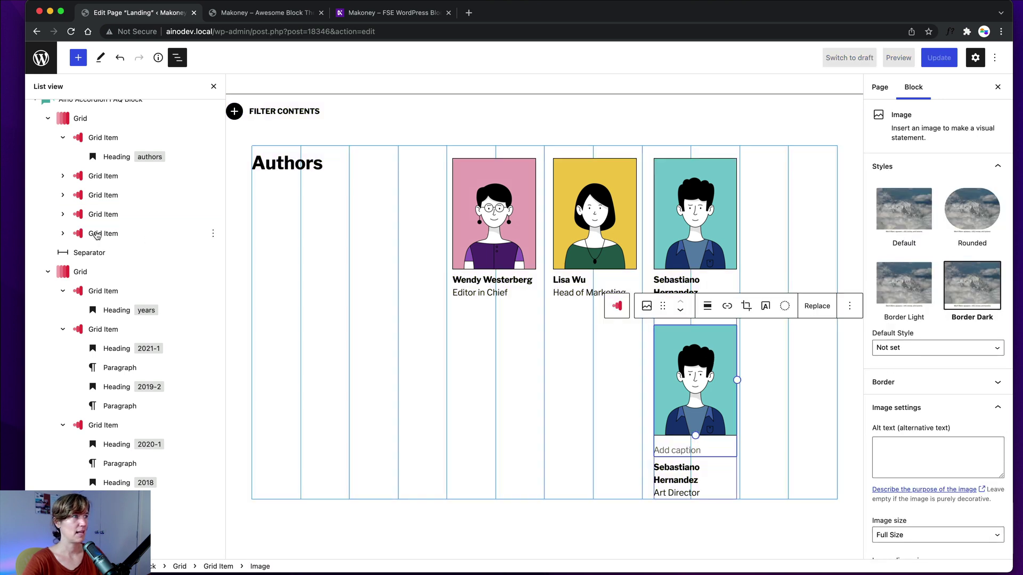
click(96, 235)
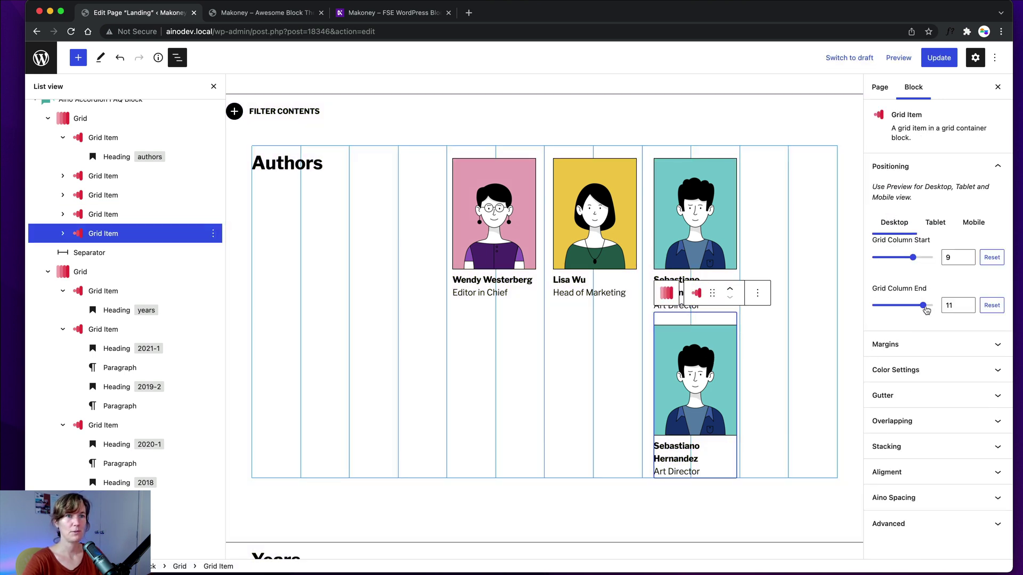
drag(926, 310, 935, 310)
drag(914, 261, 922, 258)
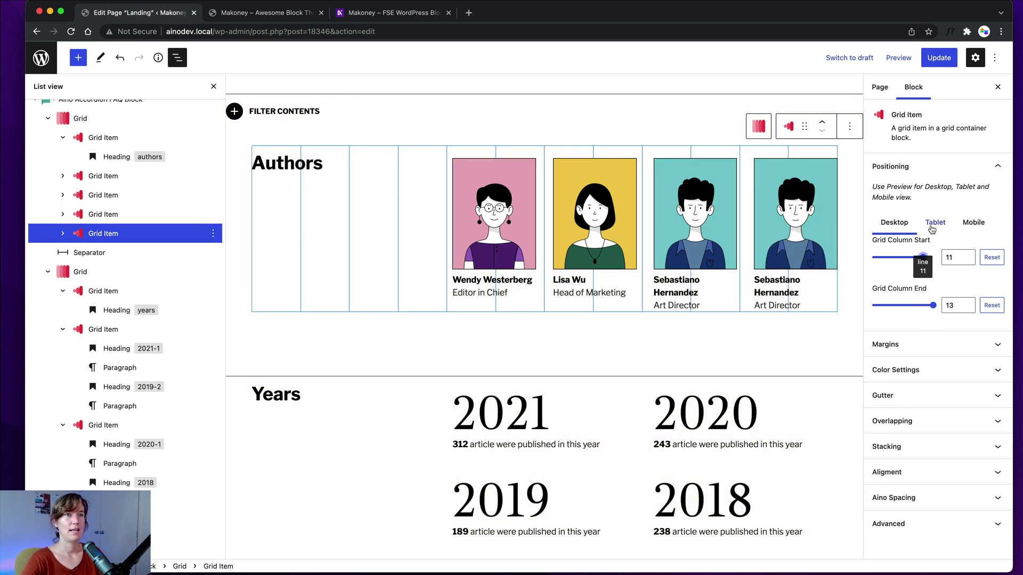
click(932, 229)
drag(928, 312, 933, 308)
drag(916, 263, 923, 261)
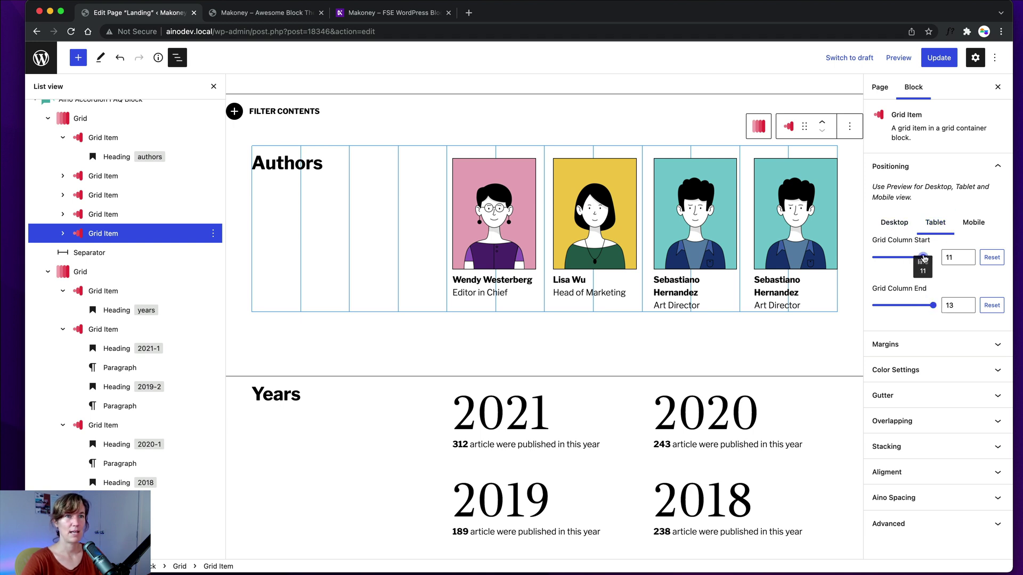
Set the duplicated author Grid Item's mobile position to start at column 7 and end at column 13
click(969, 224)
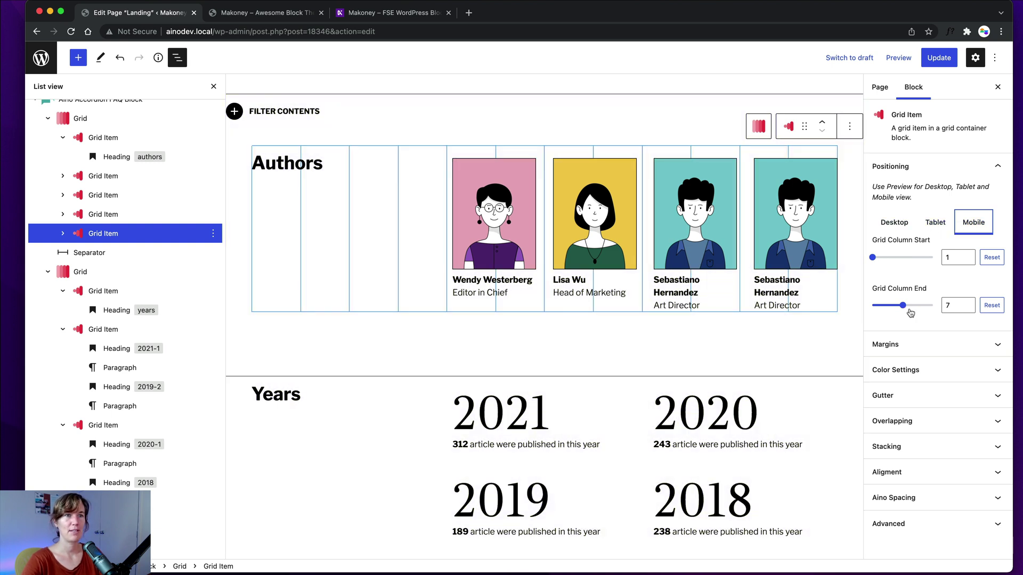
drag(903, 306, 959, 309)
drag(884, 261, 902, 260)
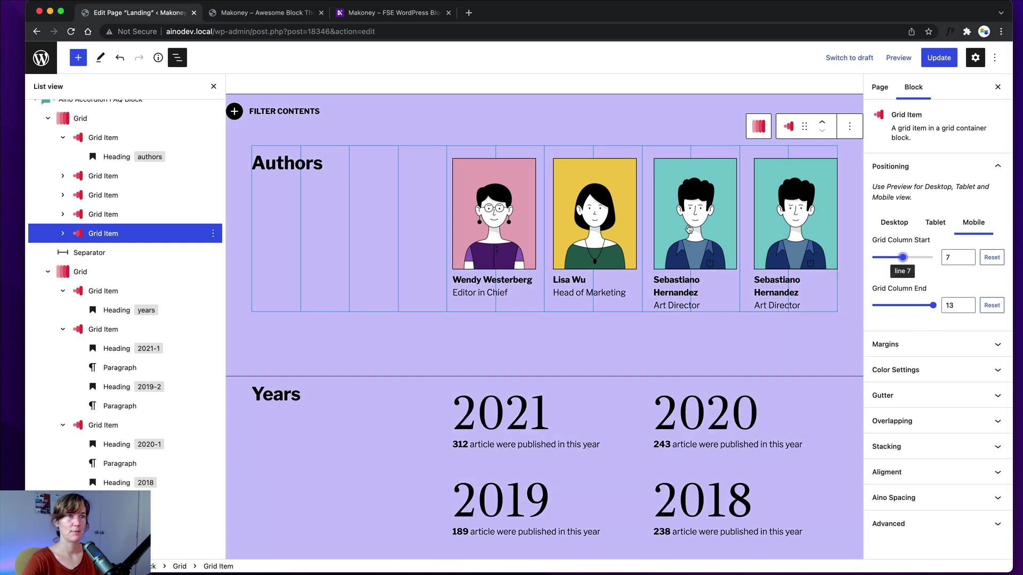
Check the tablet and mobile column positions of the Head of Marketing's Grid Item
click(610, 232)
click(130, 197)
click(972, 223)
click(935, 223)
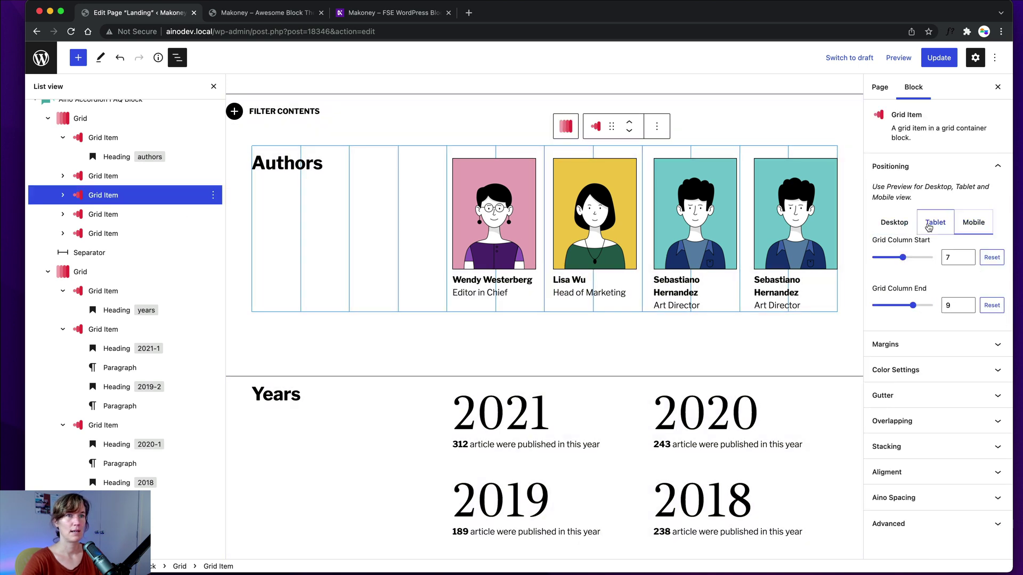
click(968, 226)
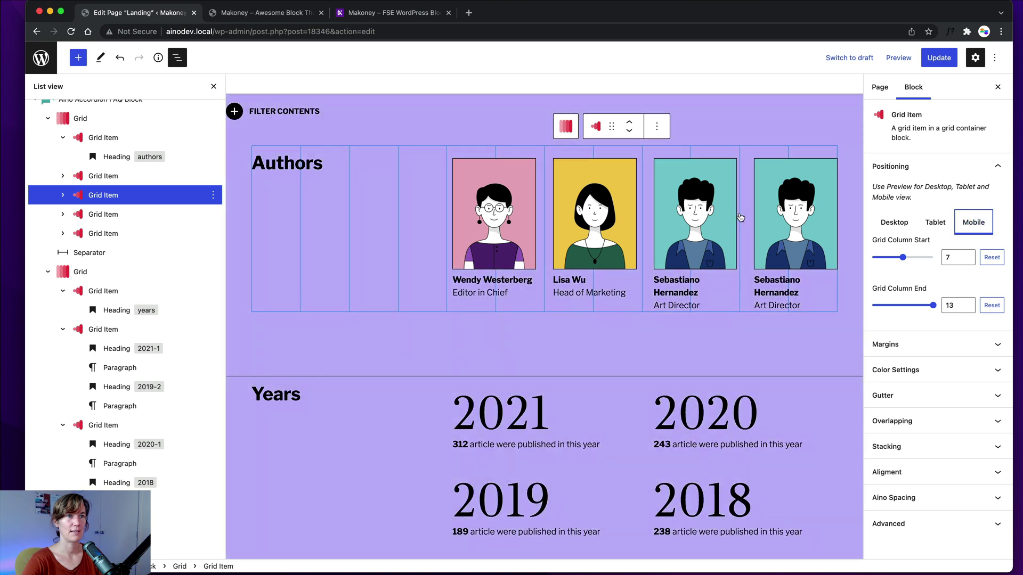
Set the mobile Grid Column End of the duplicated author Grid Item to 9 and update the page
click(779, 222)
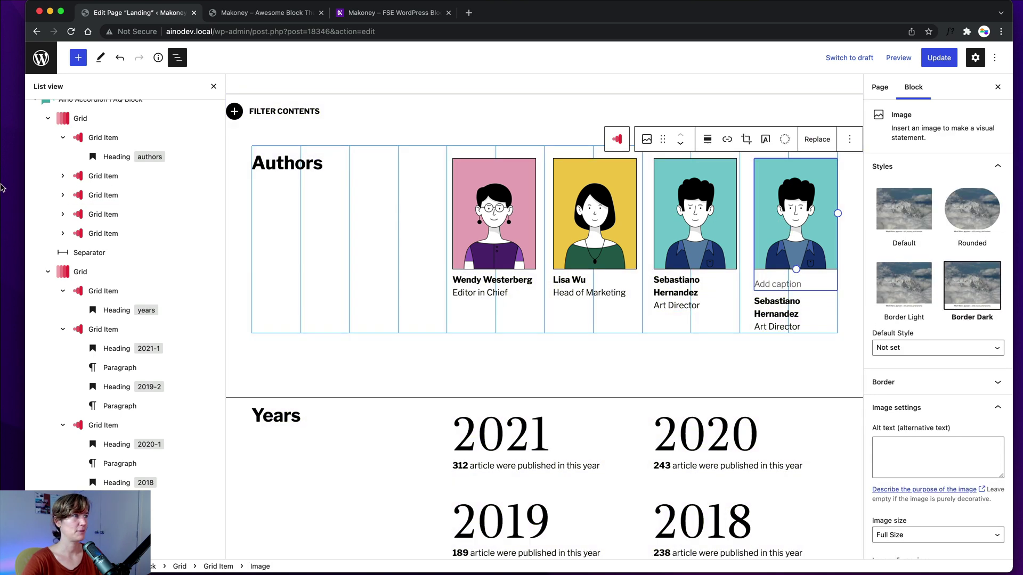
click(791, 279)
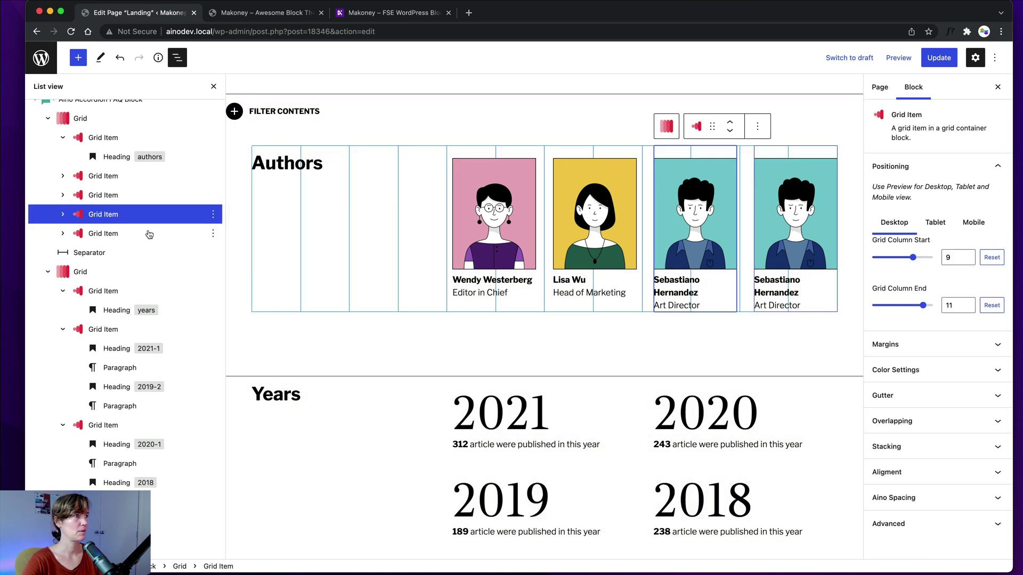
click(149, 234)
click(970, 224)
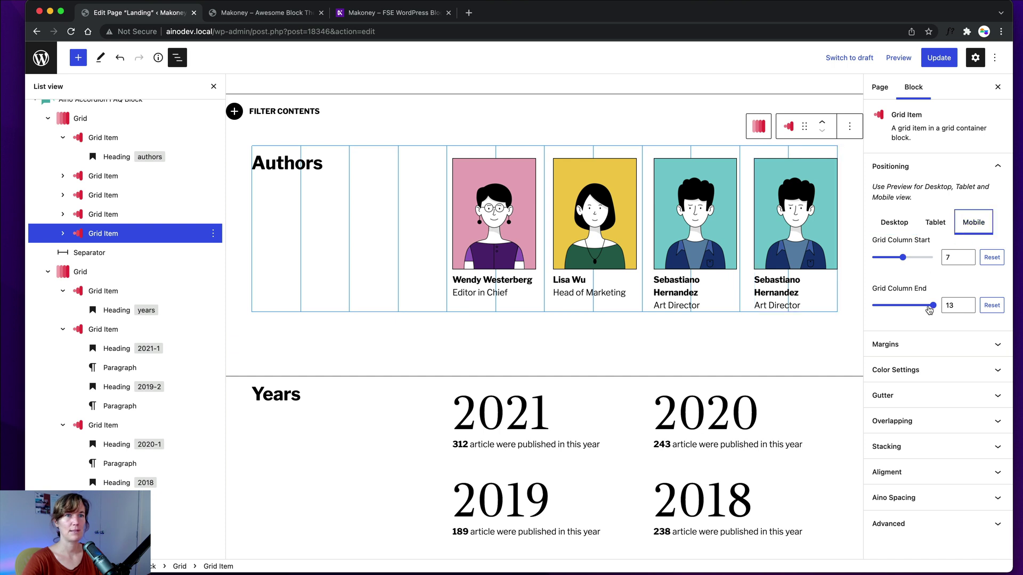
drag(927, 312, 918, 314)
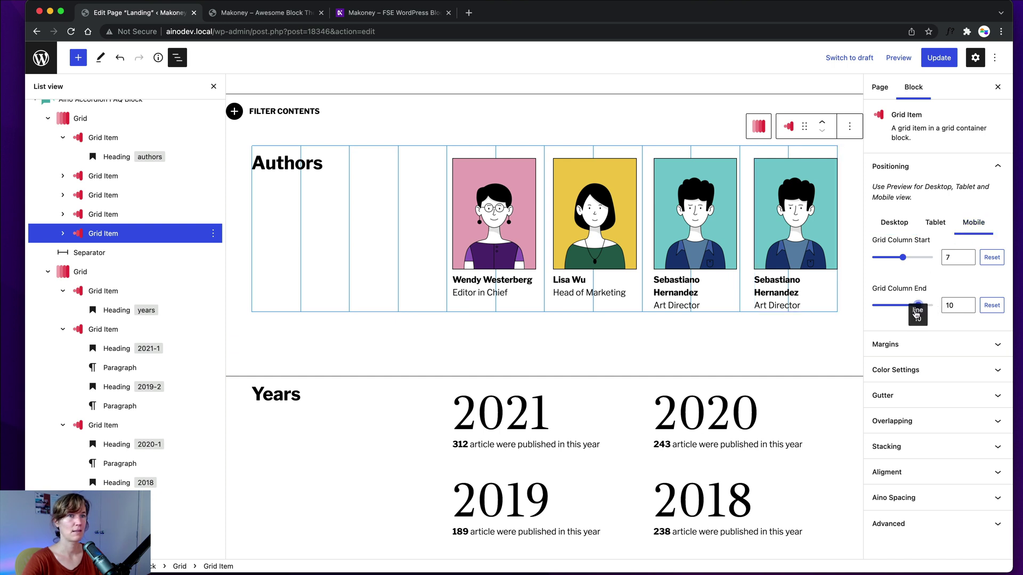
click(967, 308)
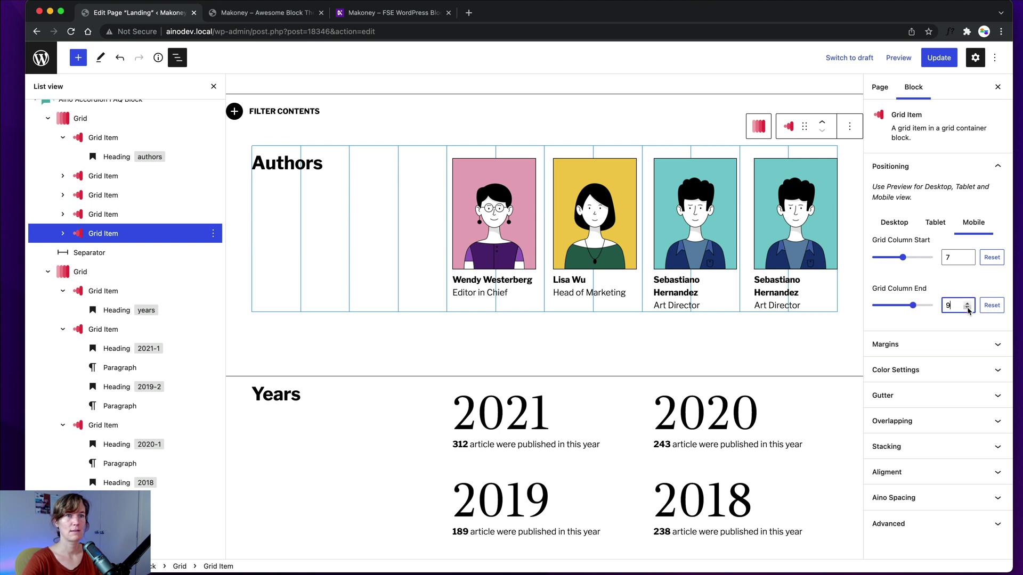
click(938, 57)
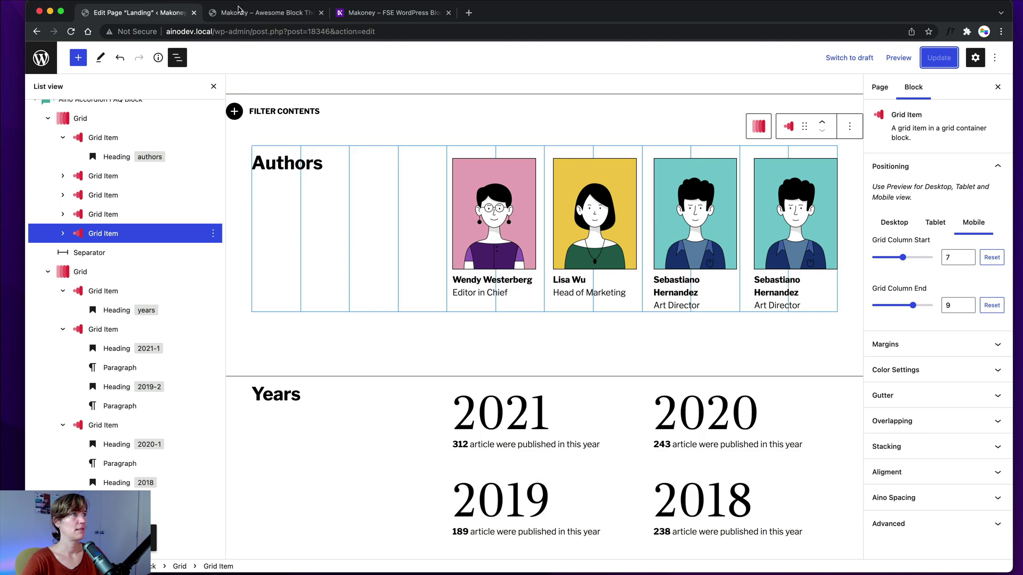
Review the Authors and Years sections inside the Filter Contents toggle on the live site, then collapse the toggle
click(241, 8)
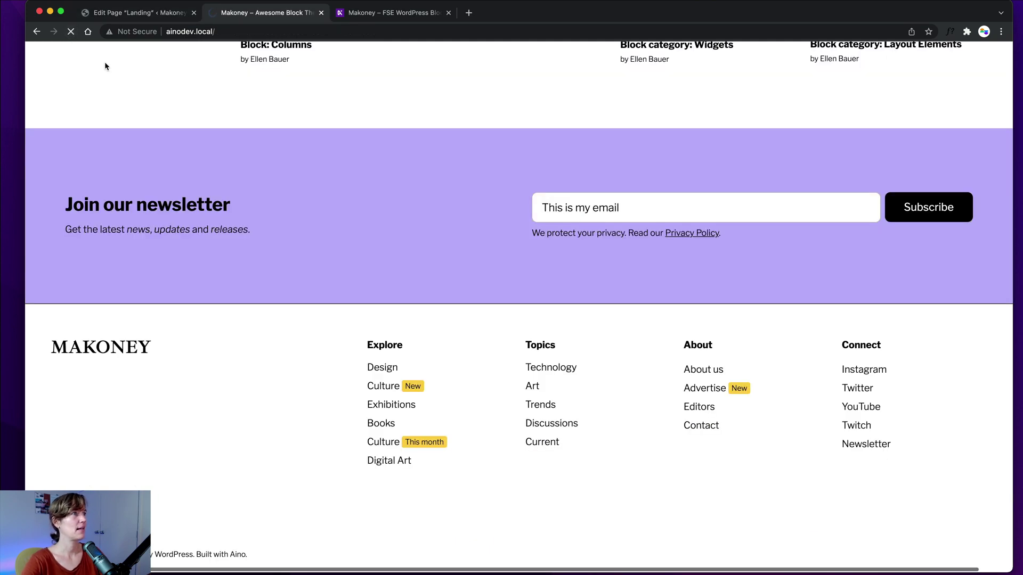
scroll(96, 226, down, 20)
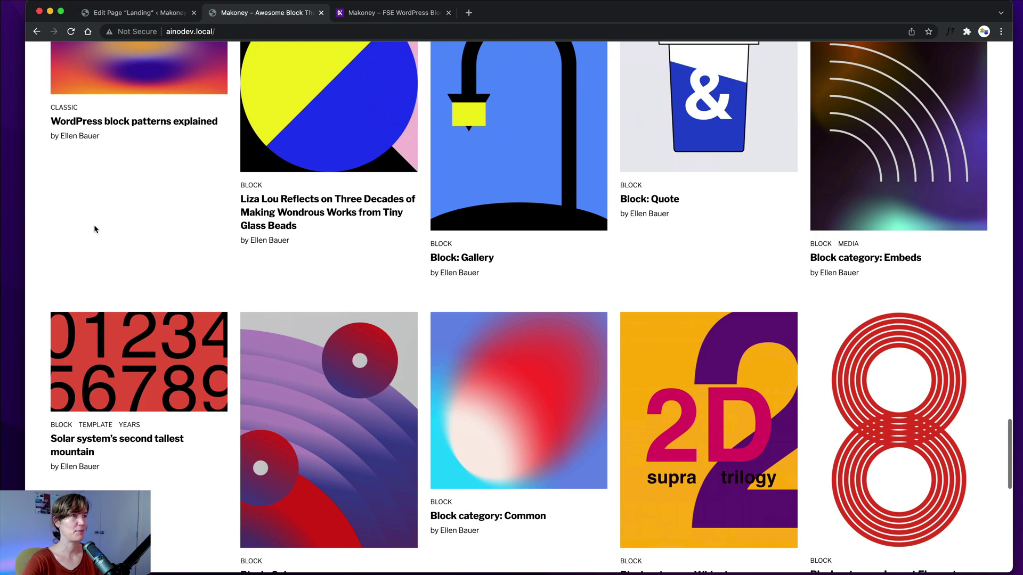
scroll(97, 228, up, 20)
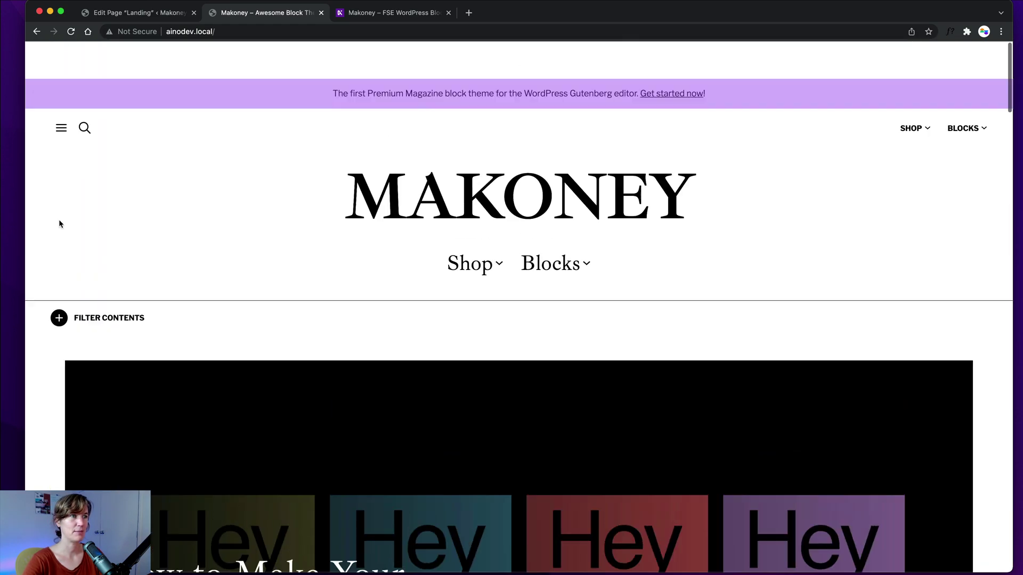
scroll(148, 222, down, 15)
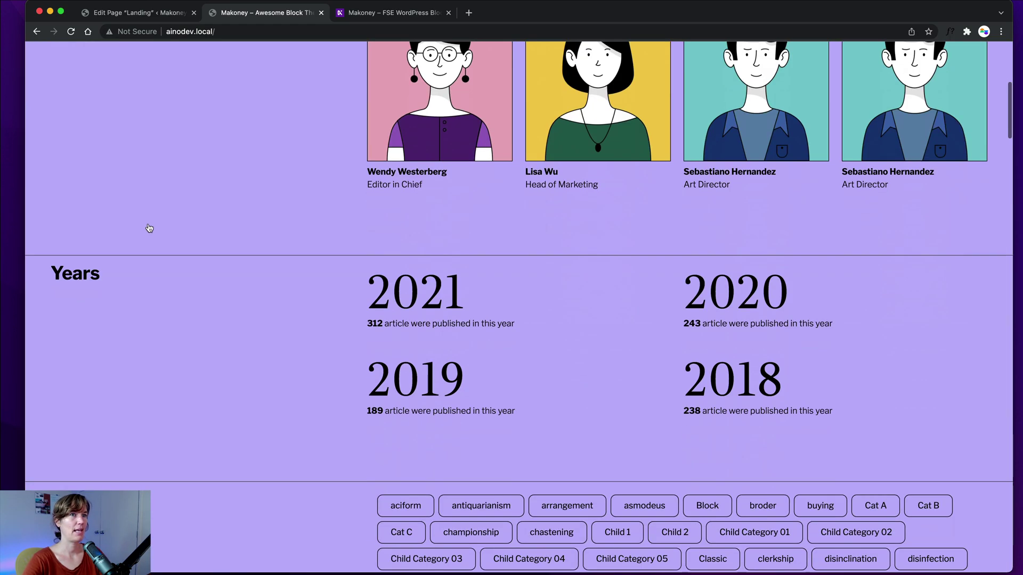
scroll(149, 228, up, 15)
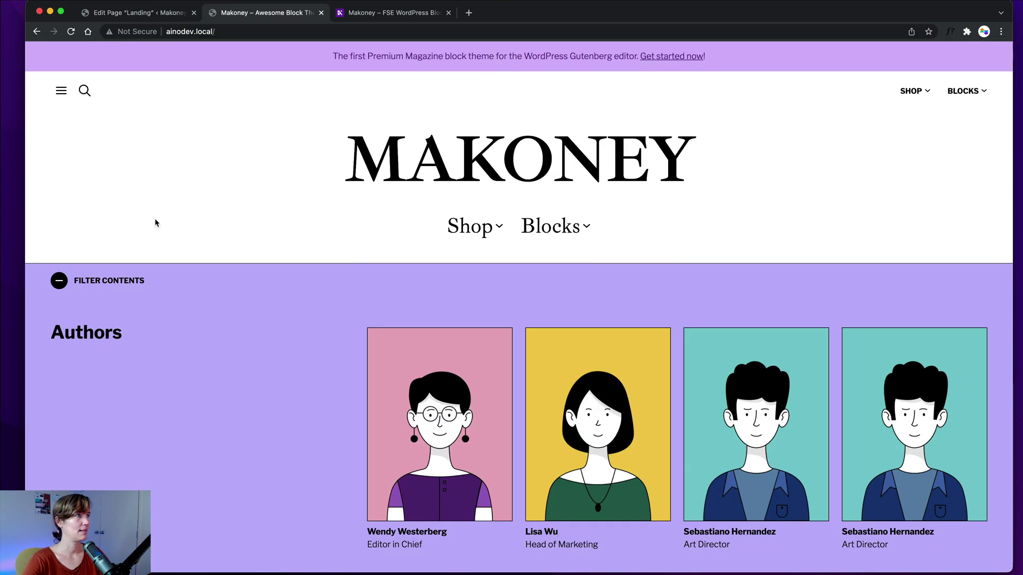
click(82, 299)
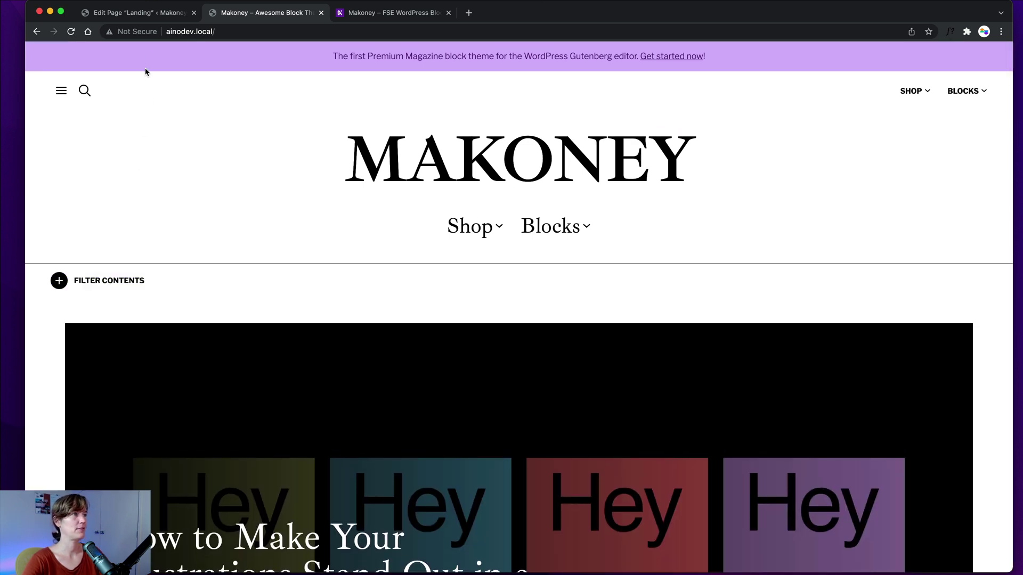
Return to the page editor and remove the whole Aino Accordion FAQ Block from the Landing page
click(158, 13)
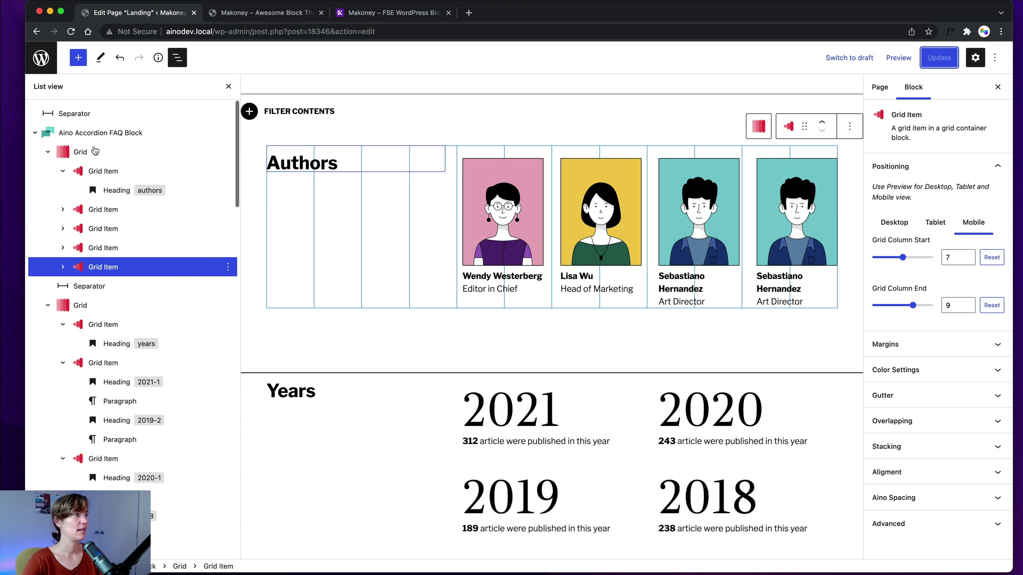
click(35, 135)
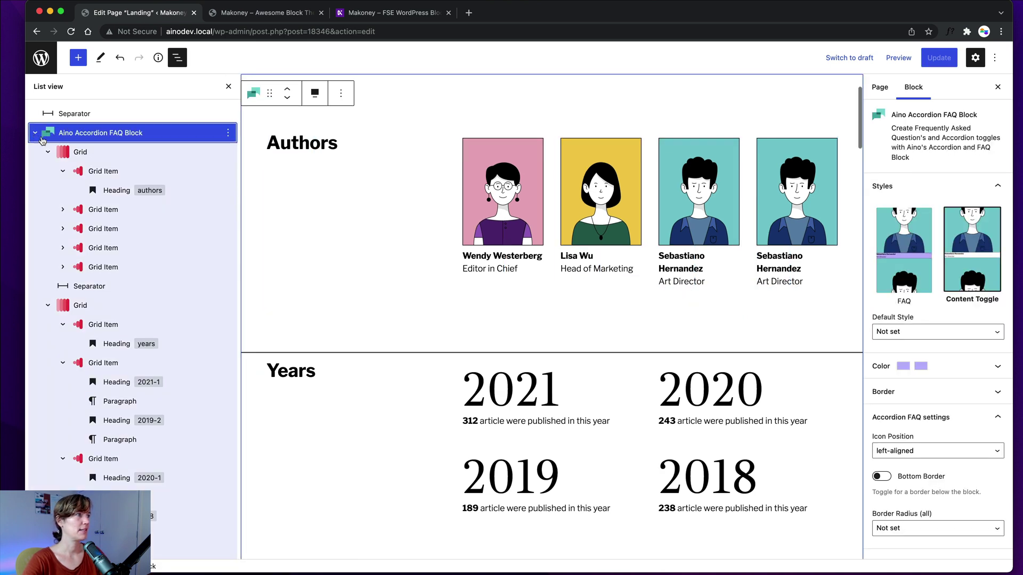
click(35, 134)
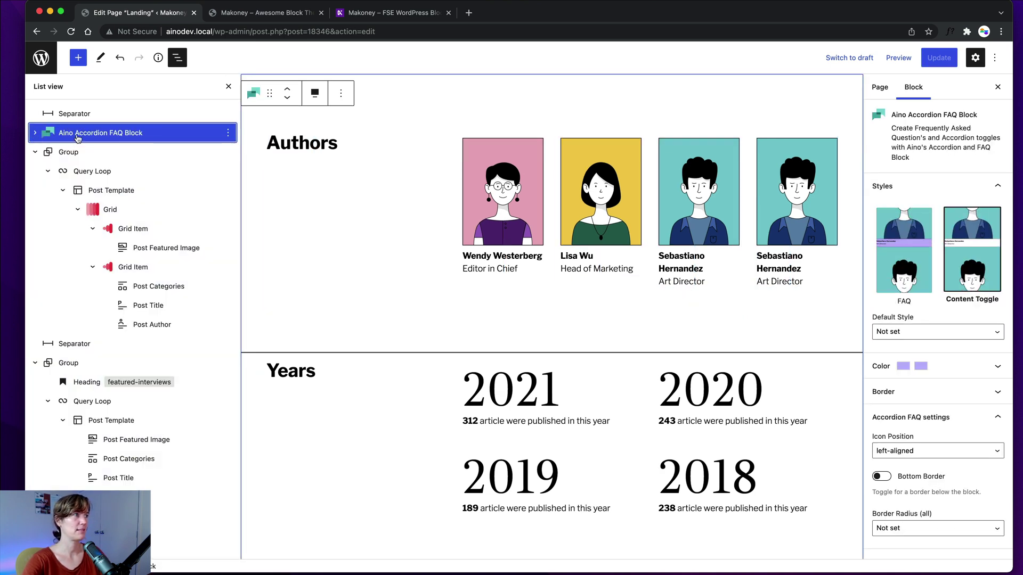
click(107, 140)
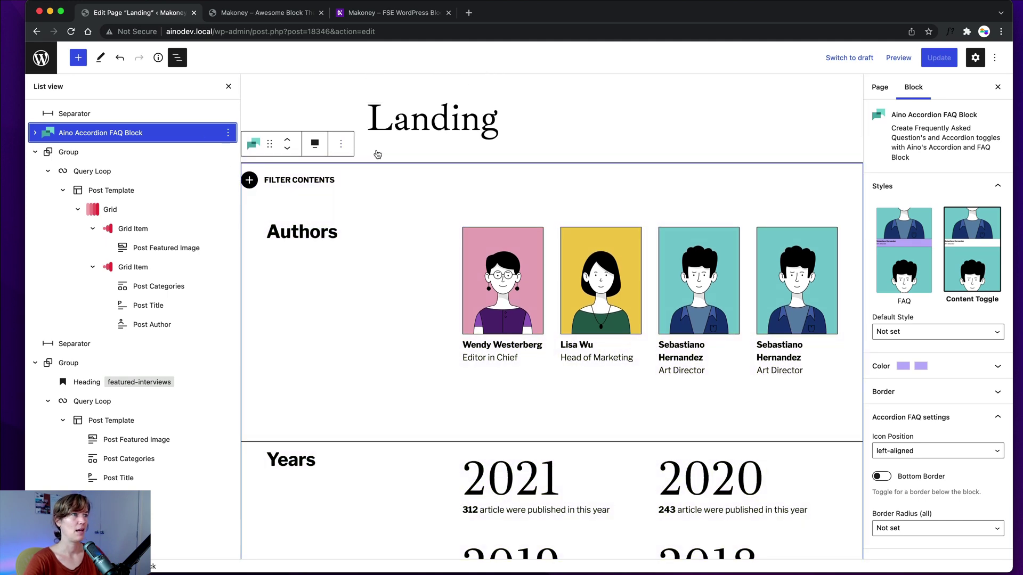
click(341, 144)
click(386, 376)
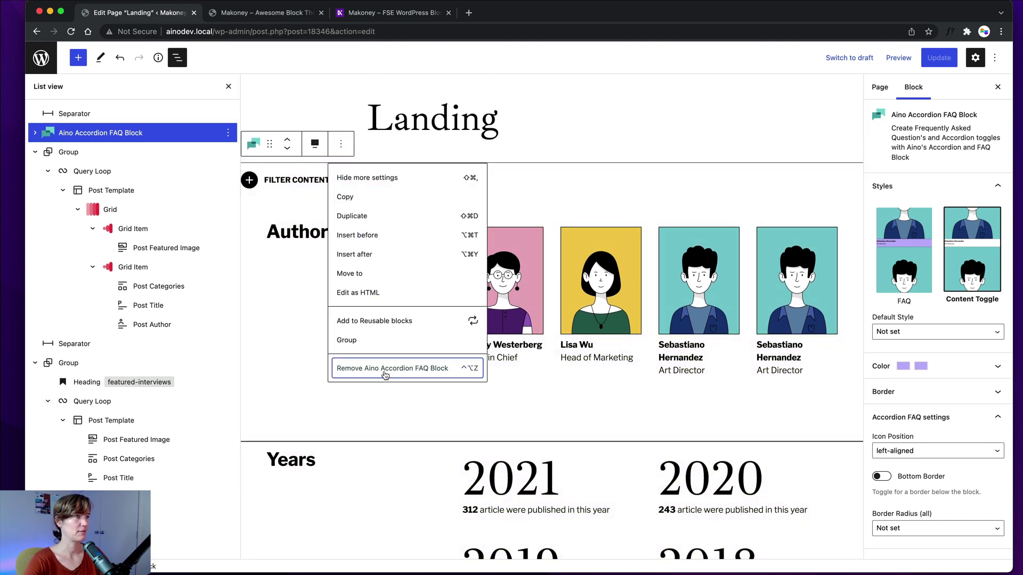
click(385, 376)
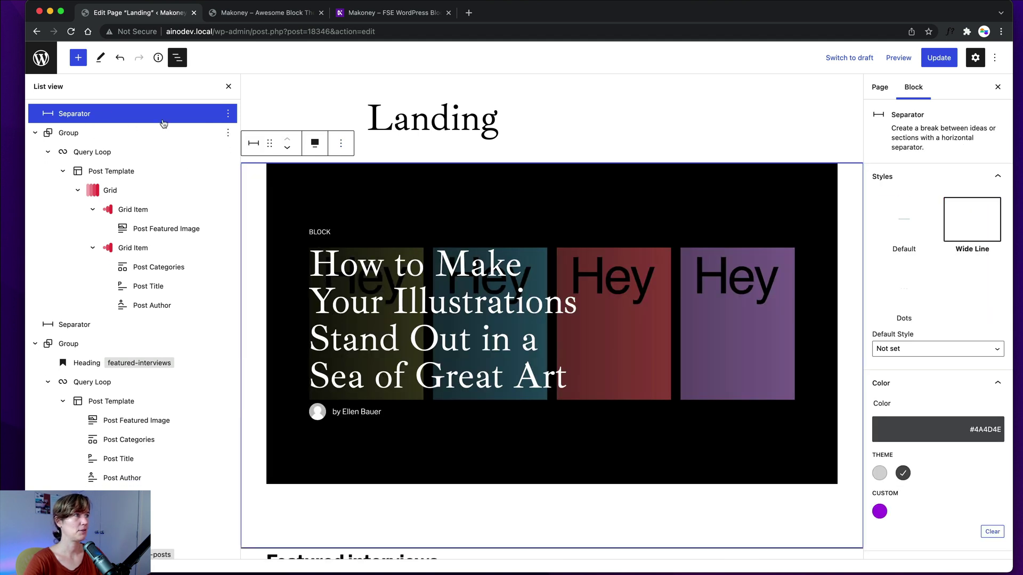
Remove the Separator at the start of the page and update the page
click(228, 113)
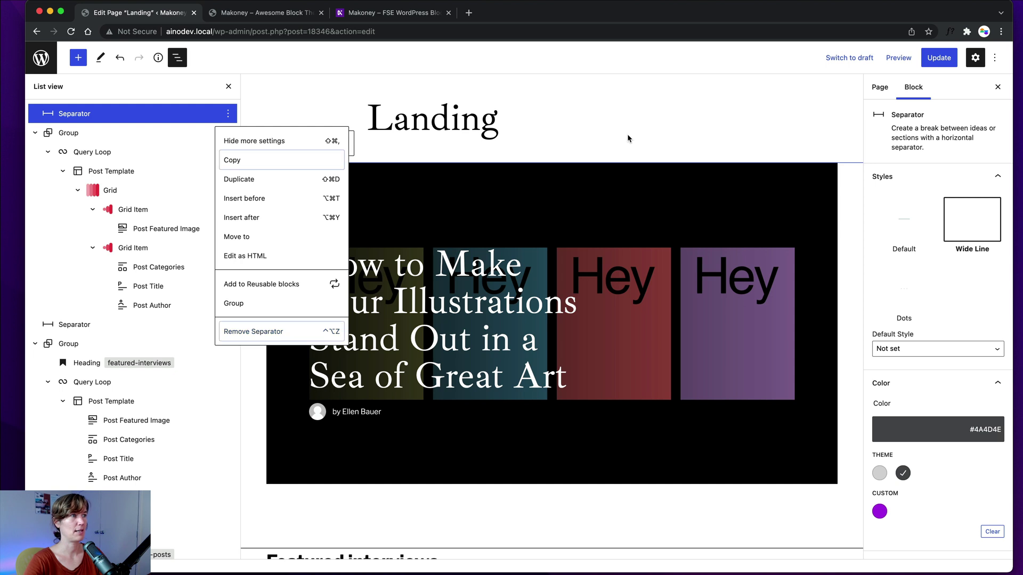
key(ctrl+alt+z)
click(937, 58)
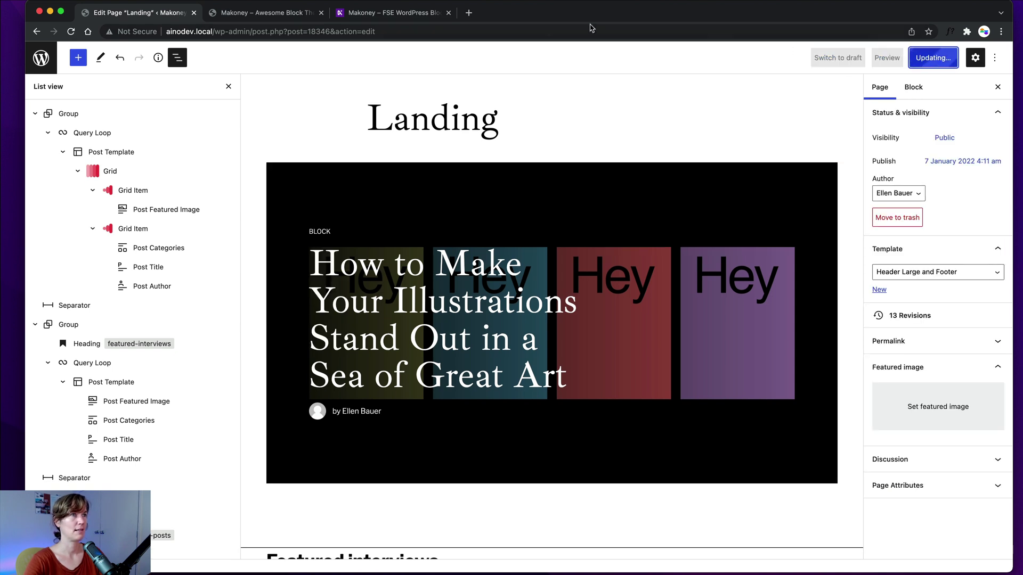
Reload the live site and review the page from the header down to Editor's Picks
click(240, 14)
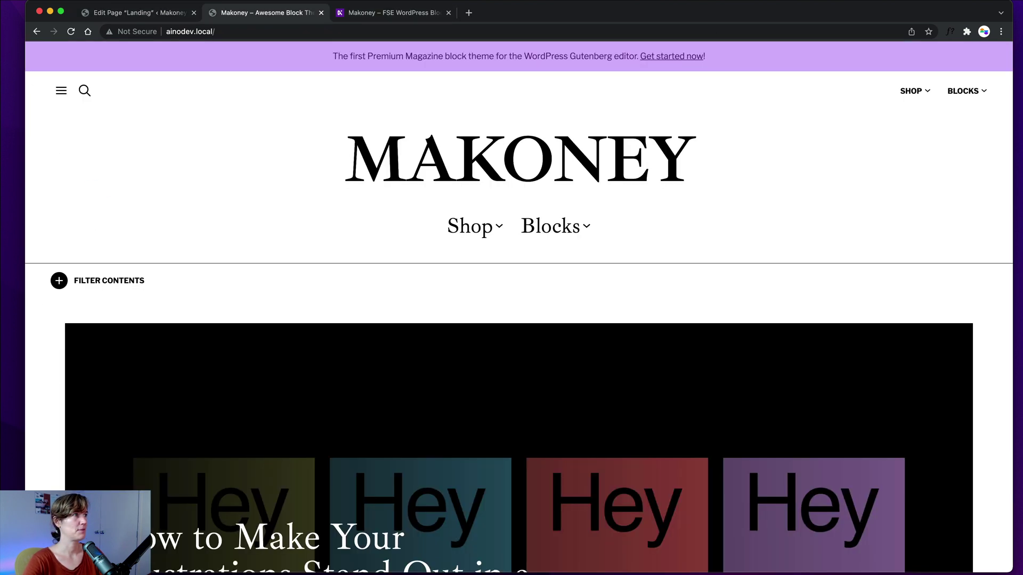
click(71, 32)
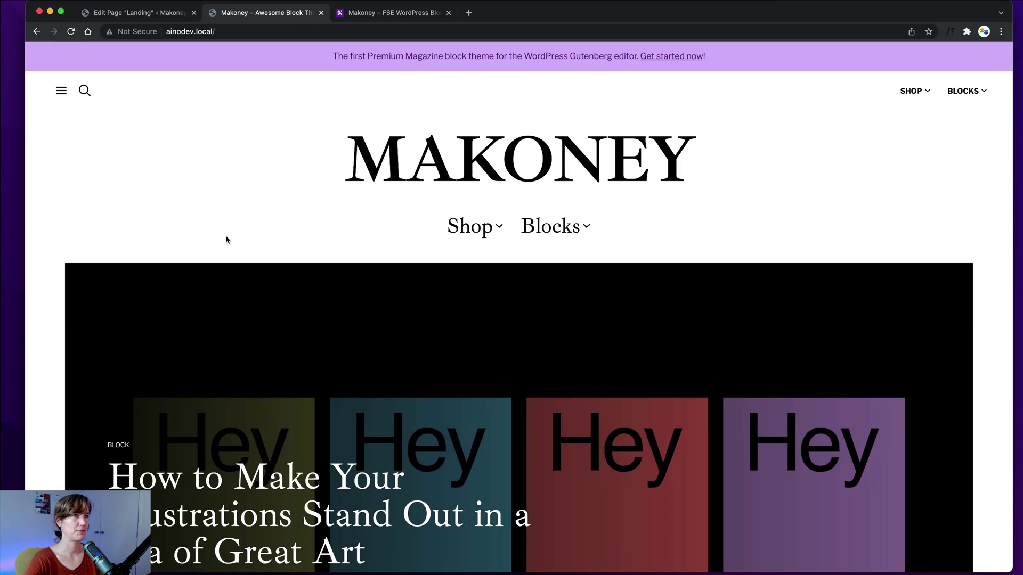
scroll(93, 220, down, 10)
scroll(95, 220, down, 8)
scroll(144, 244, up, 15)
scroll(154, 246, down, 20)
scroll(160, 247, down, 20)
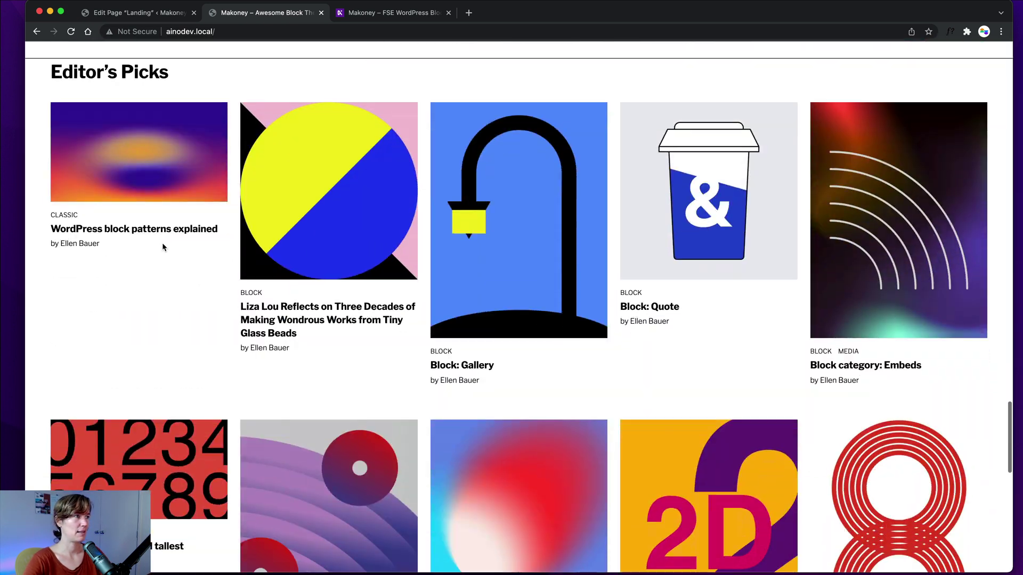
scroll(163, 246, up, 20)
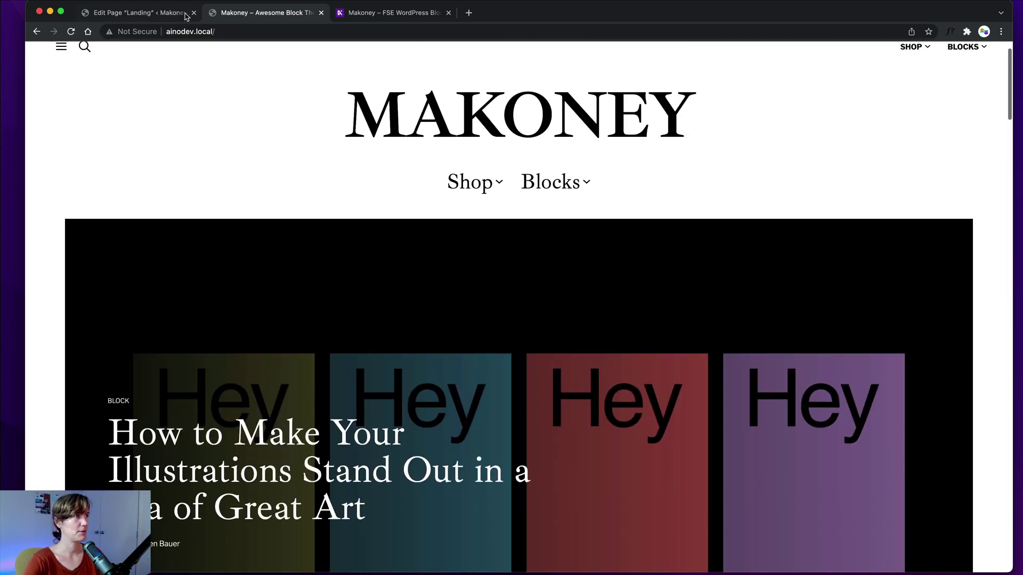
Return to the Landing page editor, close the List View and show the Blog category of block patterns
click(162, 16)
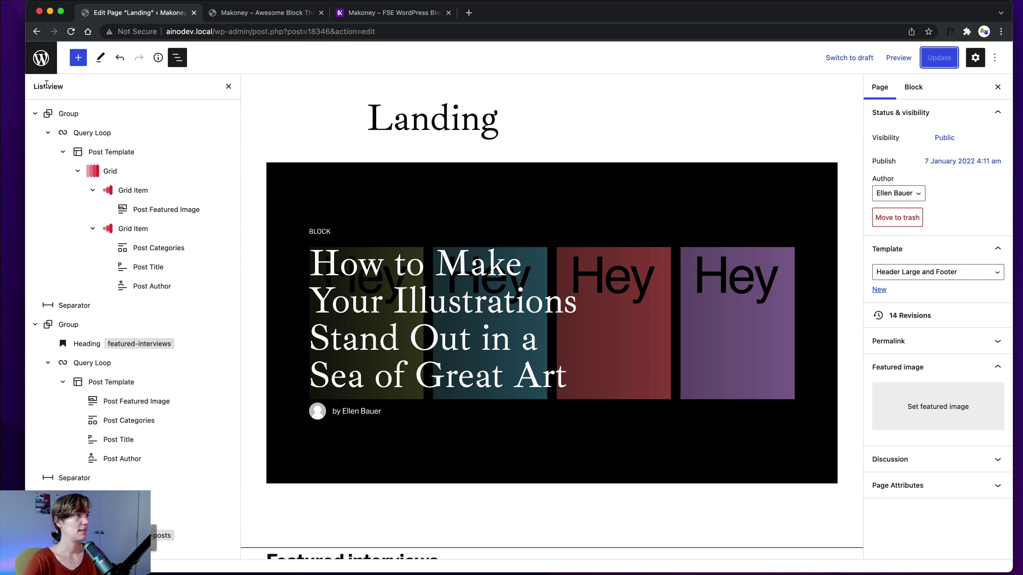
click(228, 87)
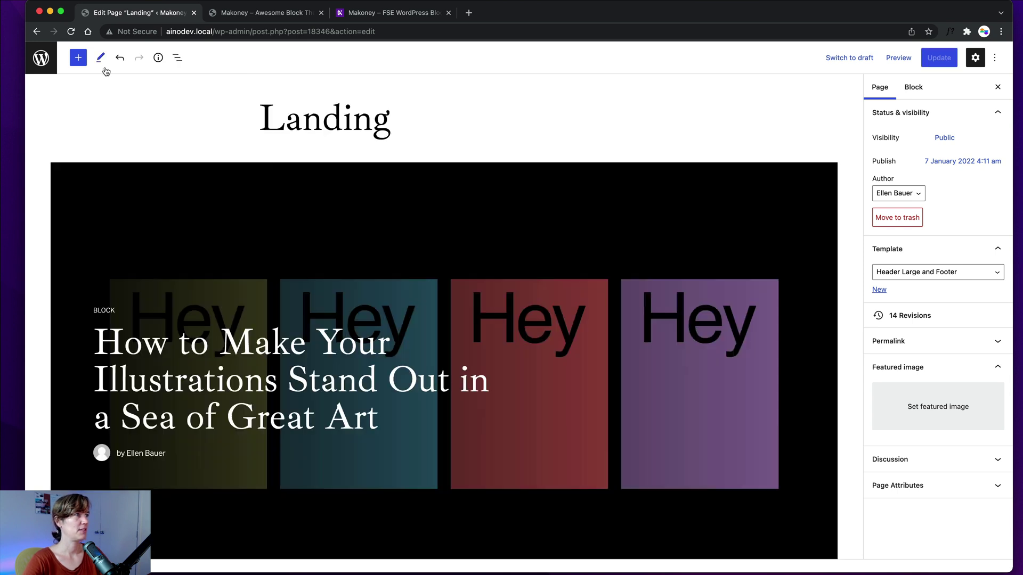
click(78, 57)
click(99, 124)
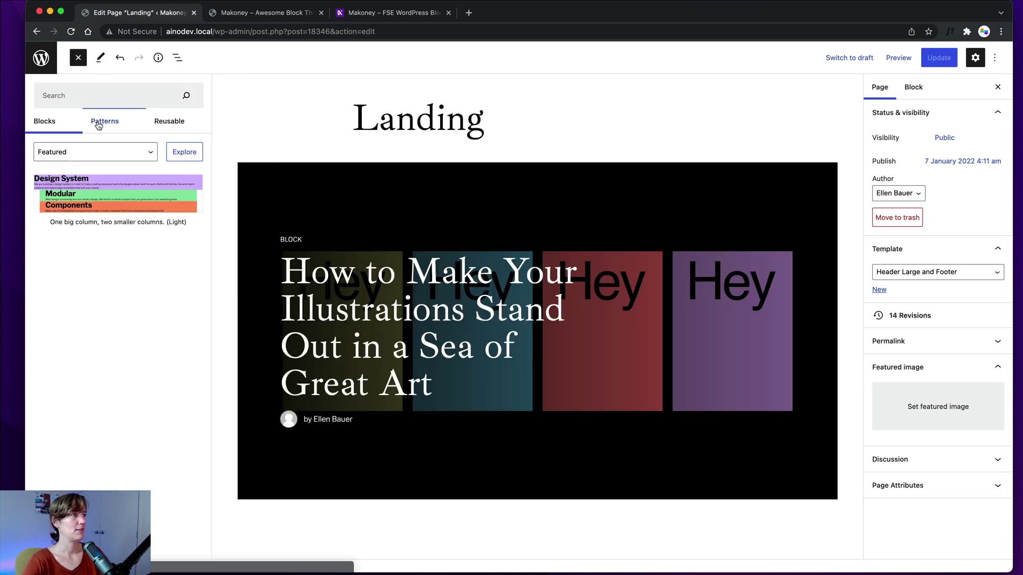
click(88, 153)
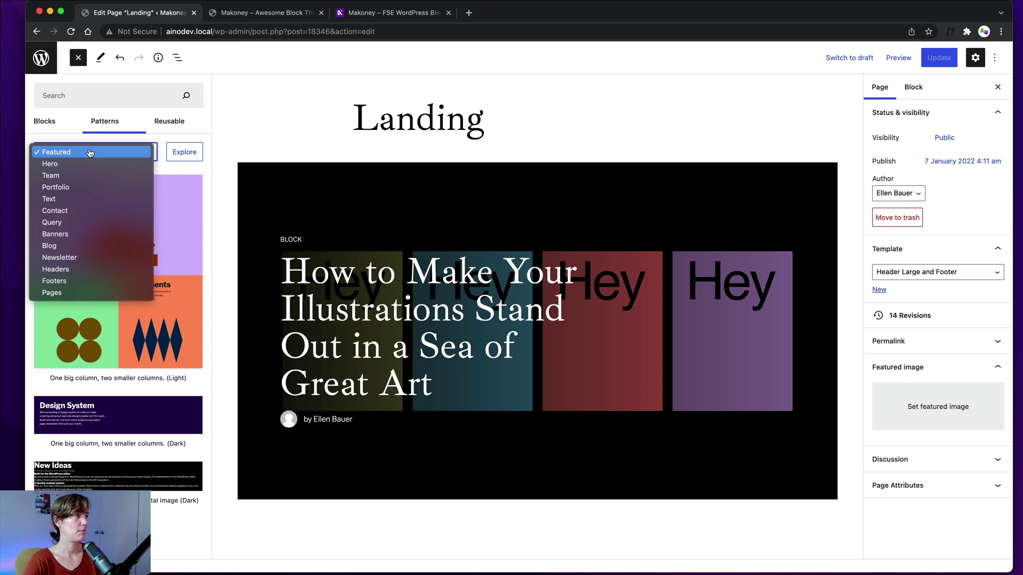
click(82, 247)
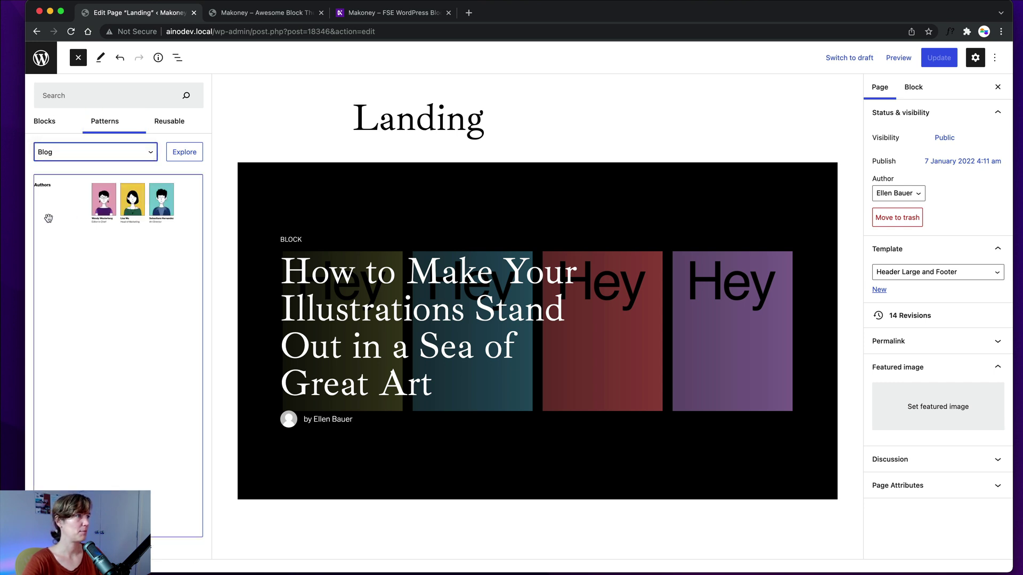
Review the Blog patterns, including the wide tag cloud, Categories wide and the combined authors, years and tags filter pattern, then close the inserter
scroll(51, 314, down, 15)
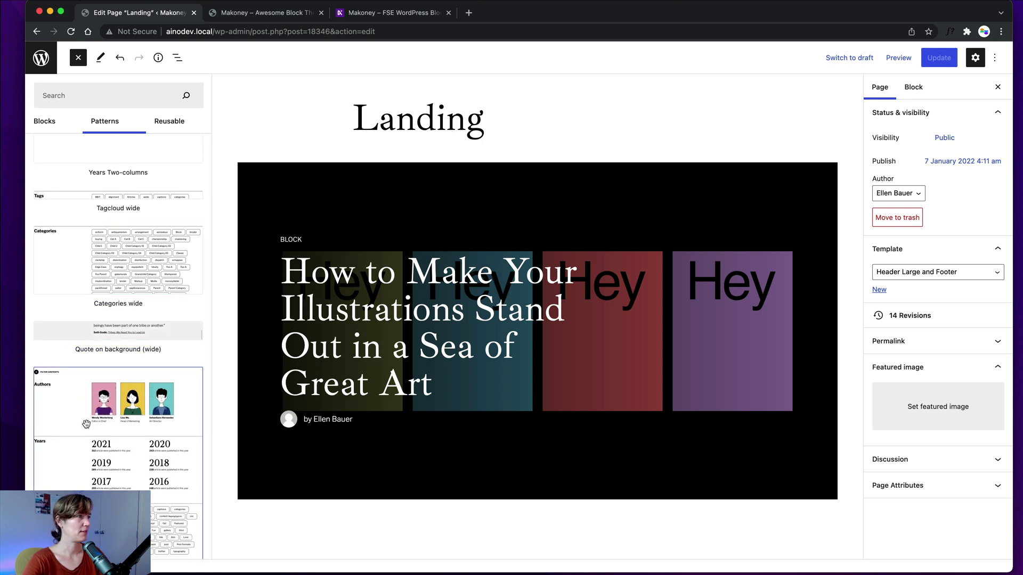
scroll(82, 413, down, 5)
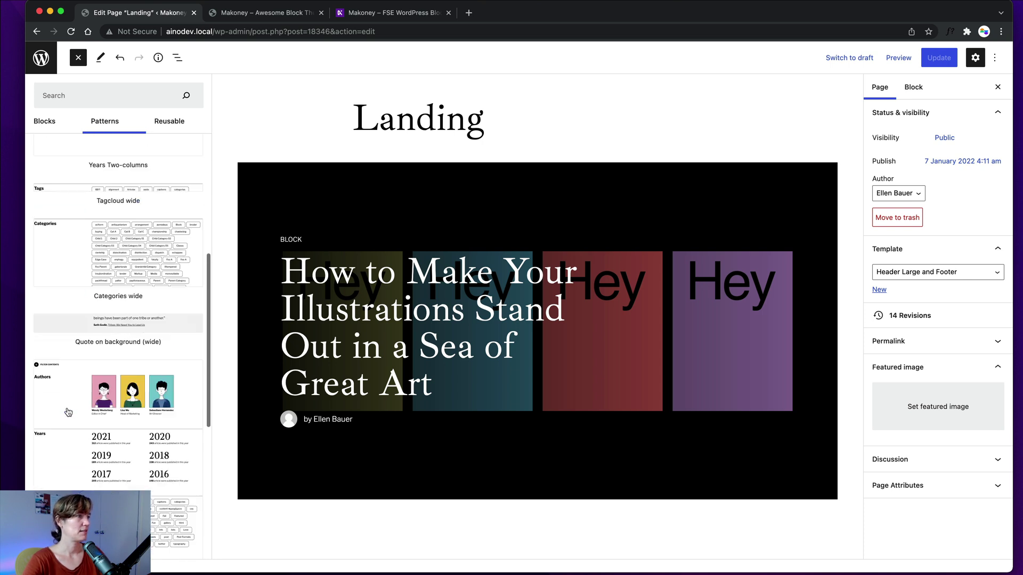
scroll(83, 282, up, 6)
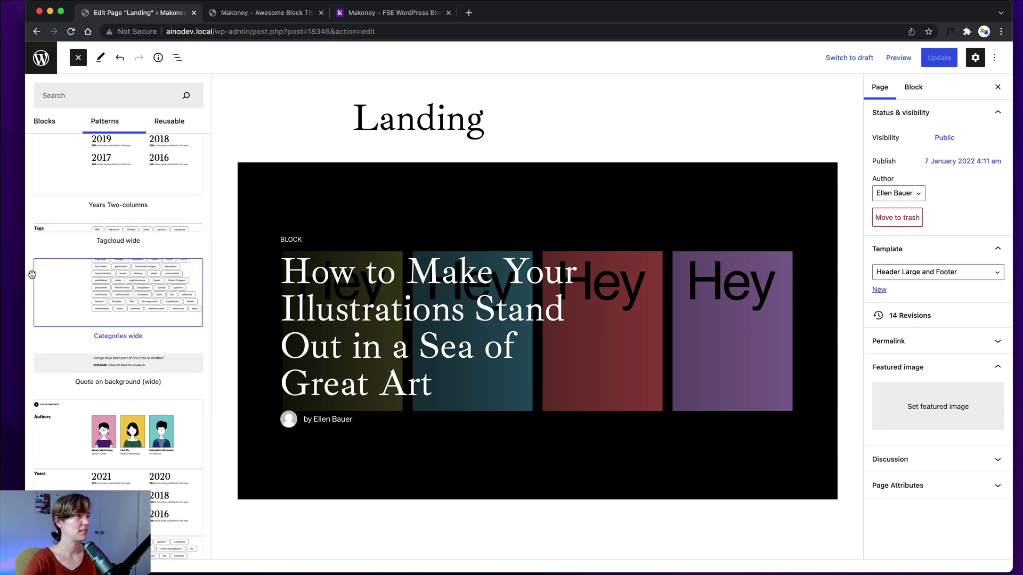
scroll(50, 282, down, 3)
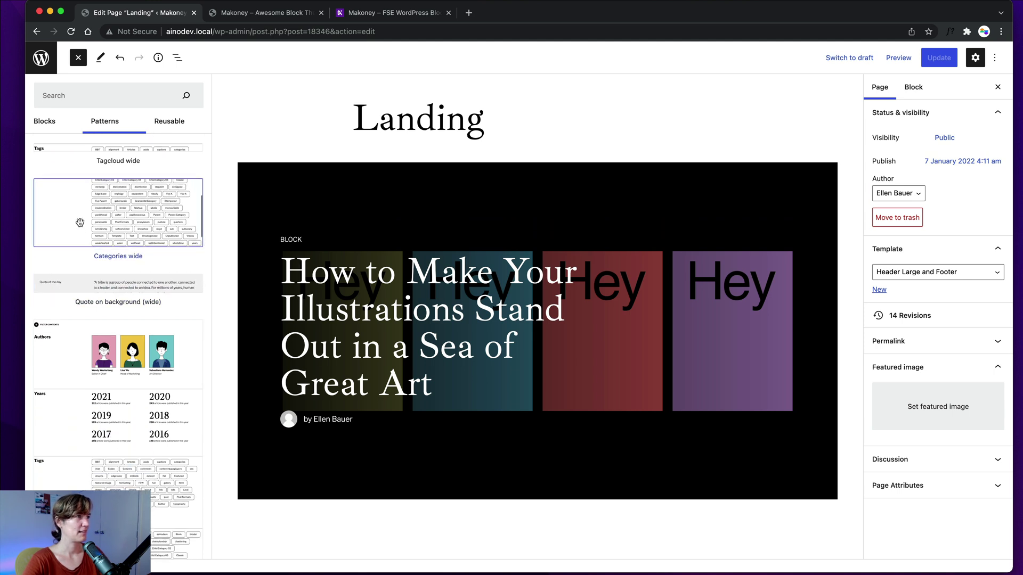
scroll(64, 238, down, 3)
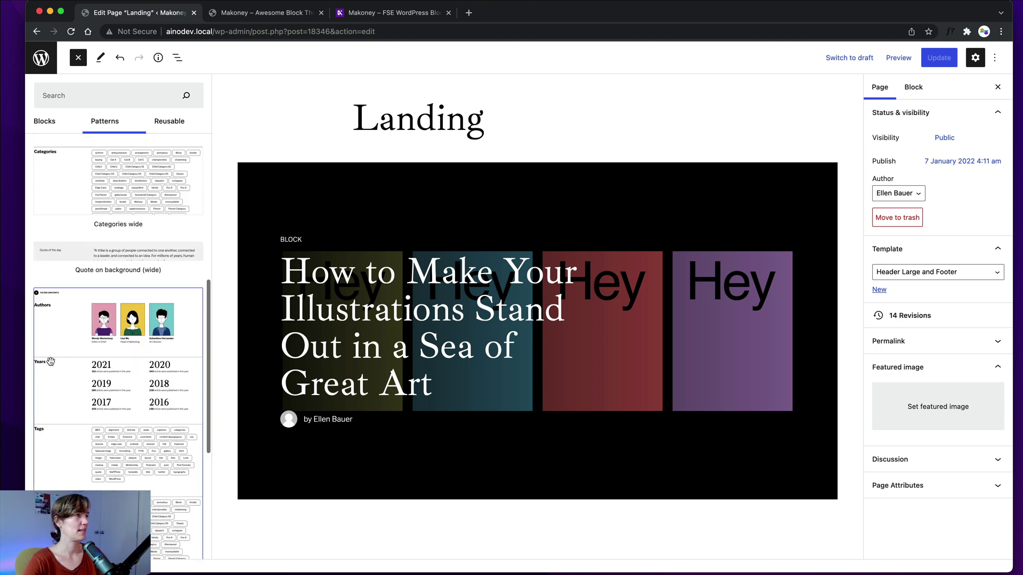
scroll(57, 281, up, 10)
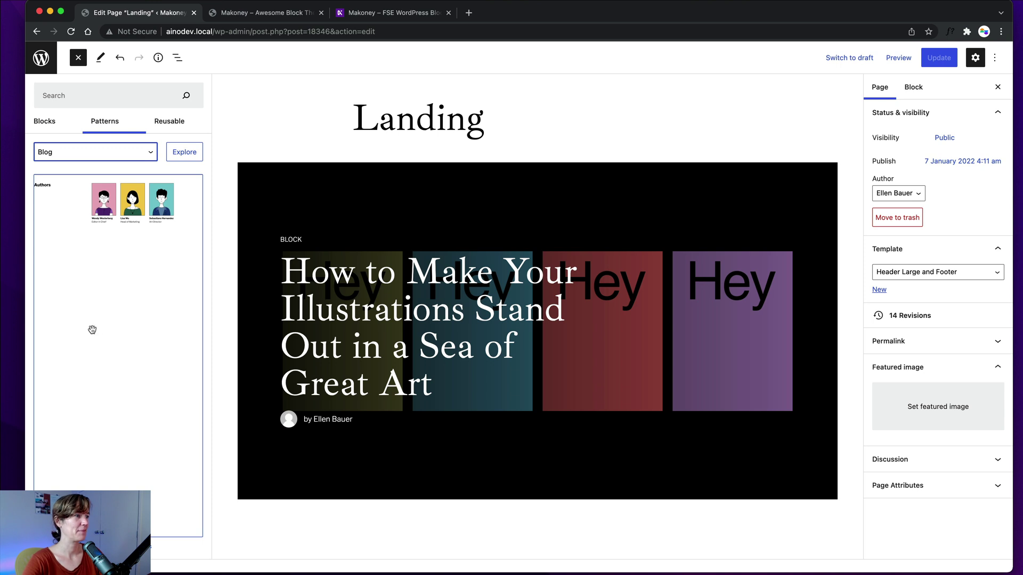
scroll(88, 380, down, 5)
scroll(90, 368, up, 5)
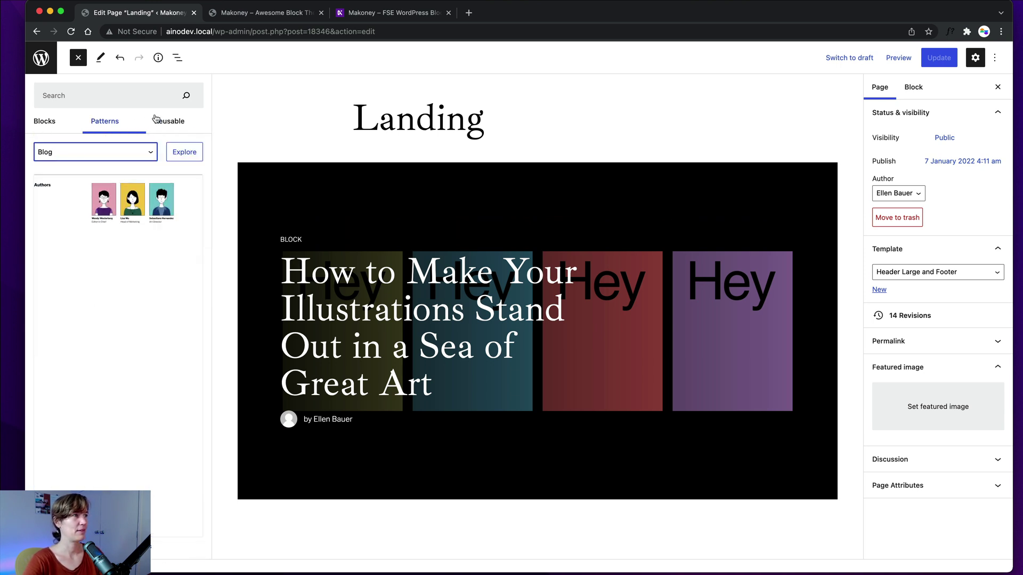
key(Escape)
scroll(241, 254, down, 1)
scroll(241, 255, down, 2)
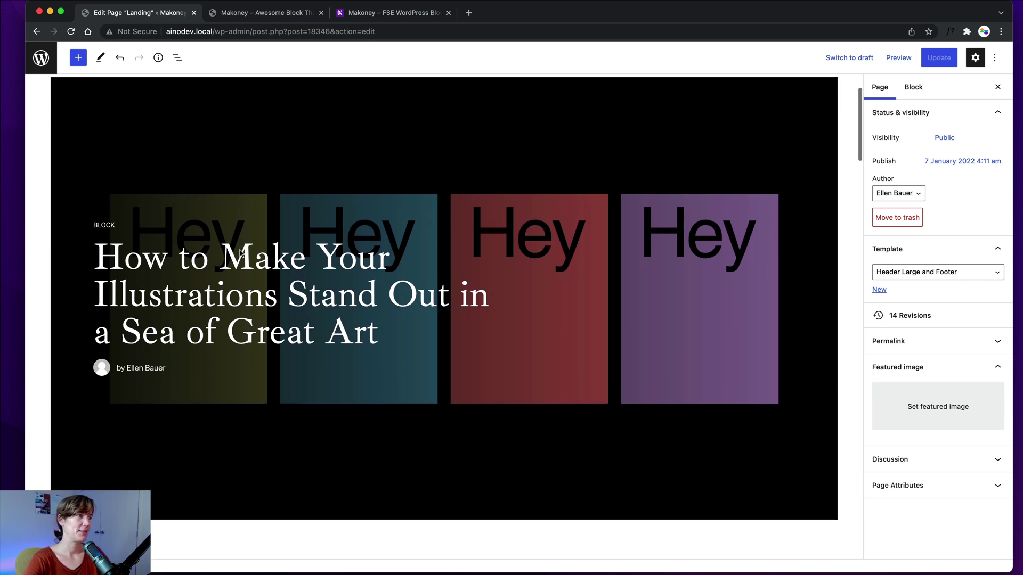
scroll(205, 276, up, 3)
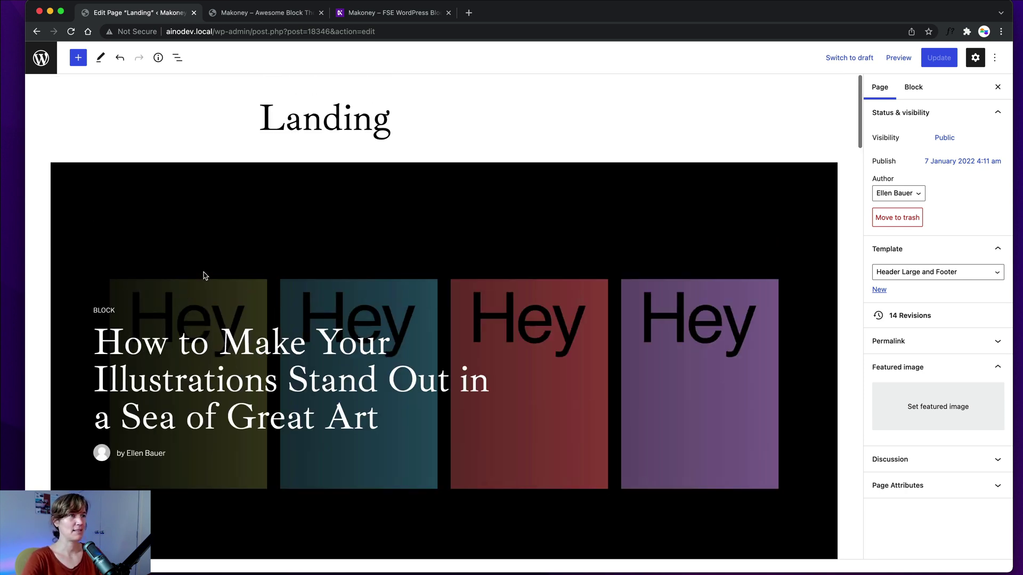